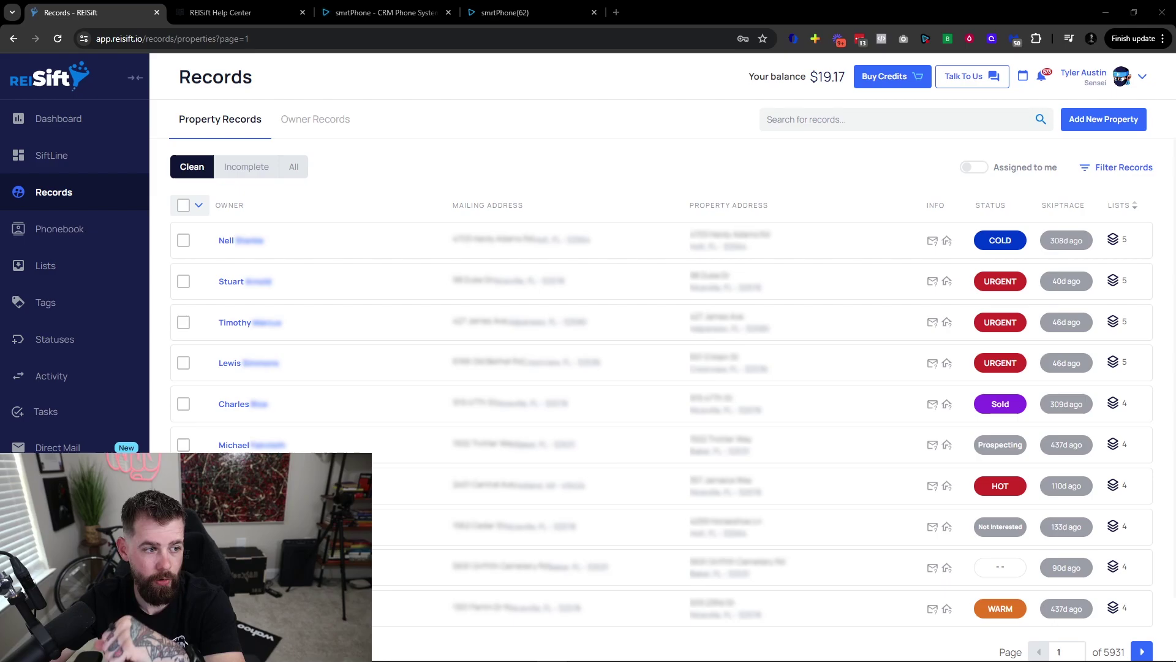
Load smrtPhone's Start Free Trial page and pick REISift in the Your CRM dropdown.
{"action": "left_click", "coordinate": [380, 13]}
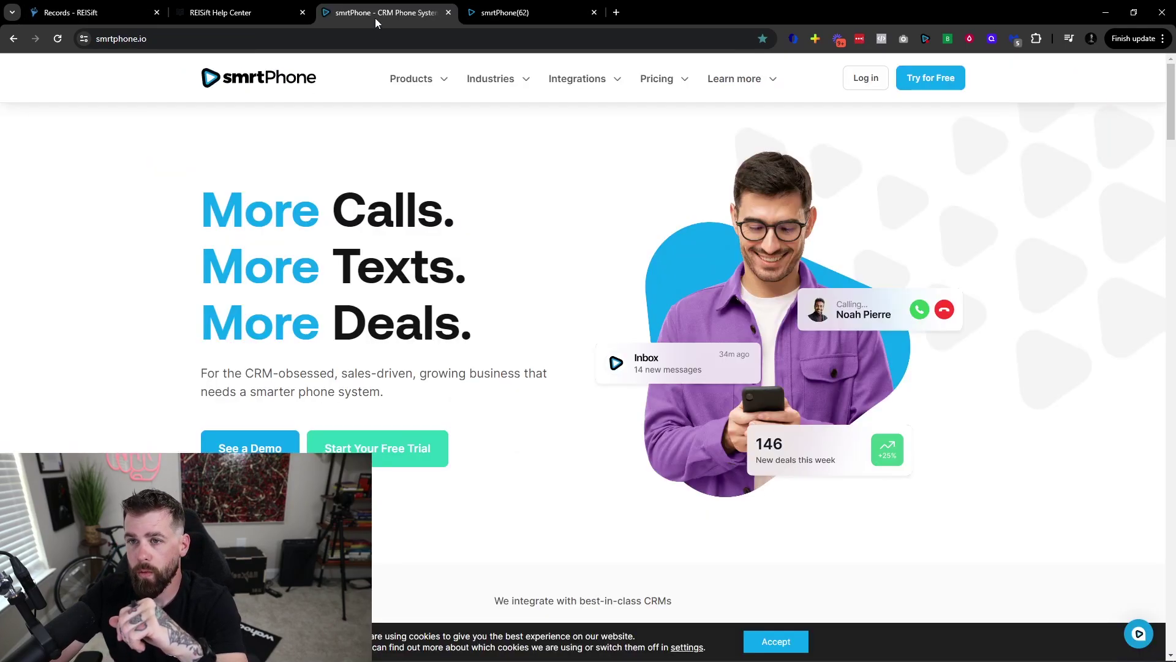
{"action": "left_click", "coordinate": [110, 39]}
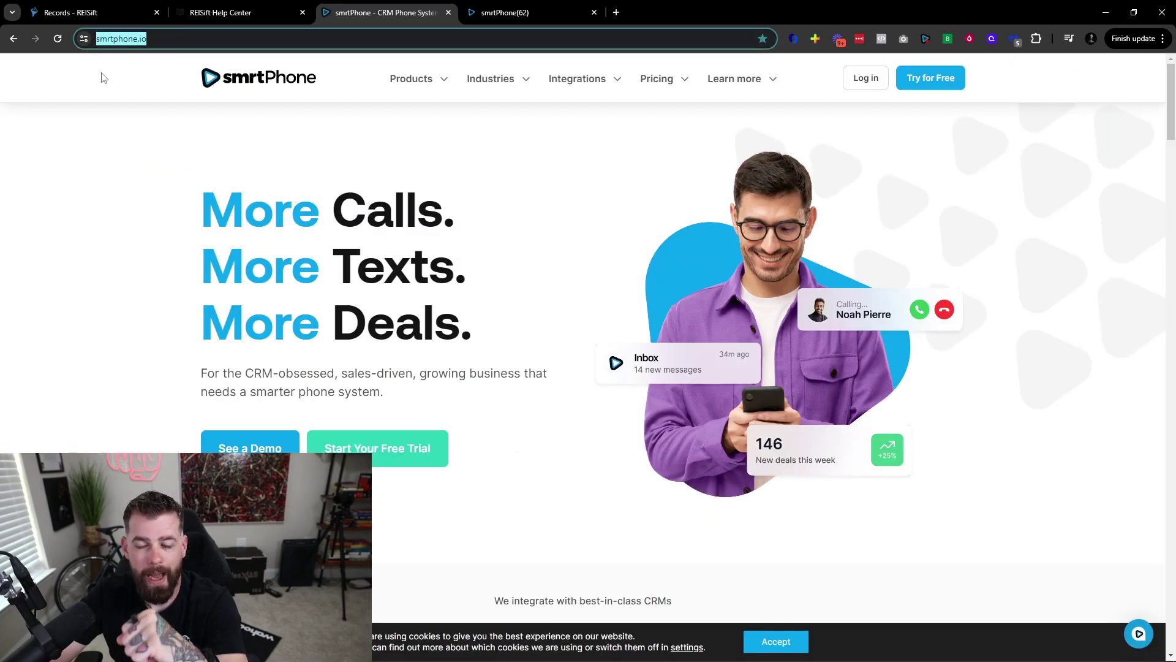
{"action": "key", "text": "Return"}
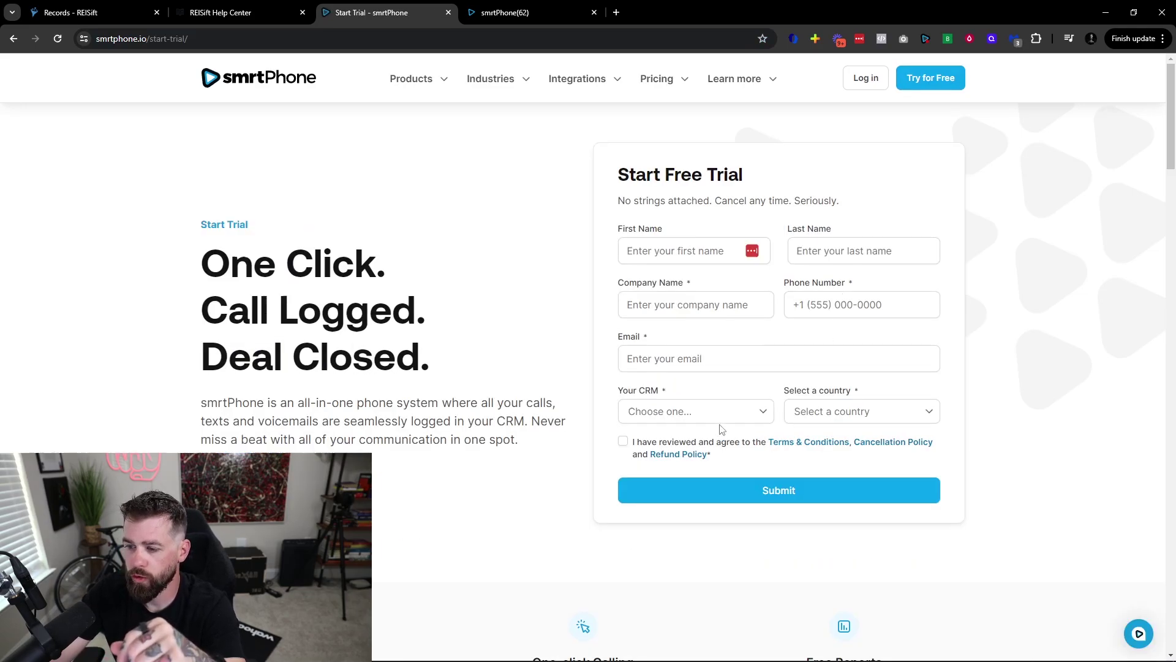
{"action": "left_click", "coordinate": [720, 419]}
{"action": "left_click", "coordinate": [681, 481]}
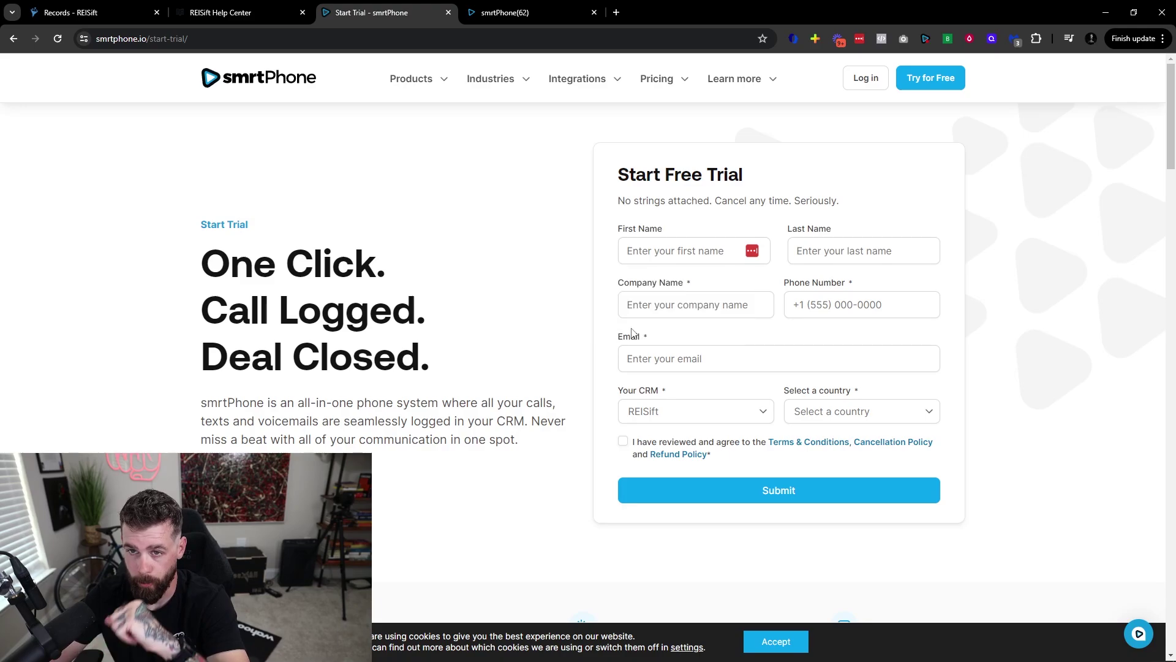
Open the smrtPhone Pricing page and switch the plan prices to Monthly billing.
{"action": "mouse_move", "coordinate": [680, 83]}
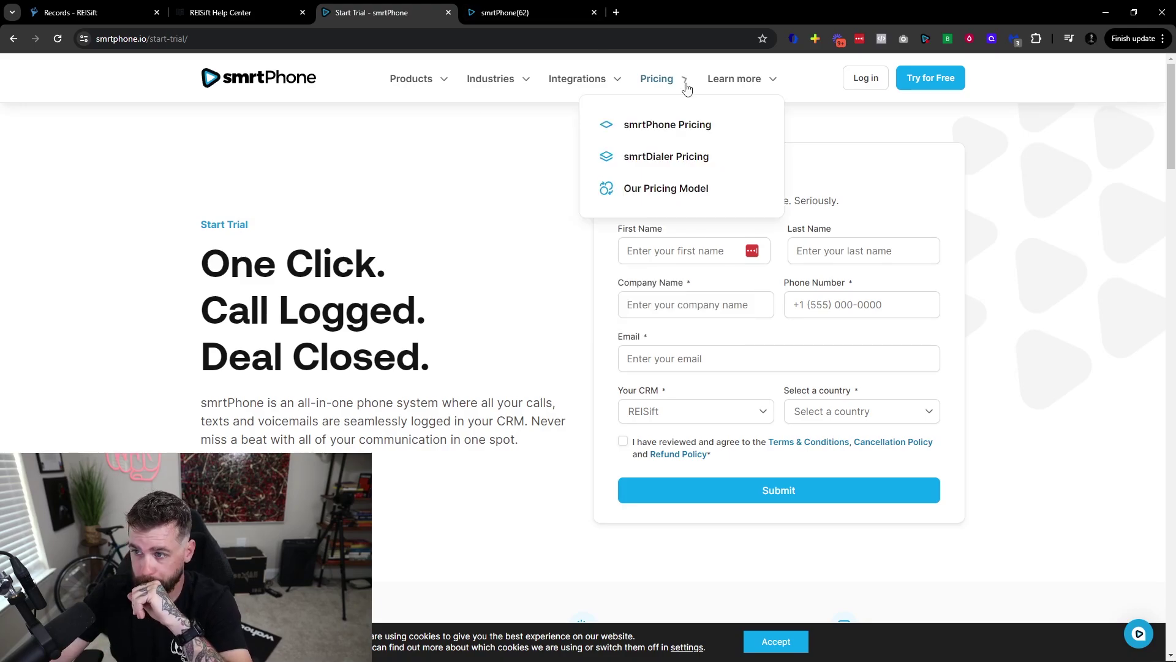
{"action": "left_click", "coordinate": [677, 125]}
{"action": "scroll", "coordinate": [711, 324], "scroll_direction": "down", "scroll_amount": 3}
{"action": "scroll", "coordinate": [643, 307], "scroll_direction": "up", "scroll_amount": 1}
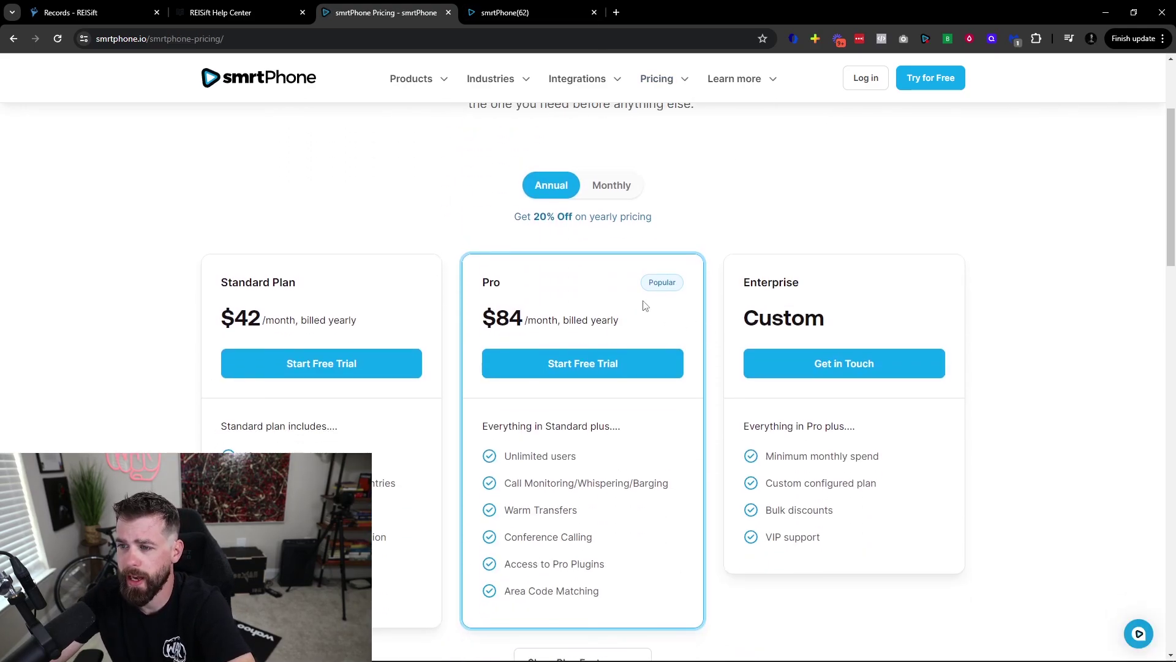
{"action": "left_click", "coordinate": [616, 249]}
{"action": "scroll", "coordinate": [631, 335], "scroll_direction": "down", "scroll_amount": 1}
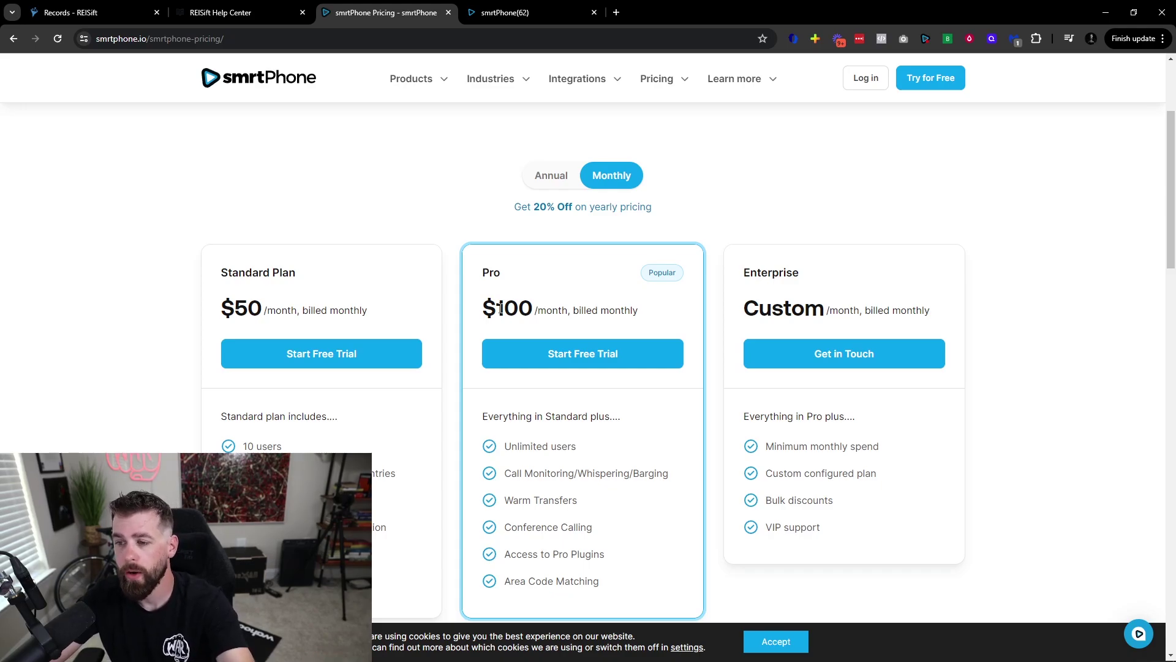
Review the monthly plan cards, highlighting the Pro plan's $100 price.
{"action": "left_click_drag", "start_coordinate": [501, 308], "coordinate": [528, 310]}
{"action": "left_click", "coordinate": [527, 311]}
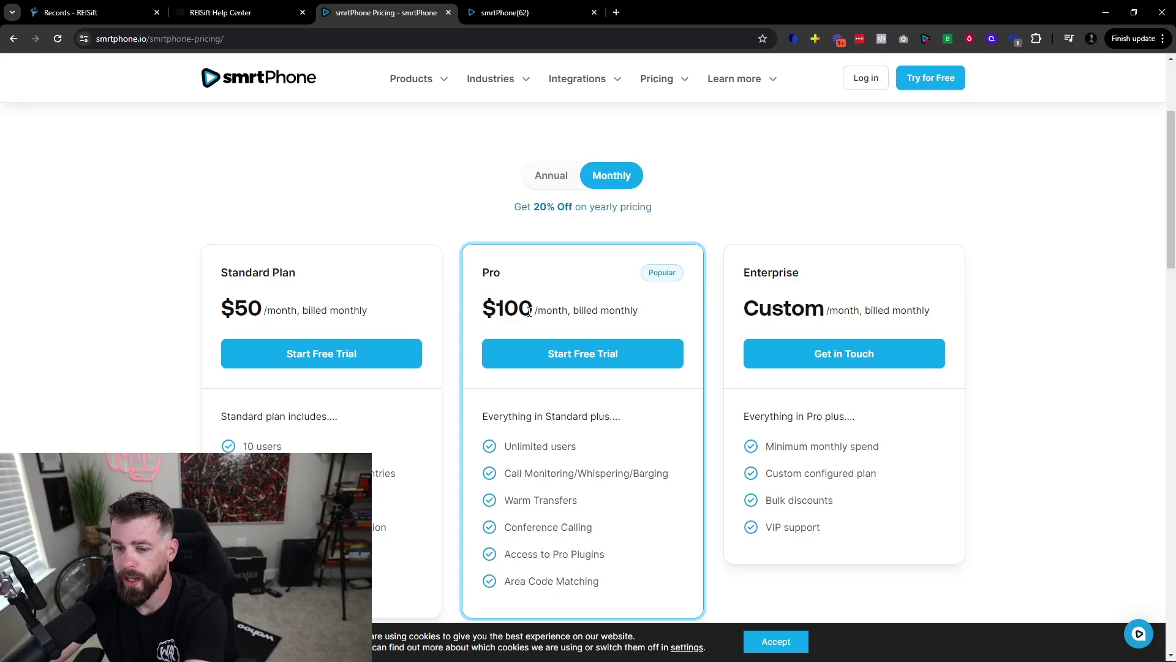
{"action": "scroll", "coordinate": [270, 310], "scroll_direction": "down", "scroll_amount": 1}
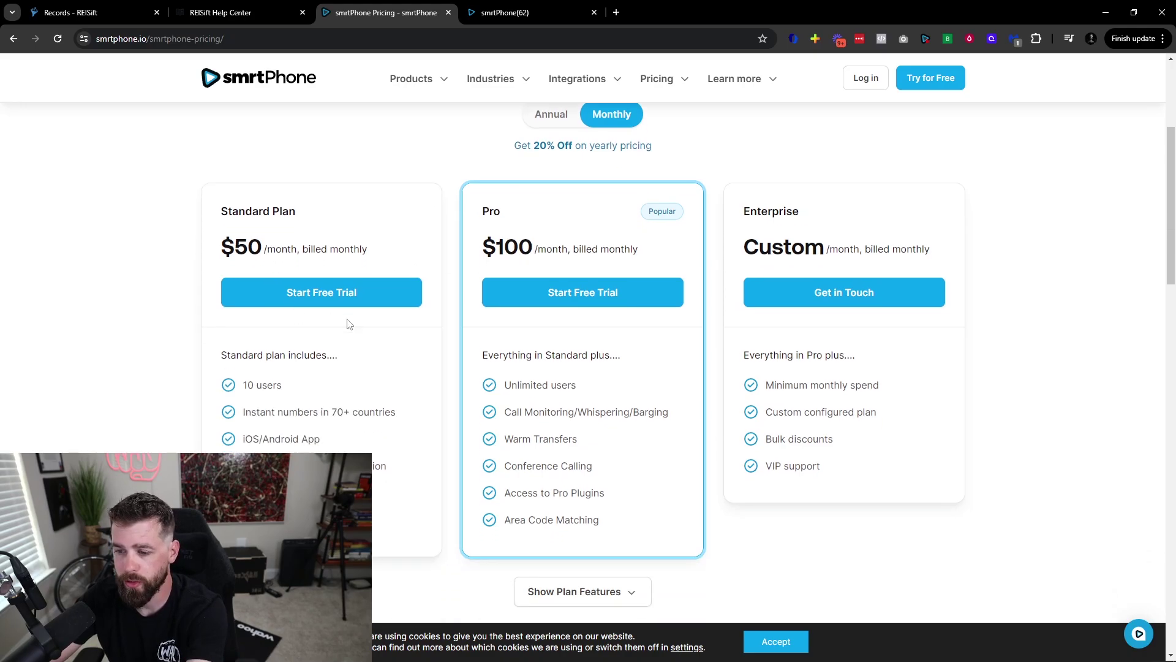
{"action": "left_click_drag", "start_coordinate": [498, 247], "coordinate": [528, 239]}
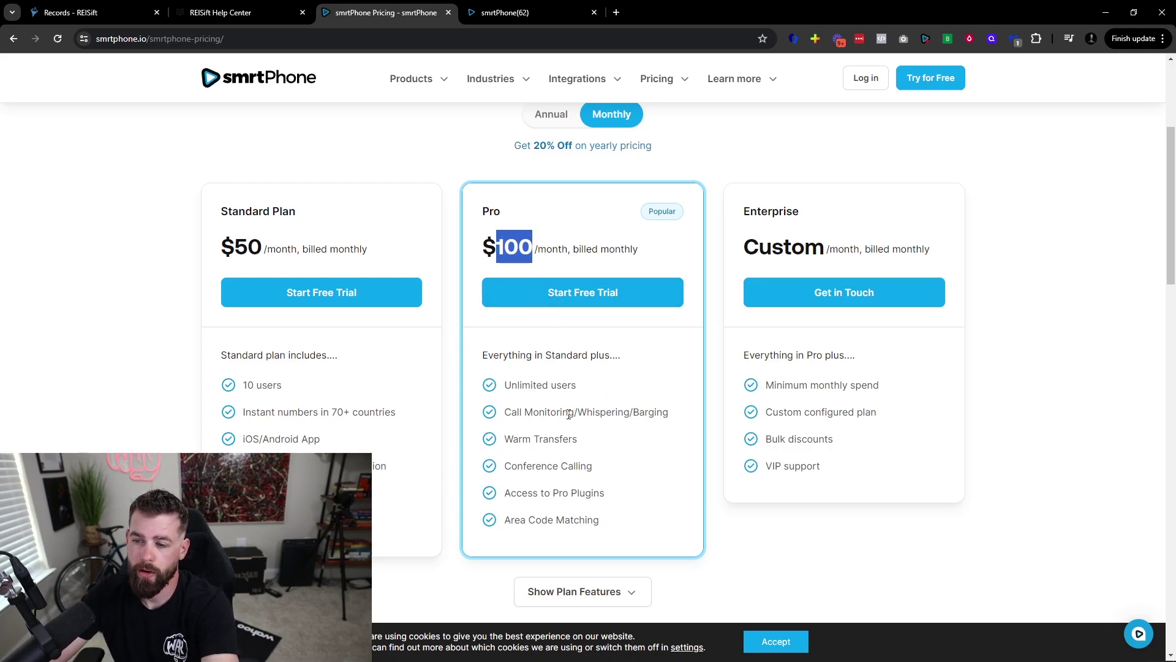
{"action": "scroll", "coordinate": [569, 414], "scroll_direction": "down", "scroll_amount": 1}
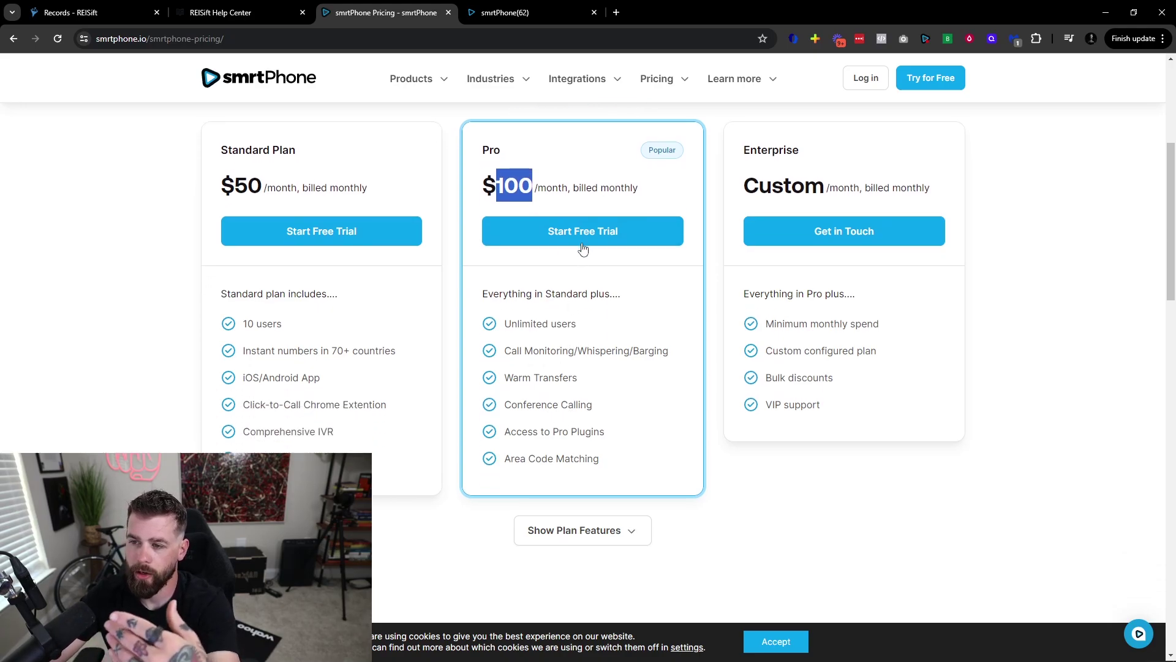
{"action": "scroll", "coordinate": [601, 334], "scroll_direction": "up", "scroll_amount": 1}
{"action": "scroll", "coordinate": [602, 367], "scroll_direction": "down", "scroll_amount": 6}
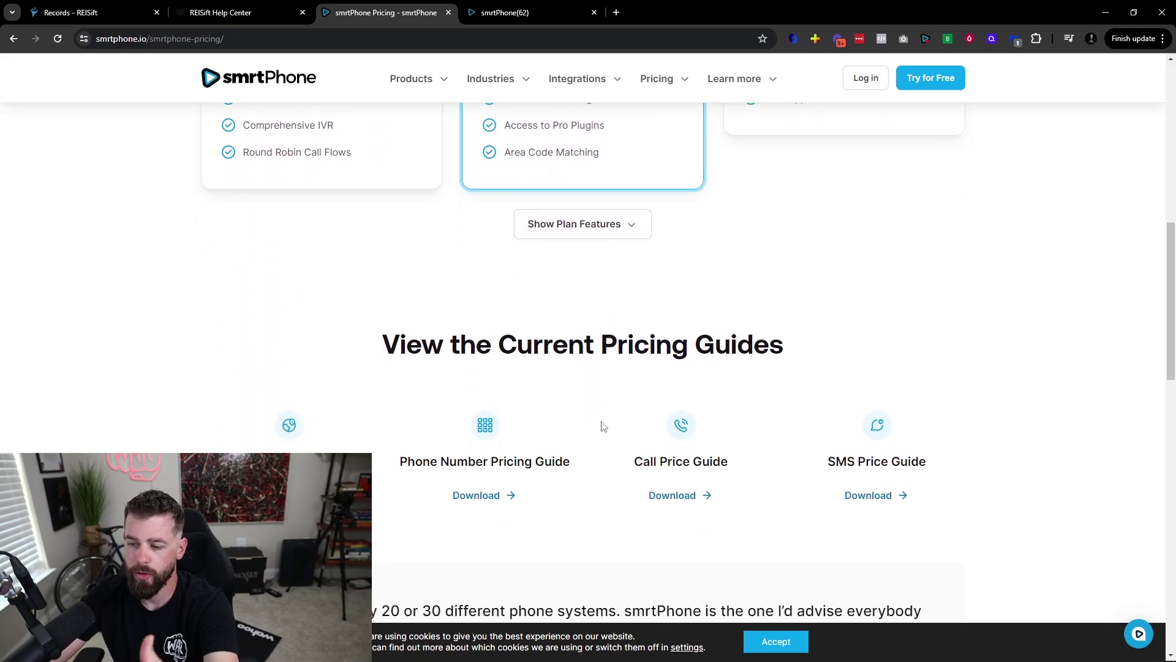
{"action": "scroll", "coordinate": [601, 427], "scroll_direction": "up", "scroll_amount": 4}
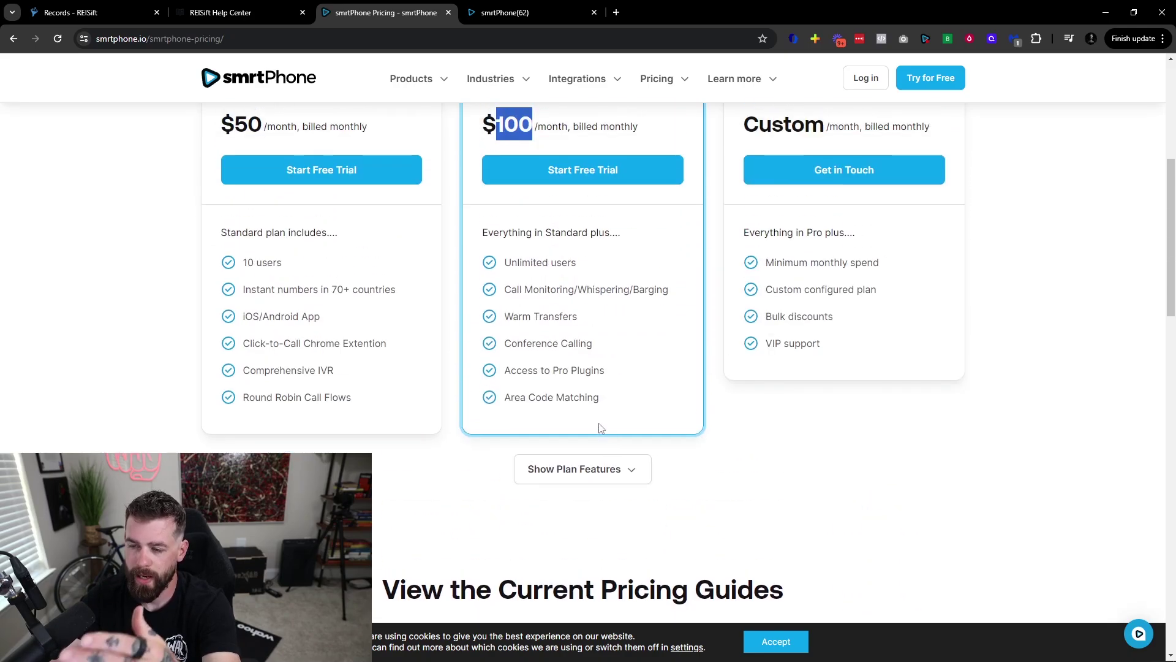
{"action": "scroll", "coordinate": [601, 427], "scroll_direction": "up", "scroll_amount": 2}
Open smrtDialer Pricing and point out the yearly prices, Single Line $42 and Multi Line $75.
{"action": "mouse_move", "coordinate": [644, 89]}
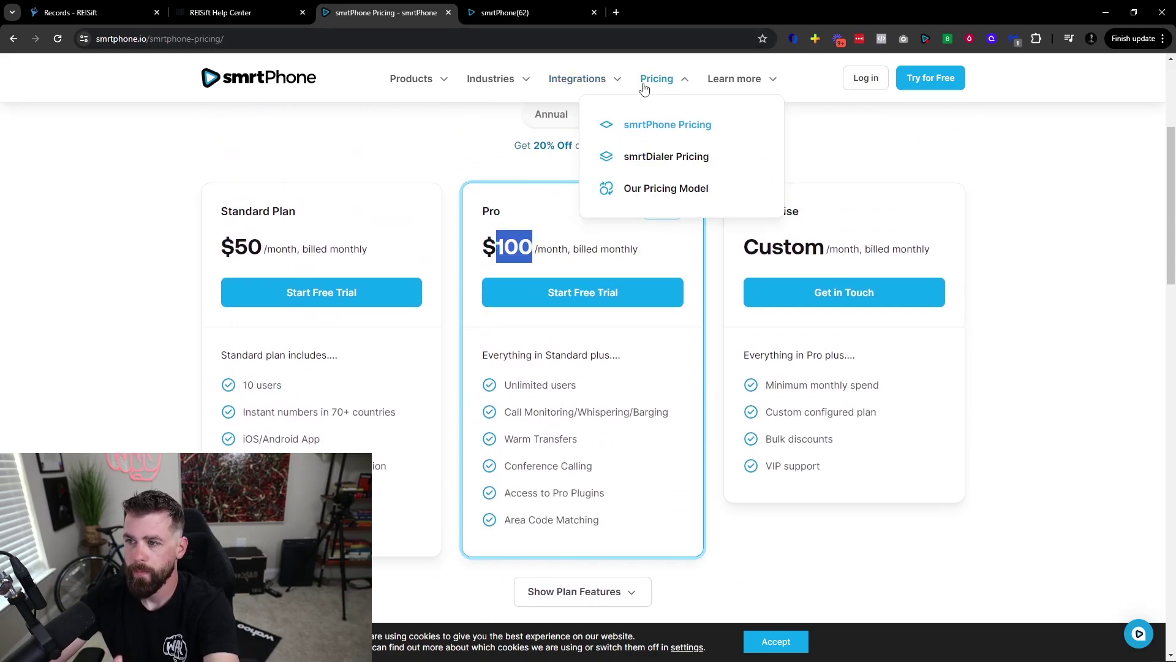
{"action": "left_click", "coordinate": [669, 160]}
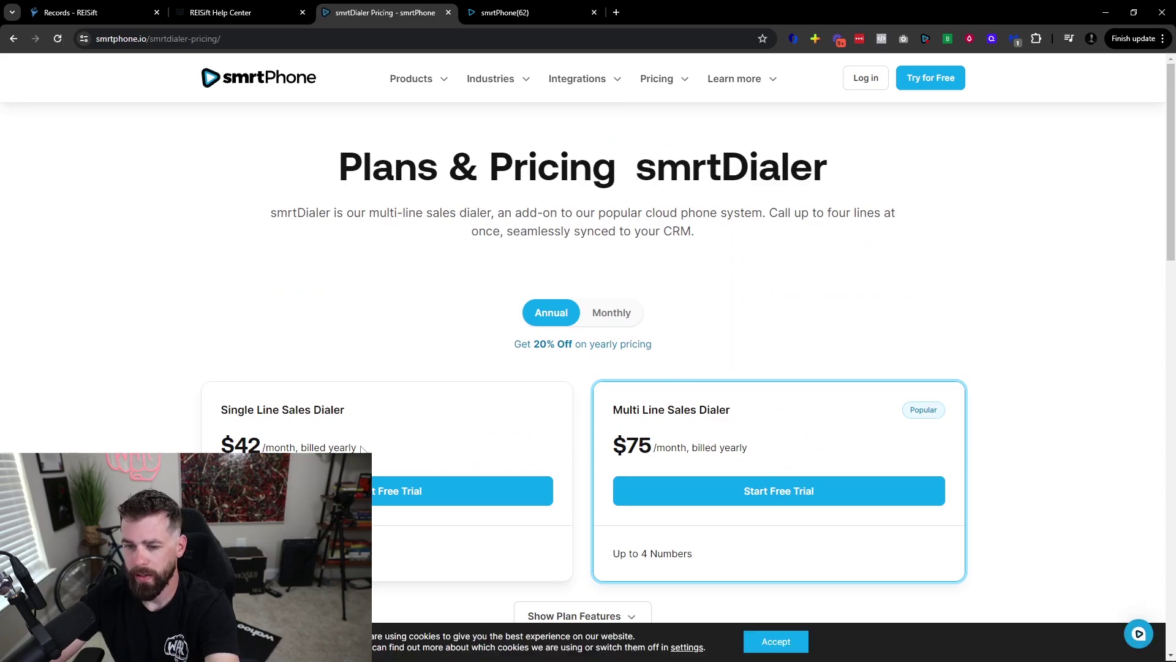
{"action": "left_click_drag", "start_coordinate": [232, 446], "coordinate": [251, 442]}
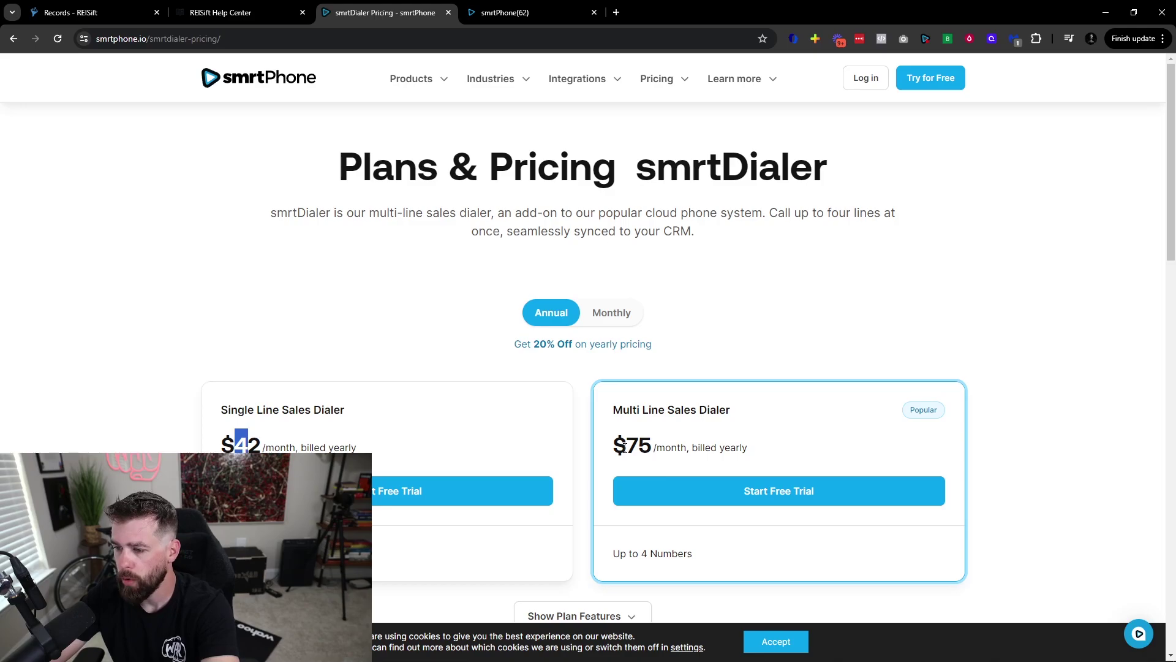
{"action": "left_click_drag", "start_coordinate": [625, 447], "coordinate": [655, 453]}
Switch smrtDialer prices to Monthly ($50 and $90), noting Multi Line's Up to 4 Numbers.
{"action": "left_click", "coordinate": [612, 313]}
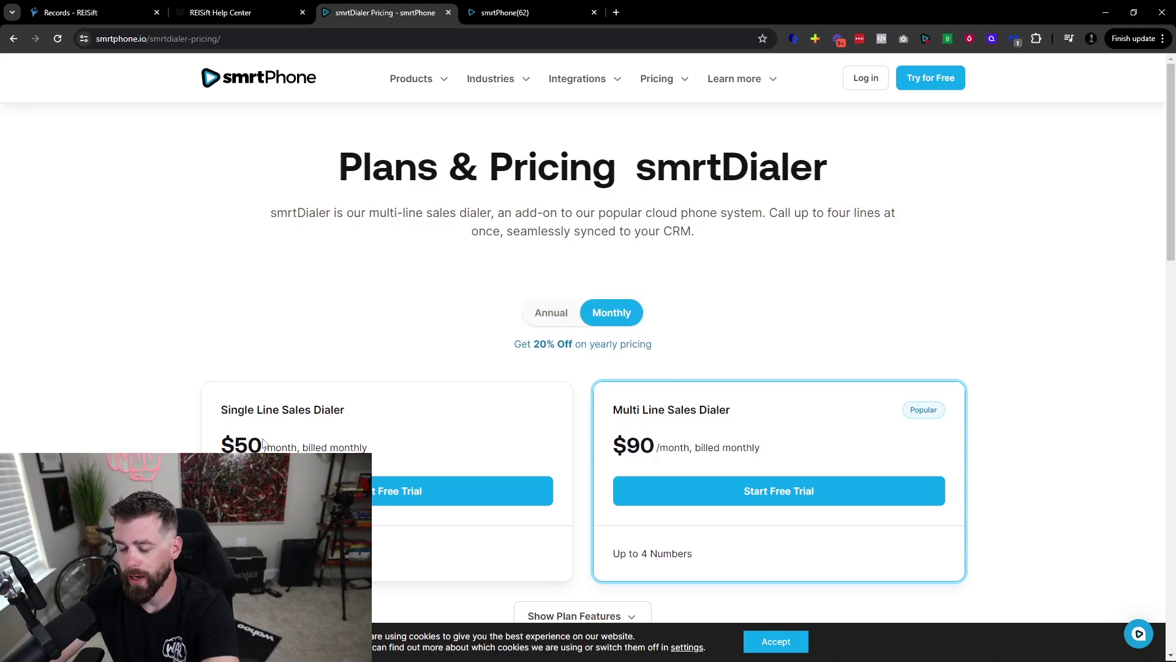
{"action": "scroll", "coordinate": [644, 365], "scroll_direction": "down", "scroll_amount": 3}
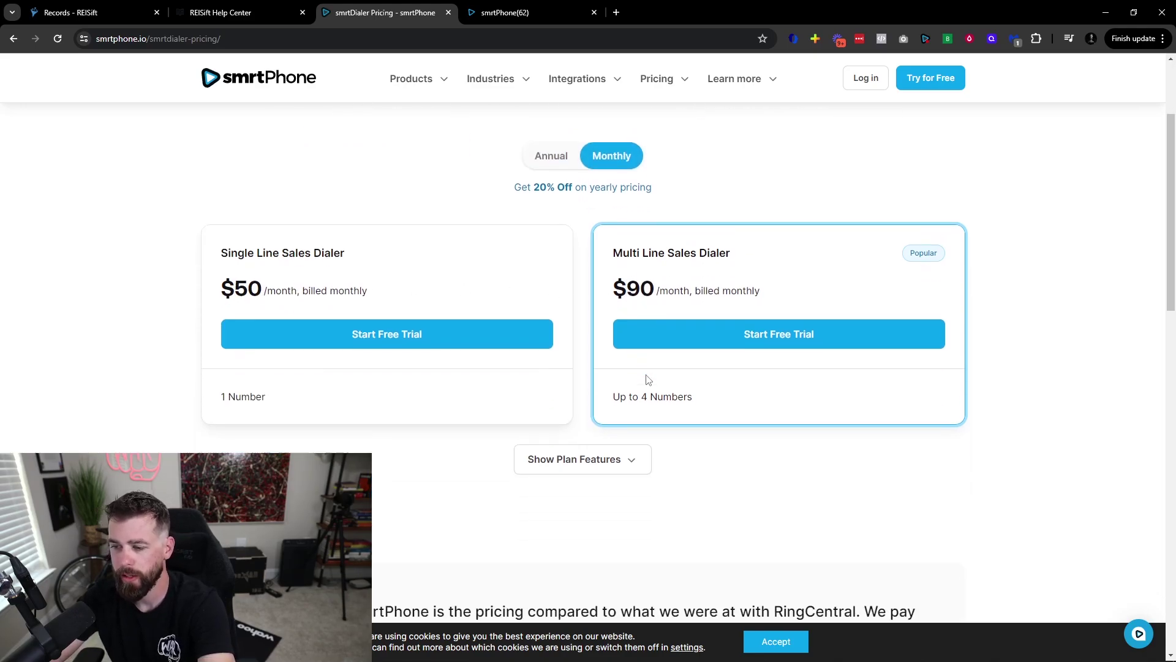
{"action": "scroll", "coordinate": [648, 368], "scroll_direction": "up", "scroll_amount": 2}
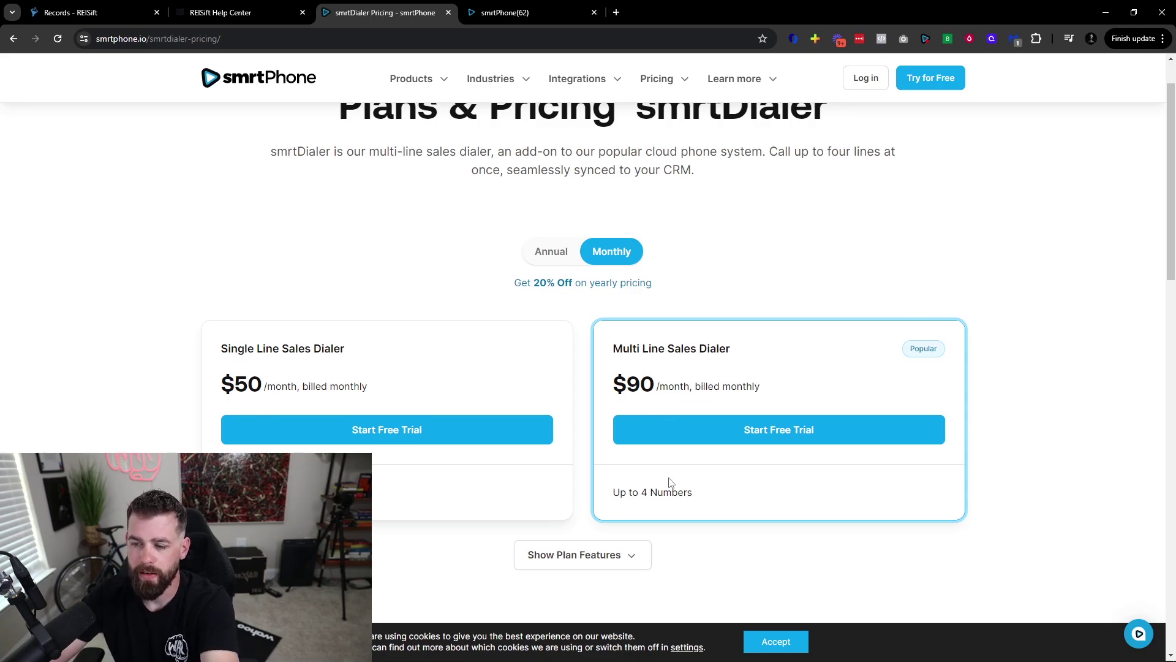
{"action": "triple_click", "coordinate": [664, 495]}
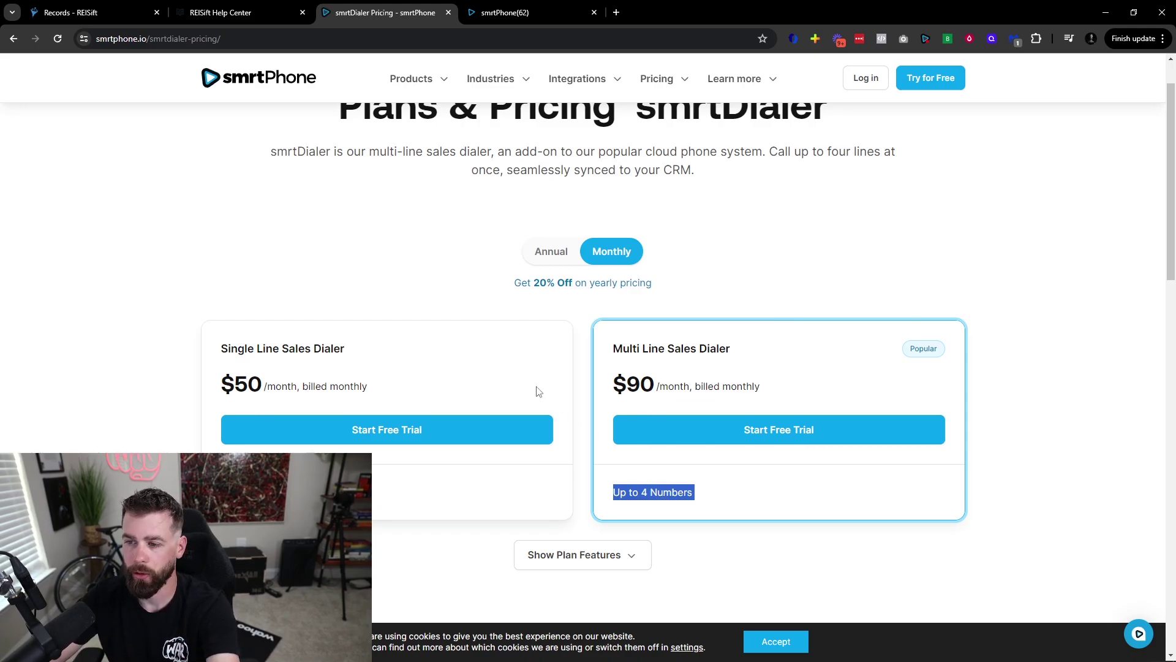
{"action": "scroll", "coordinate": [491, 370], "scroll_direction": "down", "scroll_amount": 2}
Expand Show Plan Features and scroll through the dialer plan comparison table.
{"action": "left_click", "coordinate": [625, 436]}
{"action": "scroll", "coordinate": [637, 442], "scroll_direction": "down", "scroll_amount": 2}
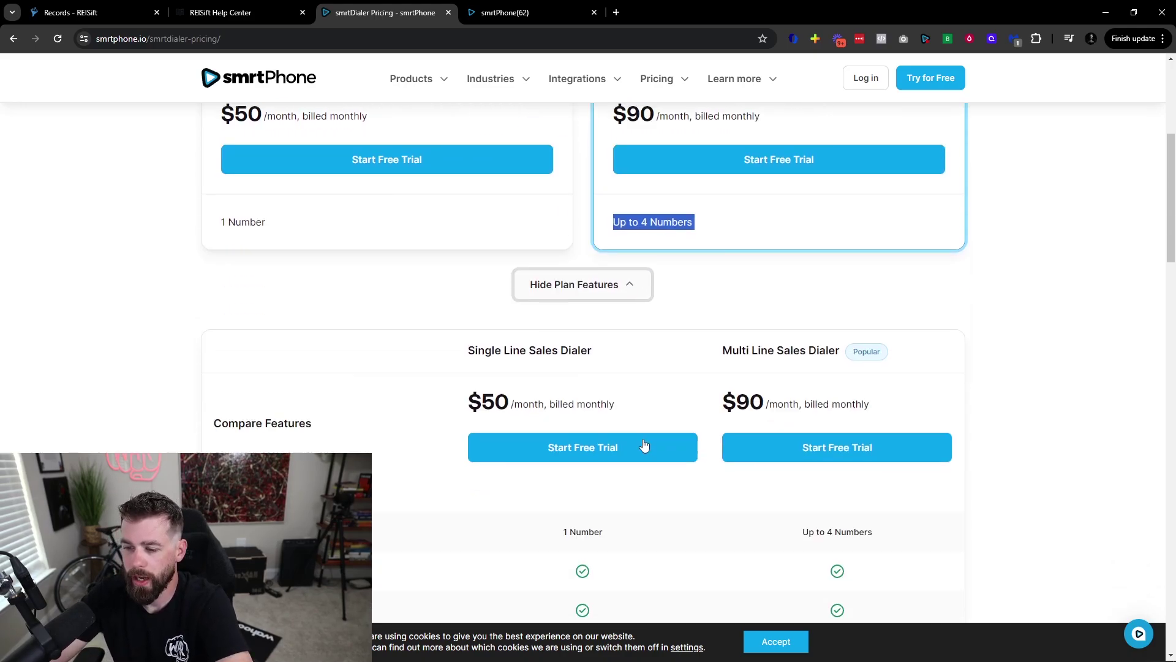
{"action": "scroll", "coordinate": [654, 444], "scroll_direction": "down", "scroll_amount": 14}
{"action": "scroll", "coordinate": [685, 427], "scroll_direction": "up", "scroll_amount": 5}
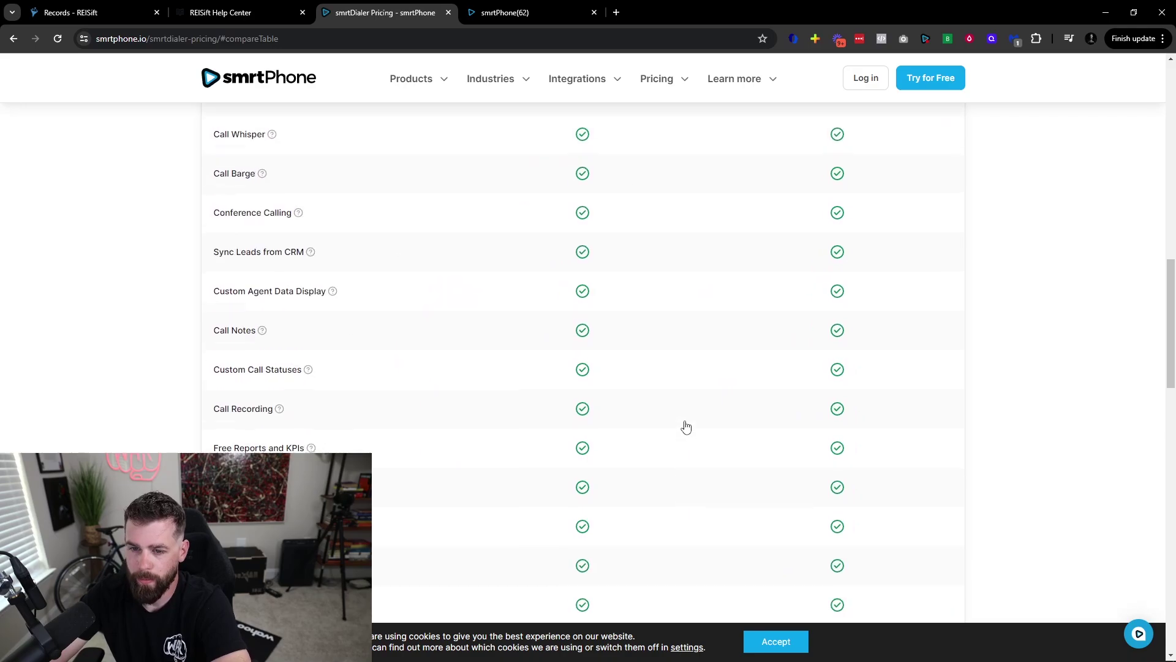
{"action": "scroll", "coordinate": [683, 423], "scroll_direction": "up", "scroll_amount": 15}
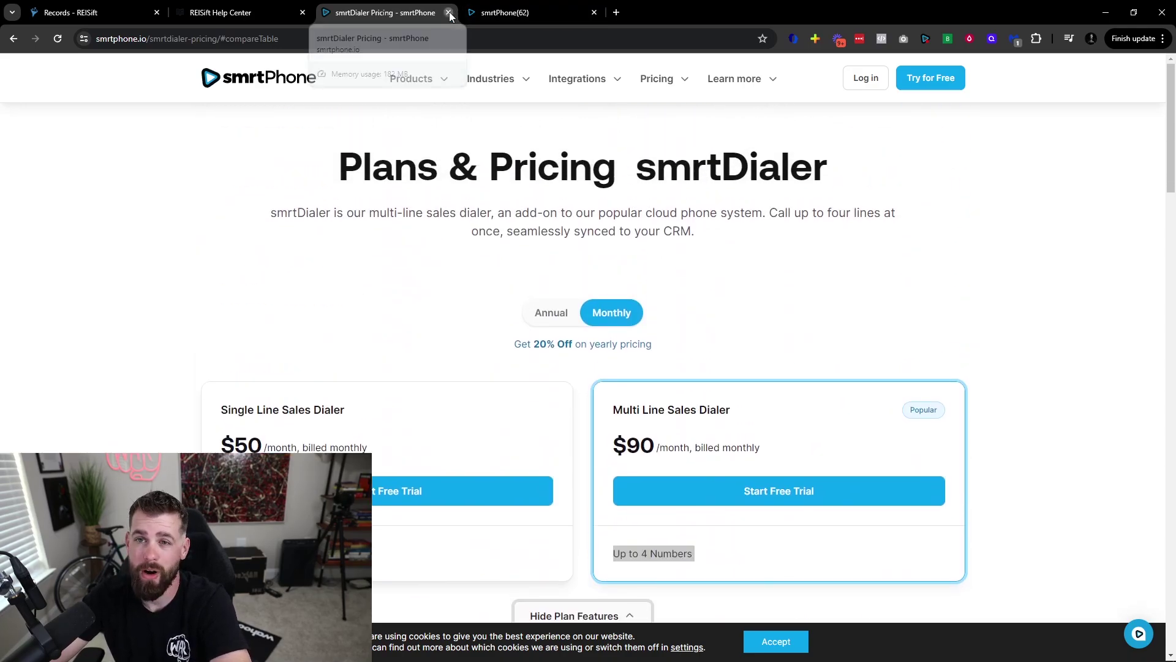
Close the smrtDialer pricing tab and load the REISift website in a new tab.
{"action": "left_click", "coordinate": [450, 13]}
{"action": "left_click", "coordinate": [95, 7]}
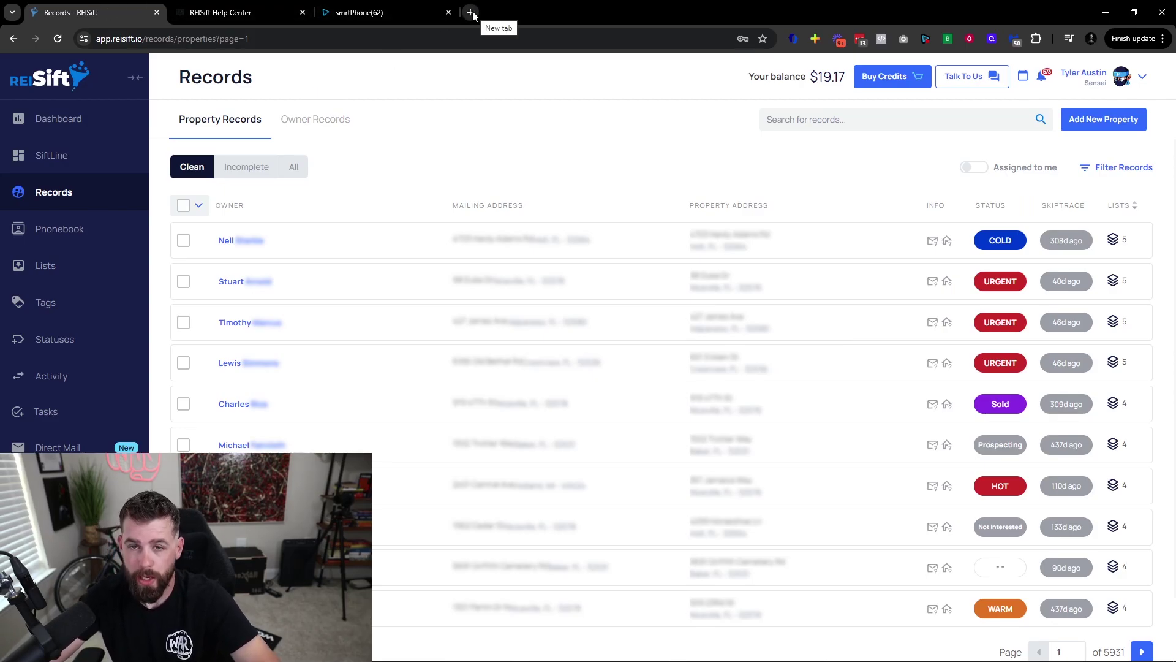
{"action": "left_click_drag", "start_coordinate": [143, 40], "coordinate": [119, 44]}
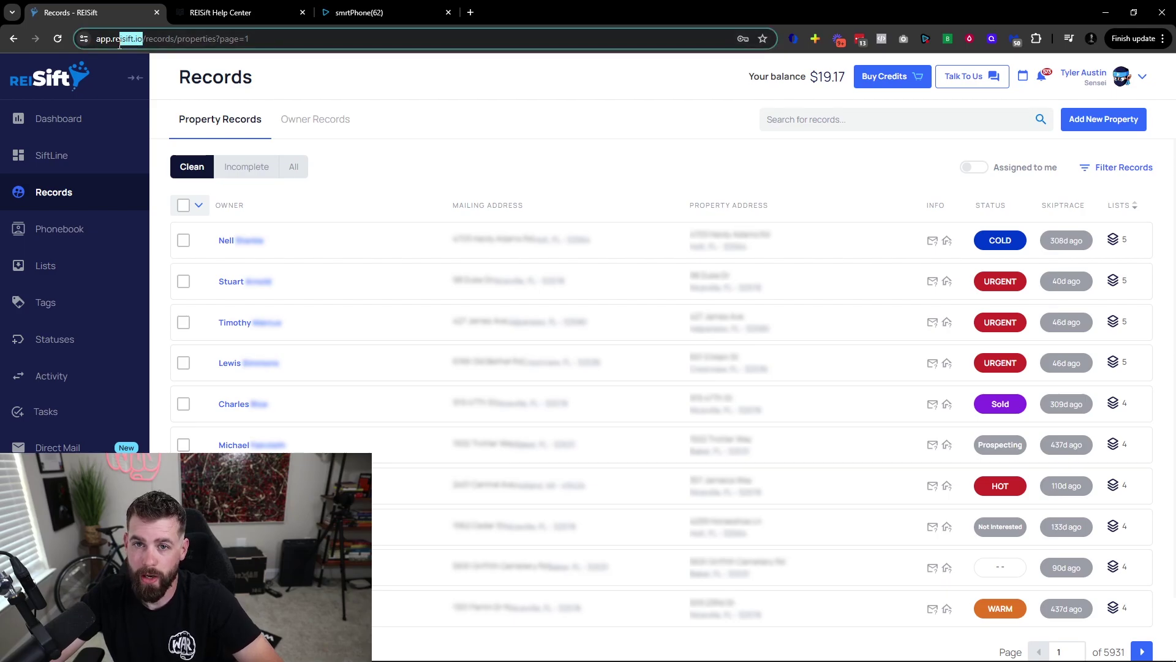
{"action": "left_click", "coordinate": [471, 12]}
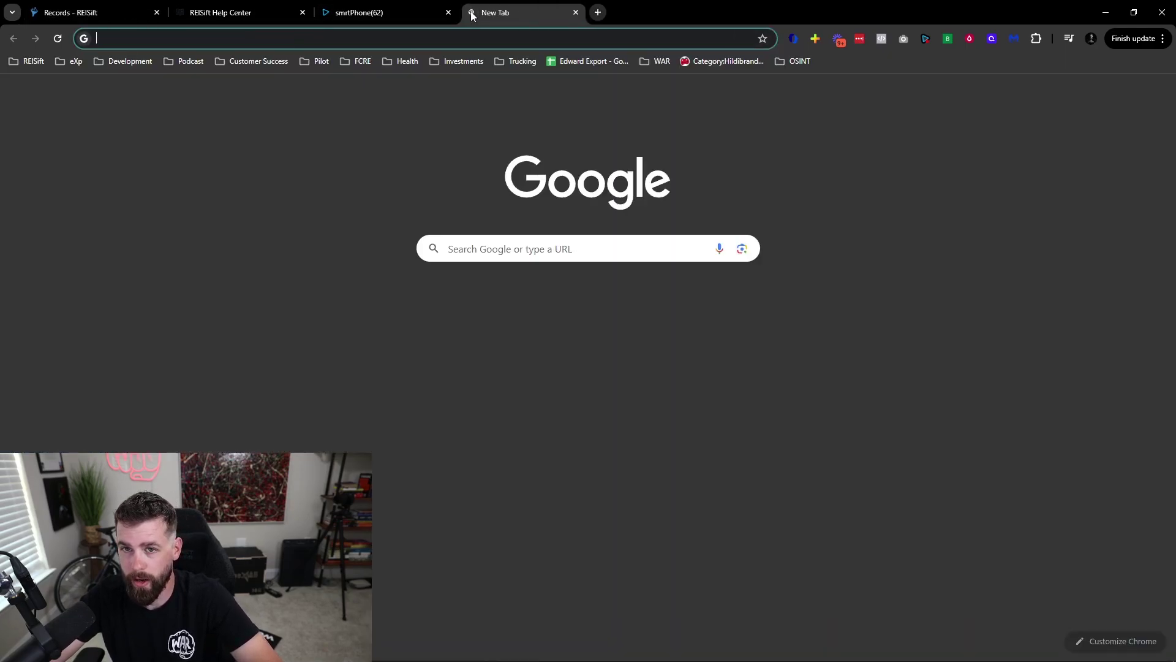
{"action": "type", "text": "reisift.io"}
{"action": "key", "text": "Return"}
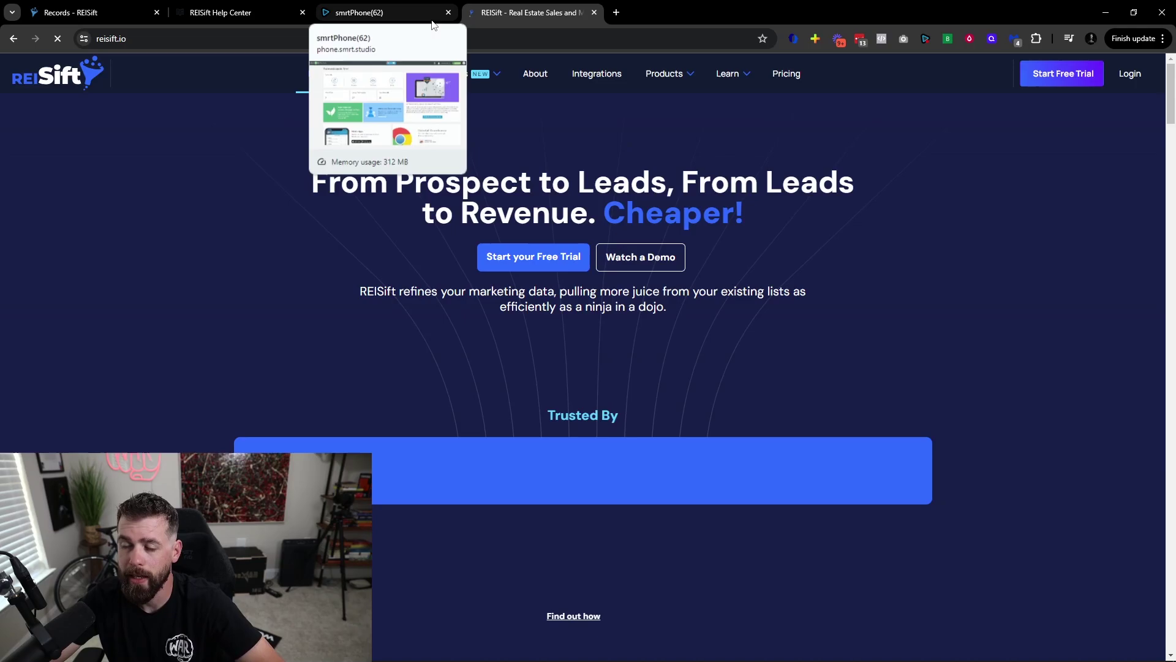
Browse the full list of REISift case studies, then close that tab.
{"action": "mouse_move", "coordinate": [465, 74]}
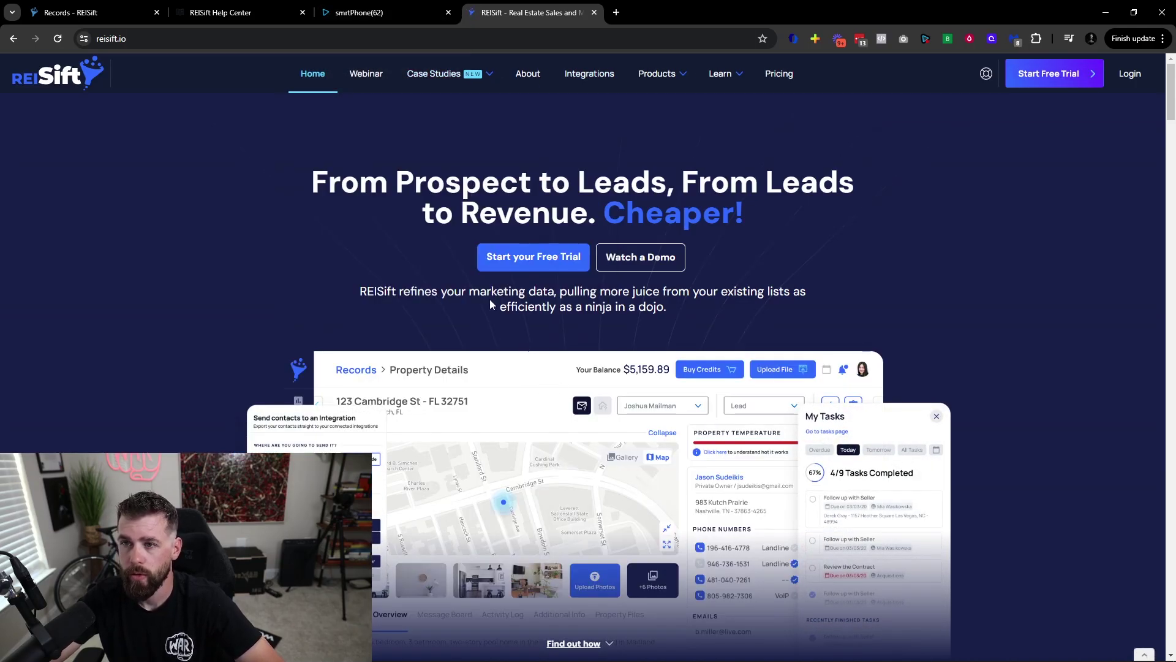
{"action": "mouse_move", "coordinate": [435, 89]}
{"action": "left_click", "coordinate": [545, 318]}
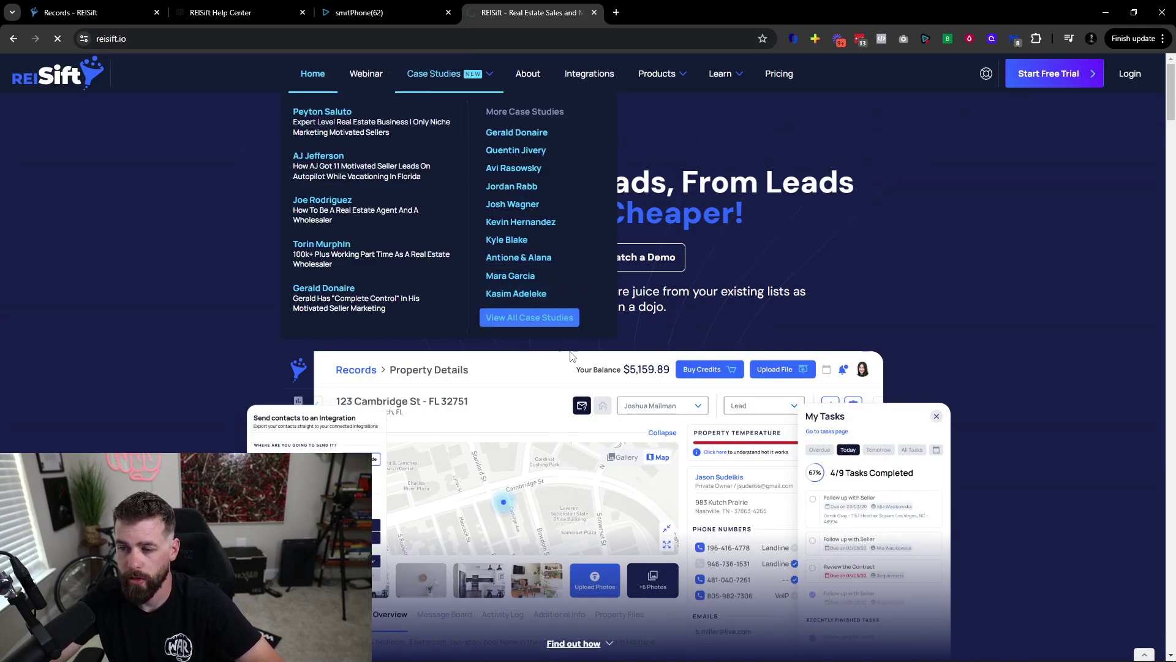
{"action": "scroll", "coordinate": [699, 446], "scroll_direction": "down", "scroll_amount": 10}
{"action": "scroll", "coordinate": [655, 452], "scroll_direction": "down", "scroll_amount": 5}
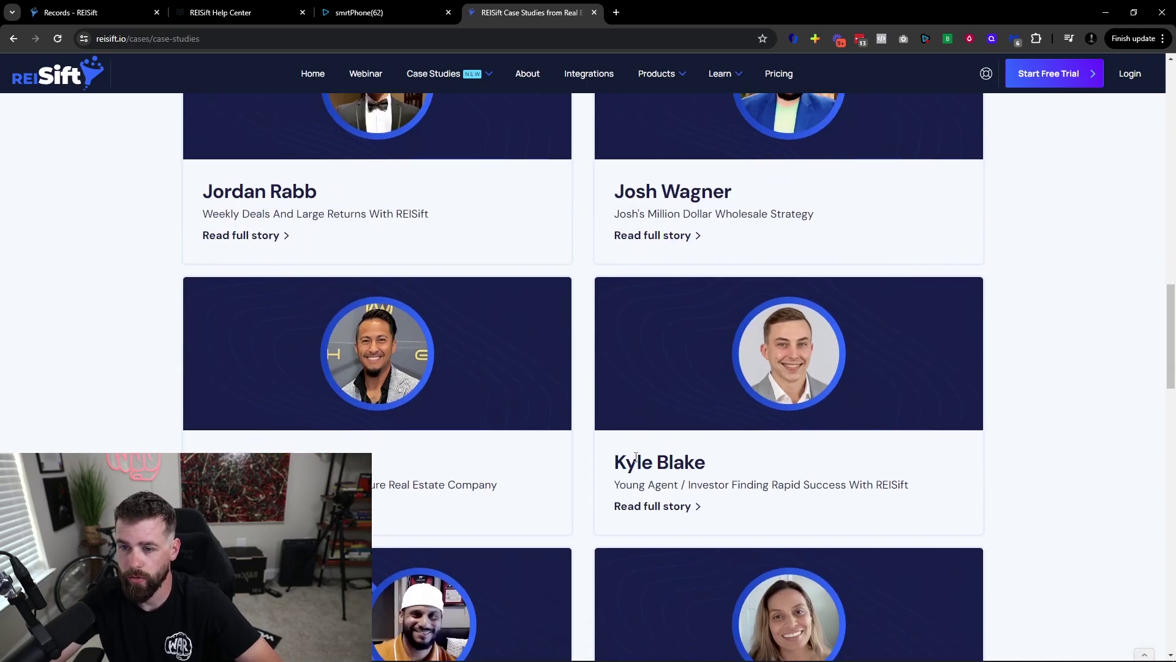
{"action": "scroll", "coordinate": [592, 480], "scroll_direction": "up", "scroll_amount": 20}
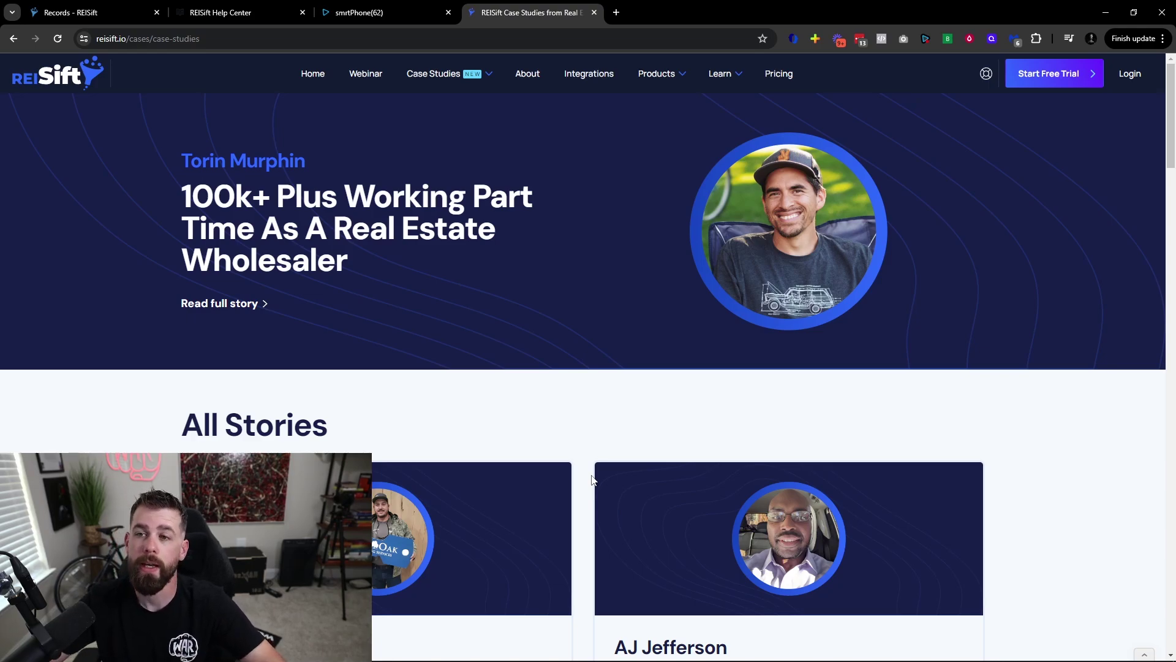
{"action": "left_click", "coordinate": [593, 12]}
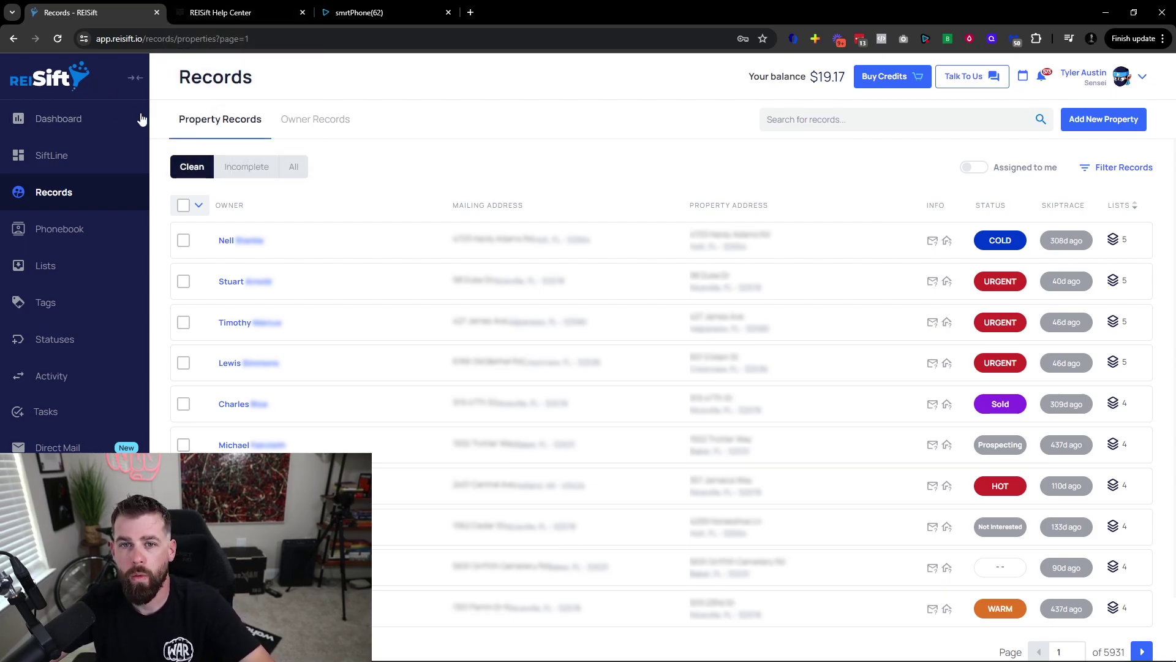
{"action": "left_click", "coordinate": [60, 120]}
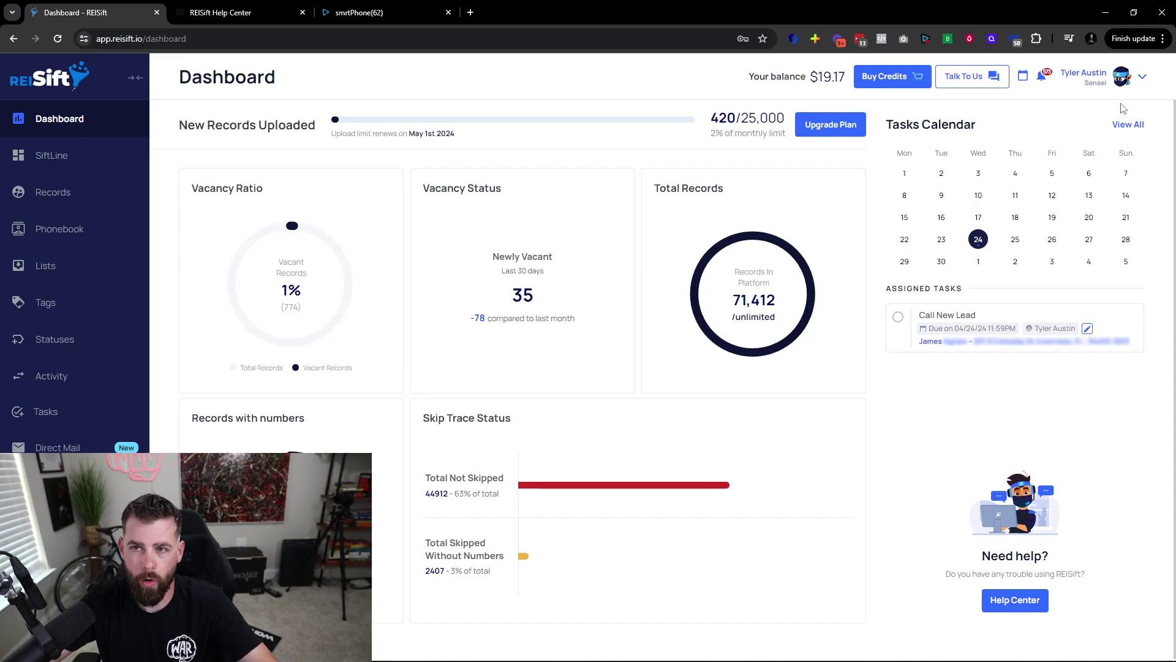
{"action": "left_click", "coordinate": [1143, 80]}
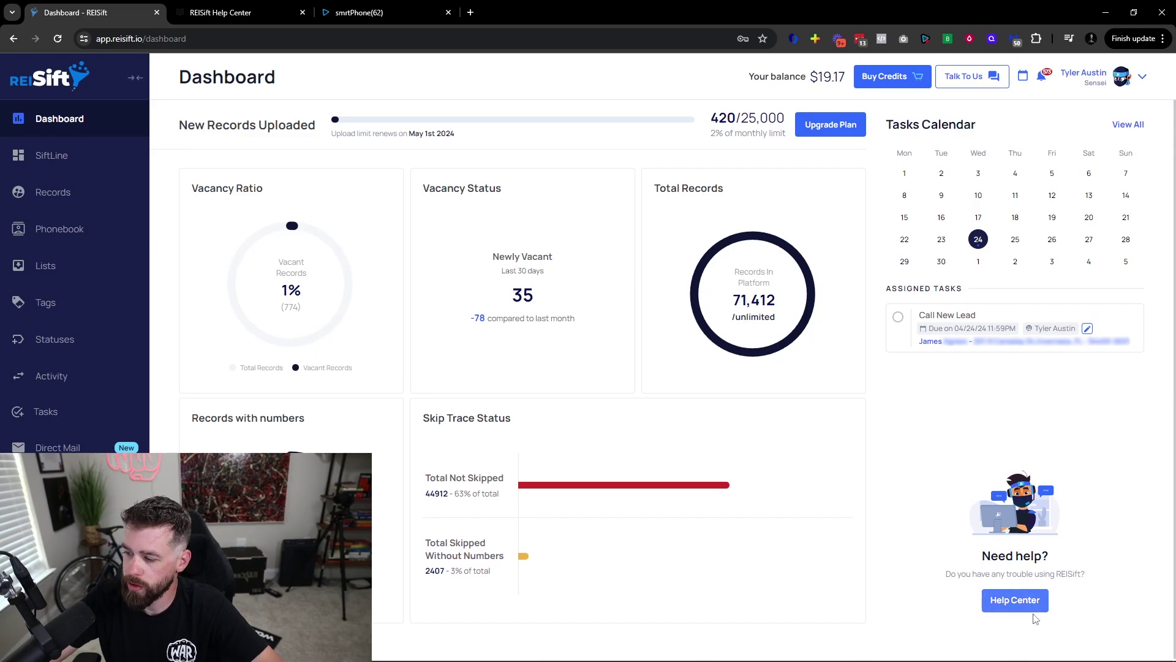
{"action": "left_click", "coordinate": [1016, 602]}
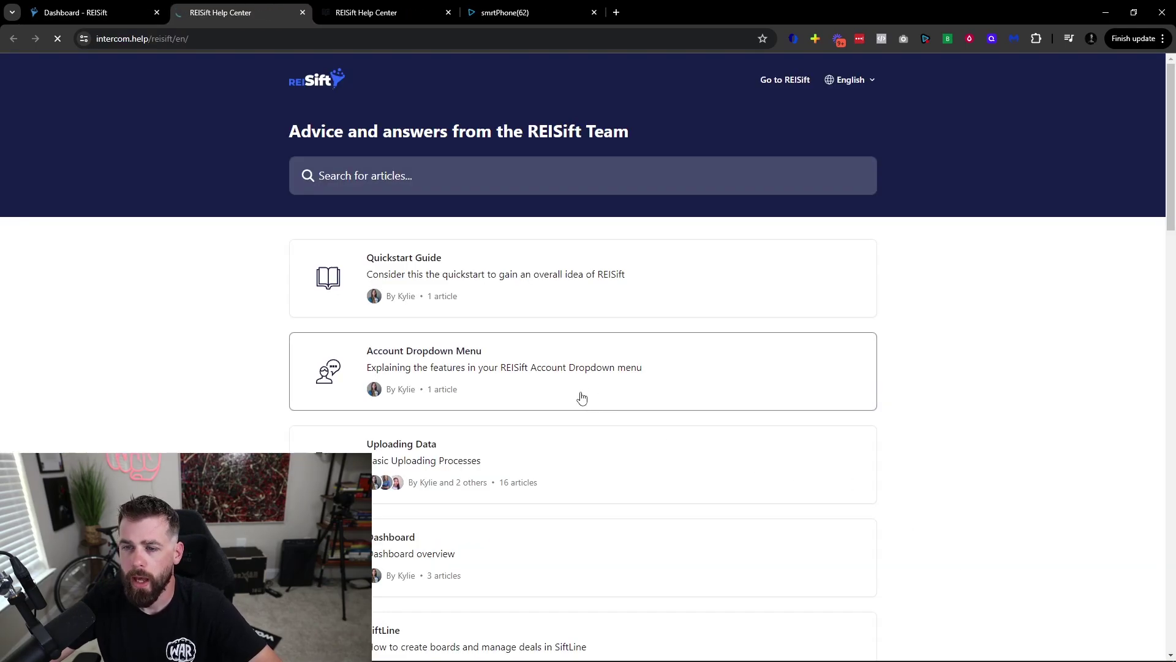
{"action": "scroll", "coordinate": [422, 590], "scroll_direction": "down", "scroll_amount": 2}
{"action": "scroll", "coordinate": [422, 590], "scroll_direction": "down", "scroll_amount": 18}
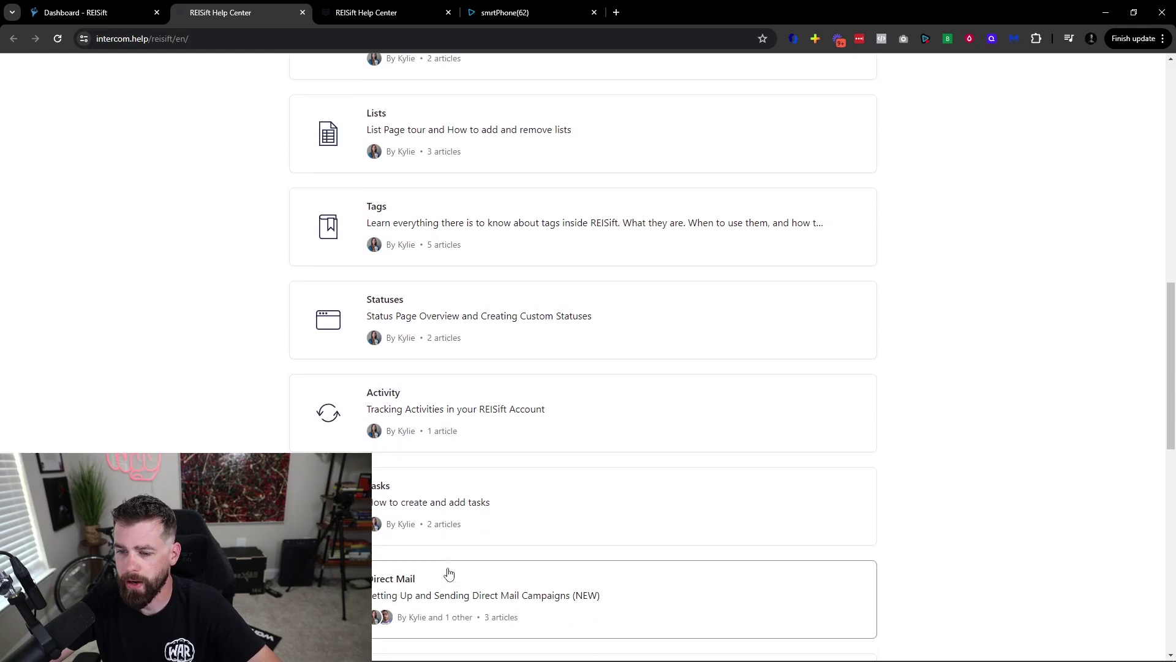
{"action": "scroll", "coordinate": [450, 572], "scroll_direction": "down", "scroll_amount": 3}
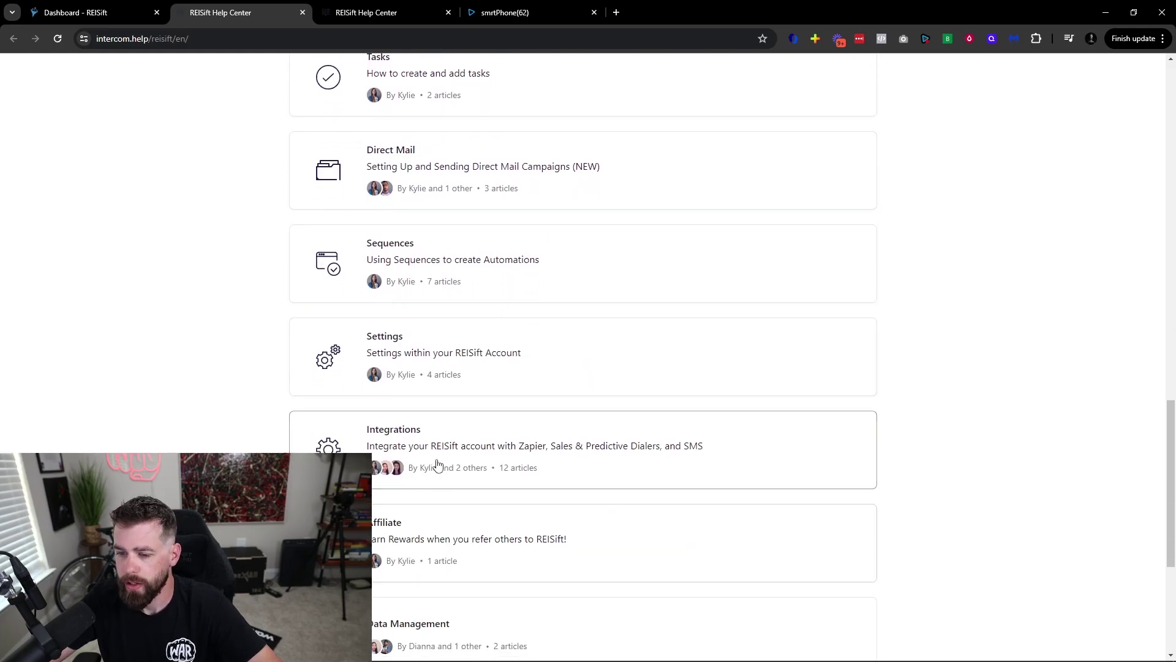
{"action": "left_click", "coordinate": [439, 452]}
{"action": "scroll", "coordinate": [438, 454], "scroll_direction": "down", "scroll_amount": 10}
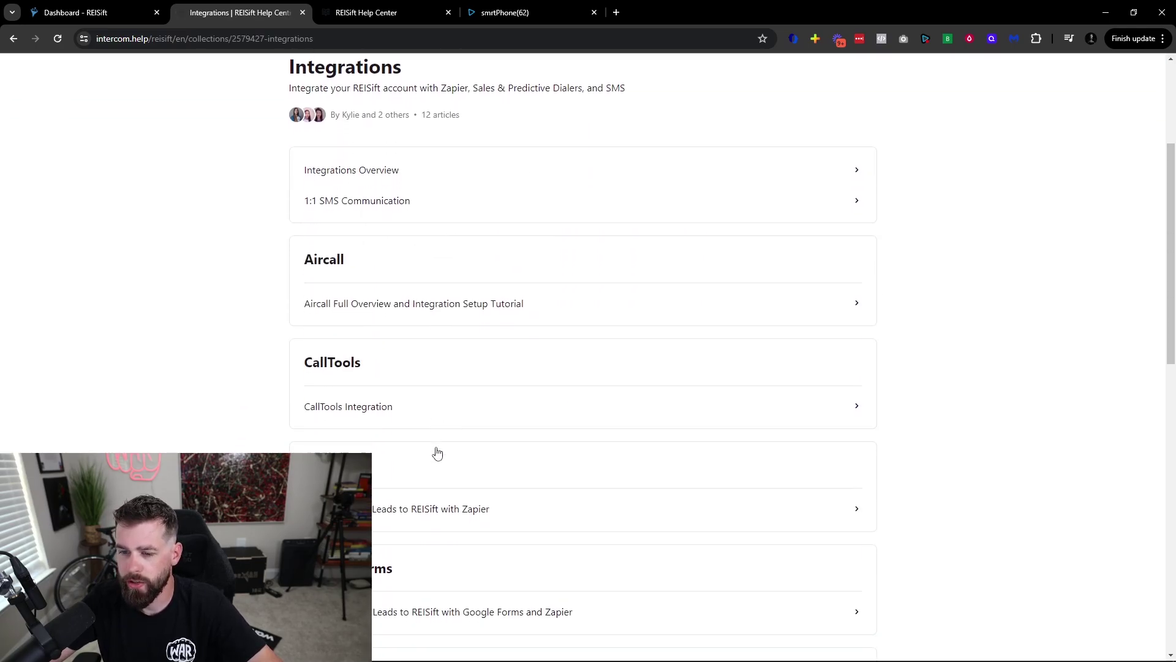
{"action": "scroll", "coordinate": [438, 453], "scroll_direction": "down", "scroll_amount": 3}
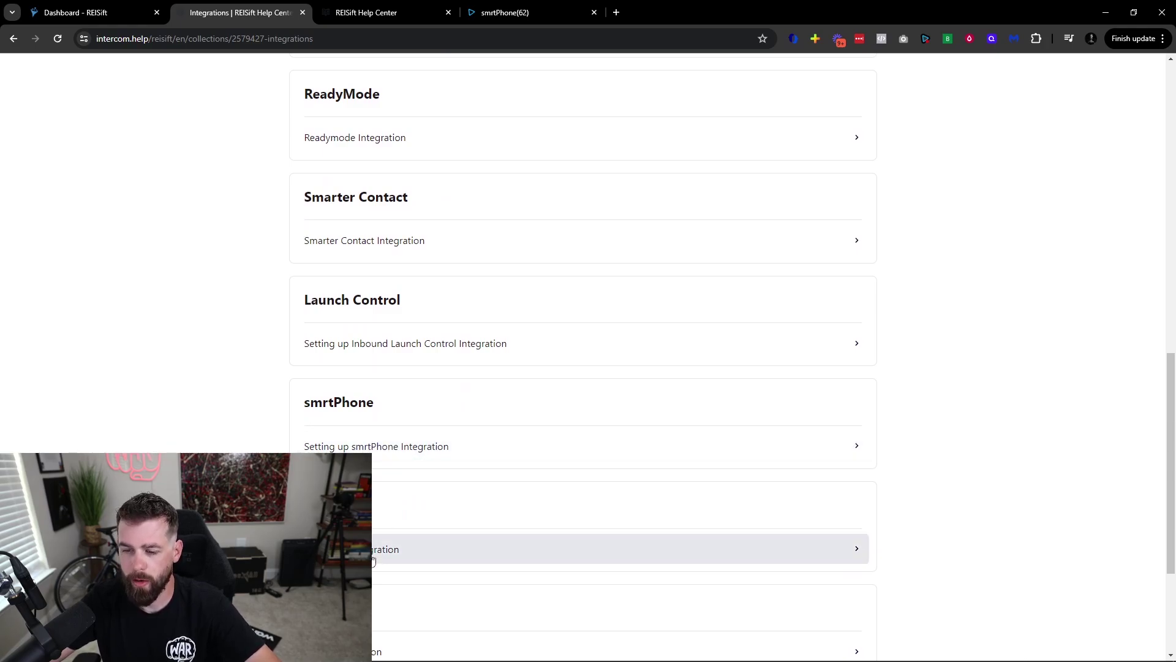
Open the Setting up smrtPhone Integration and smrtDialer Integration articles in new tabs.
{"action": "right_click", "coordinate": [384, 446]}
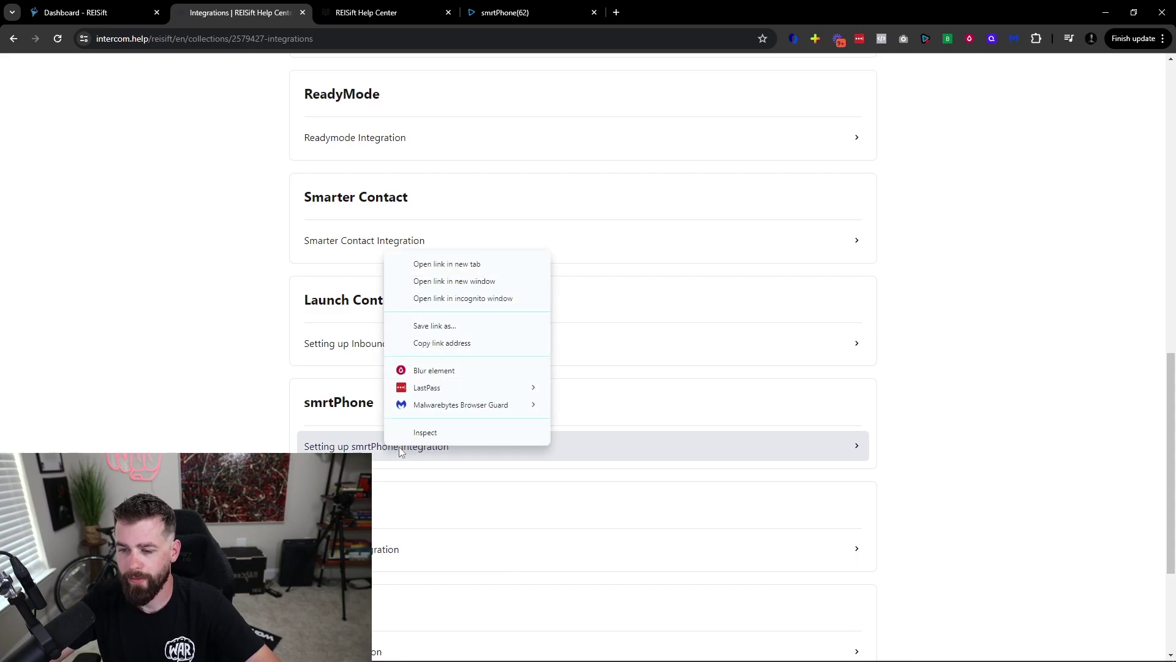
{"action": "left_click", "coordinate": [422, 265]}
{"action": "right_click", "coordinate": [390, 543]}
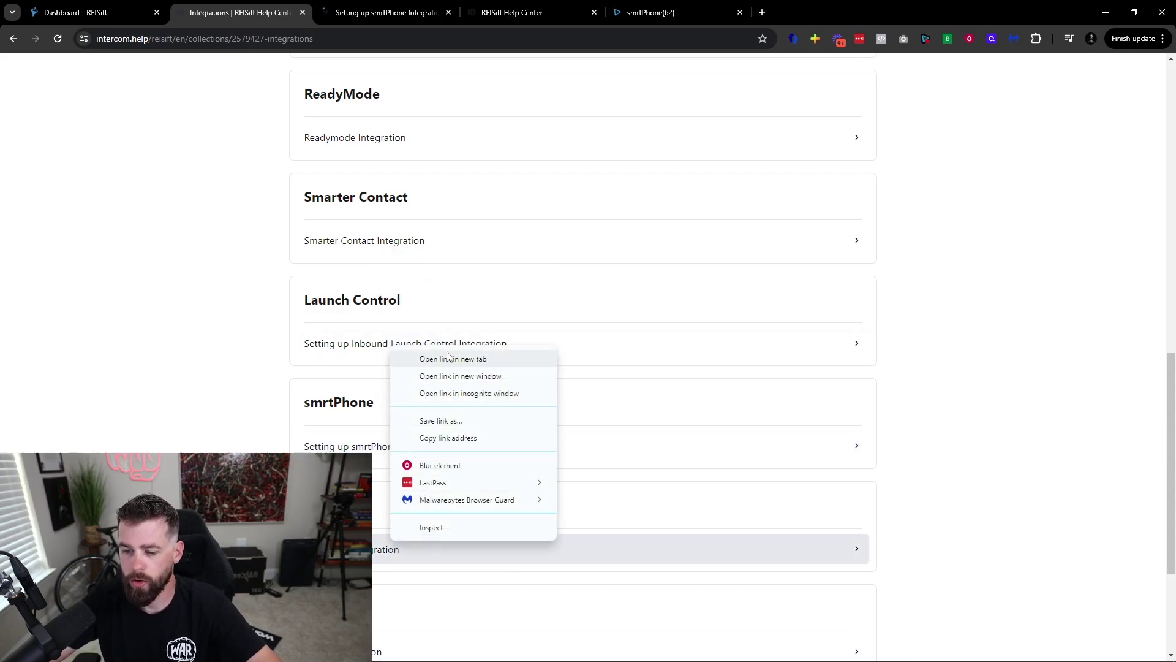
{"action": "left_click", "coordinate": [445, 358]}
Read through the Setting up smrtPhone Integration article.
{"action": "left_click", "coordinate": [389, 14]}
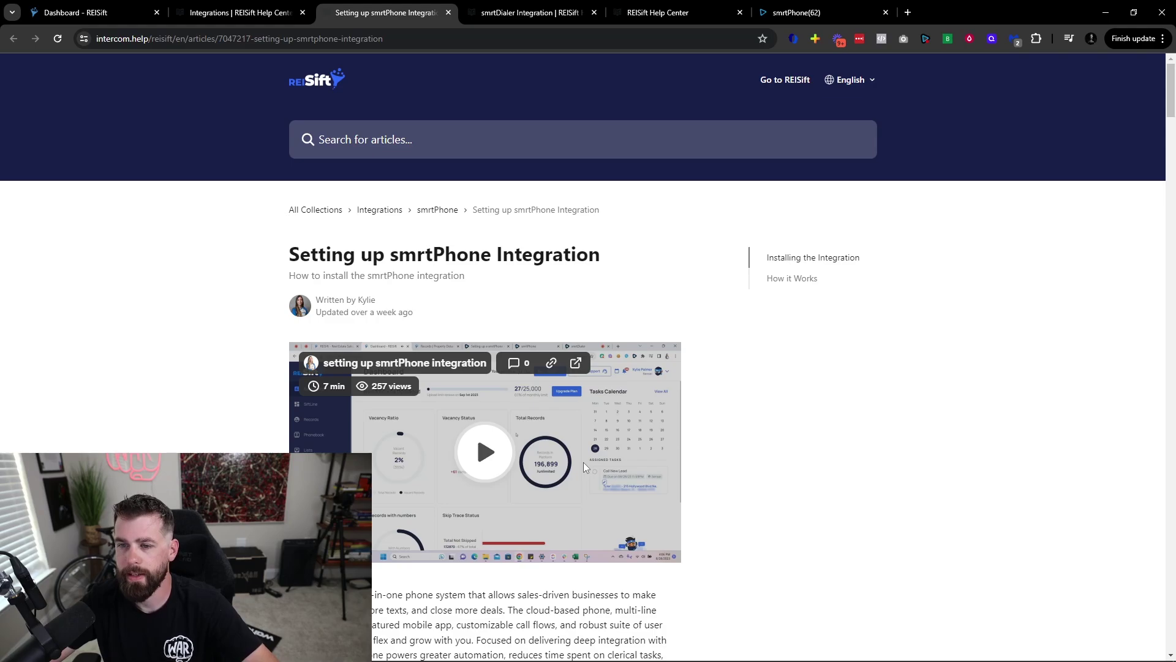
{"action": "scroll", "coordinate": [583, 462], "scroll_direction": "down", "scroll_amount": 12}
{"action": "scroll", "coordinate": [471, 463], "scroll_direction": "down", "scroll_amount": 1}
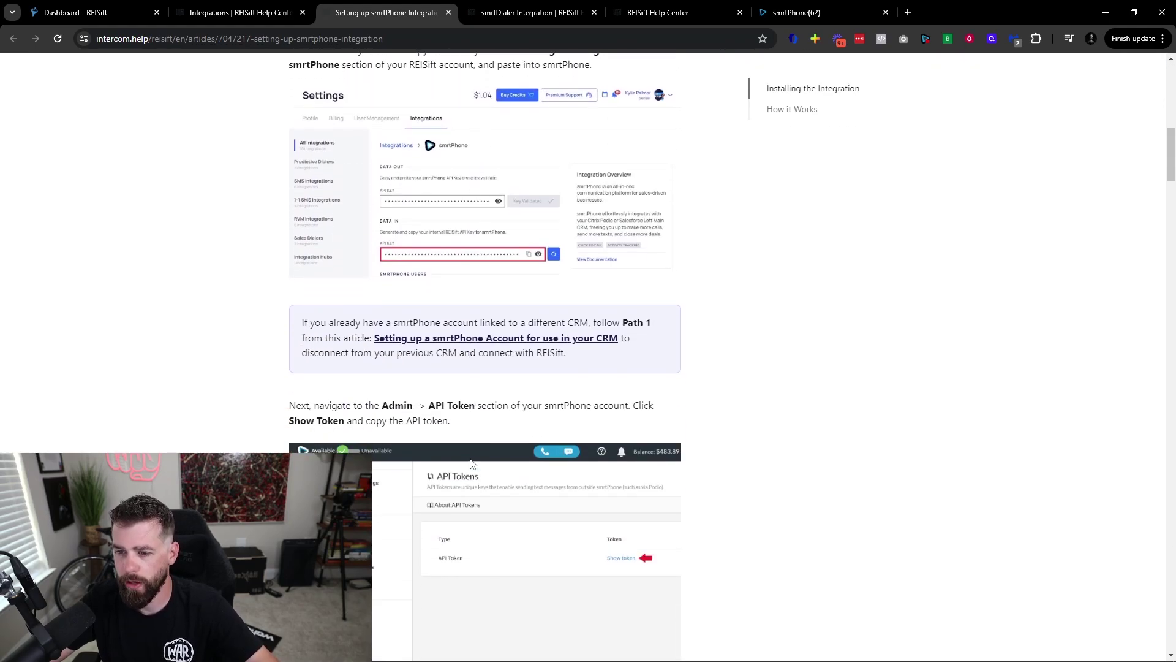
{"action": "scroll", "coordinate": [502, 349], "scroll_direction": "down", "scroll_amount": 15}
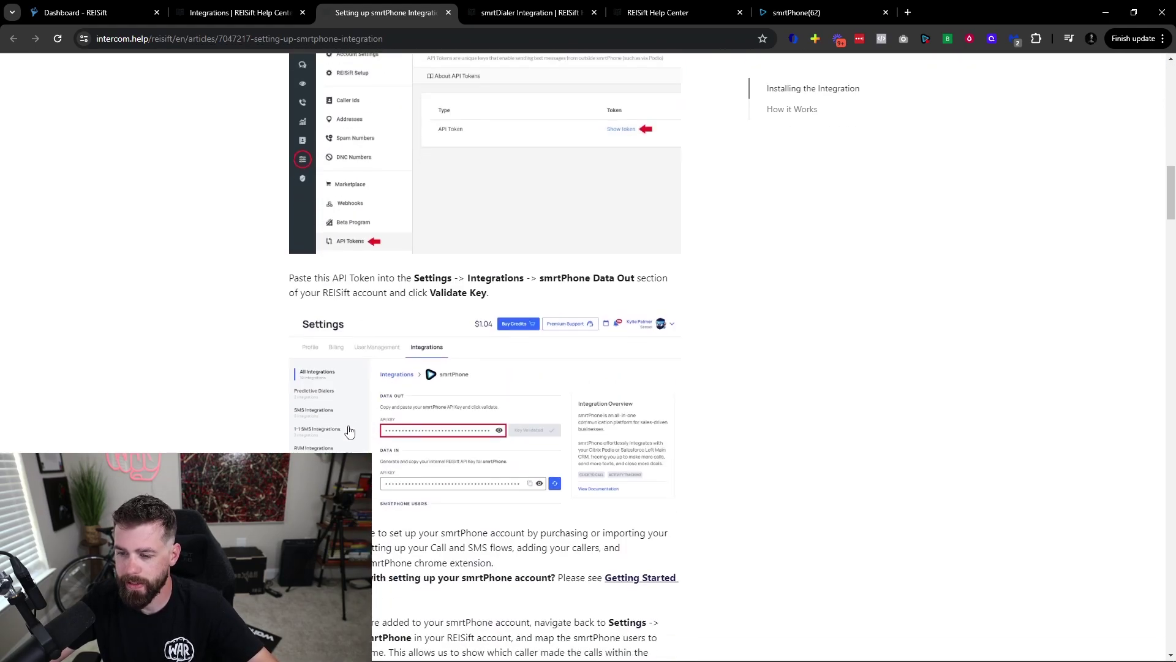
{"action": "scroll", "coordinate": [338, 427], "scroll_direction": "down", "scroll_amount": 15}
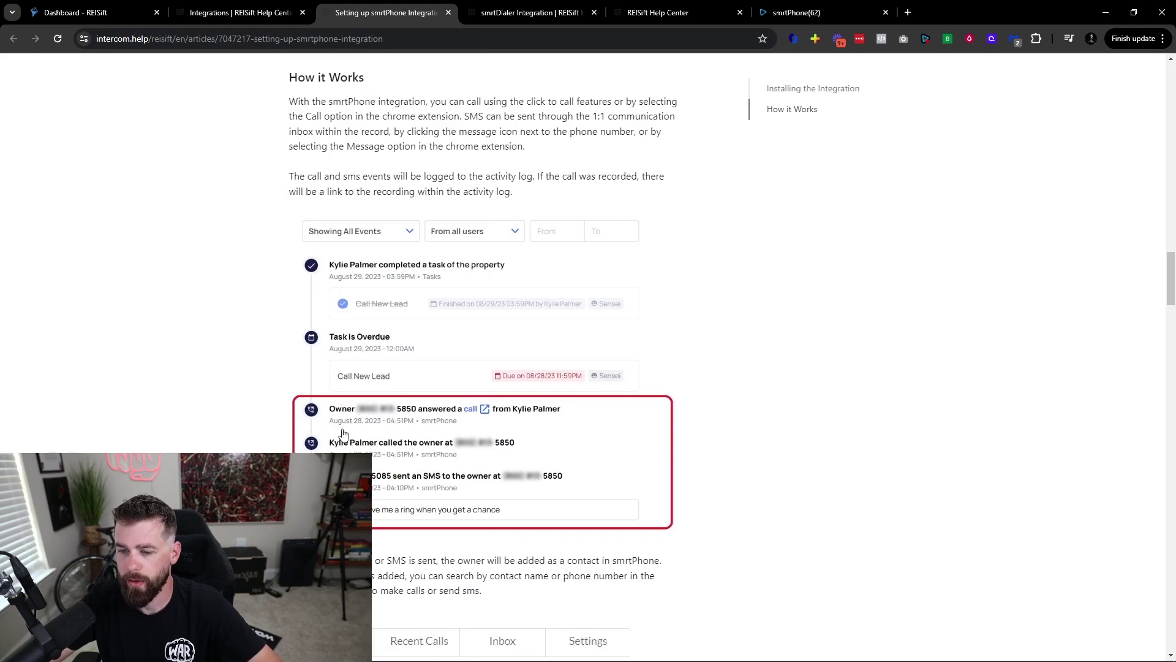
{"action": "scroll", "coordinate": [347, 435], "scroll_direction": "down", "scroll_amount": 11}
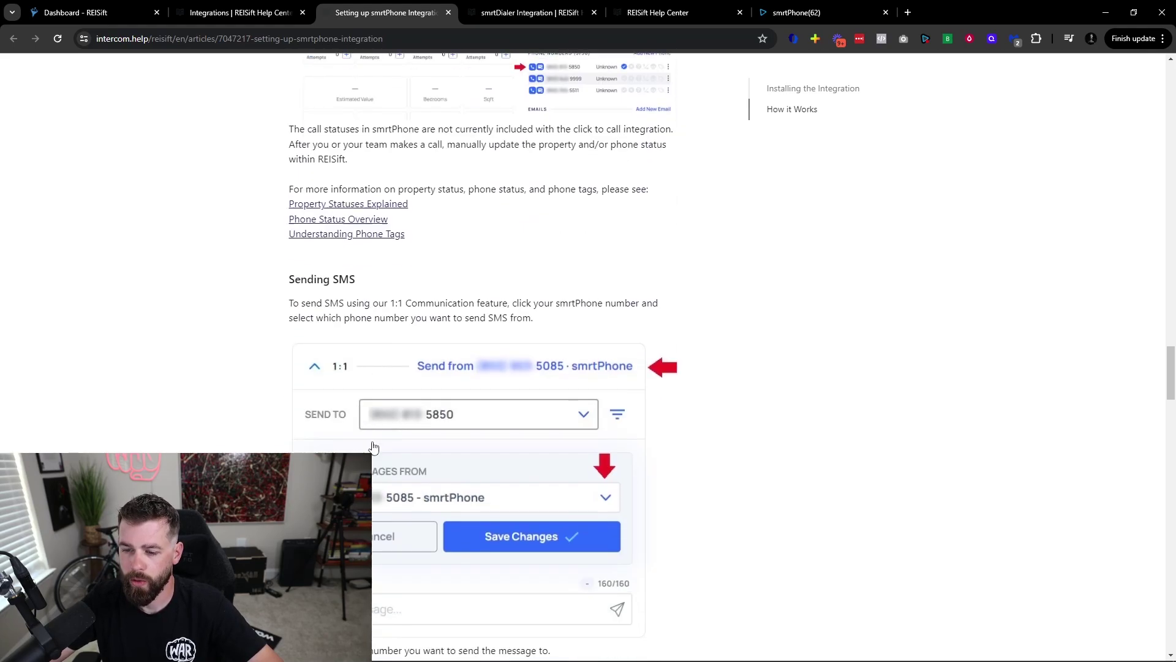
{"action": "scroll", "coordinate": [345, 290], "scroll_direction": "up", "scroll_amount": 2}
{"action": "scroll", "coordinate": [344, 289], "scroll_direction": "down", "scroll_amount": 15}
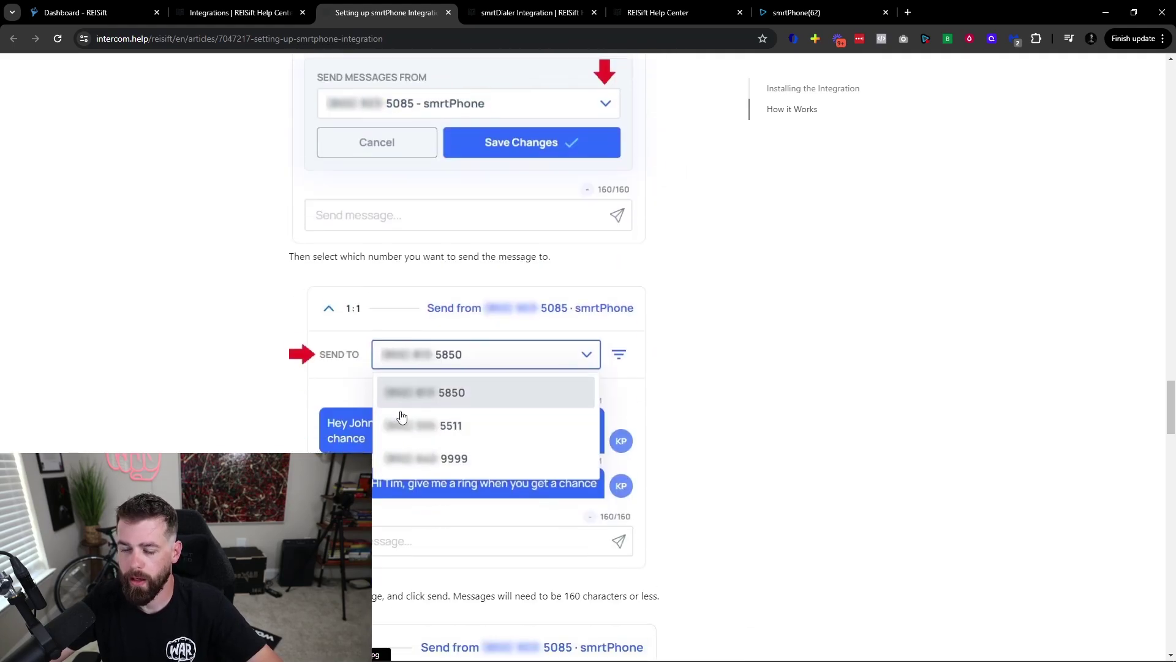
{"action": "scroll", "coordinate": [400, 432], "scroll_direction": "down", "scroll_amount": 15}
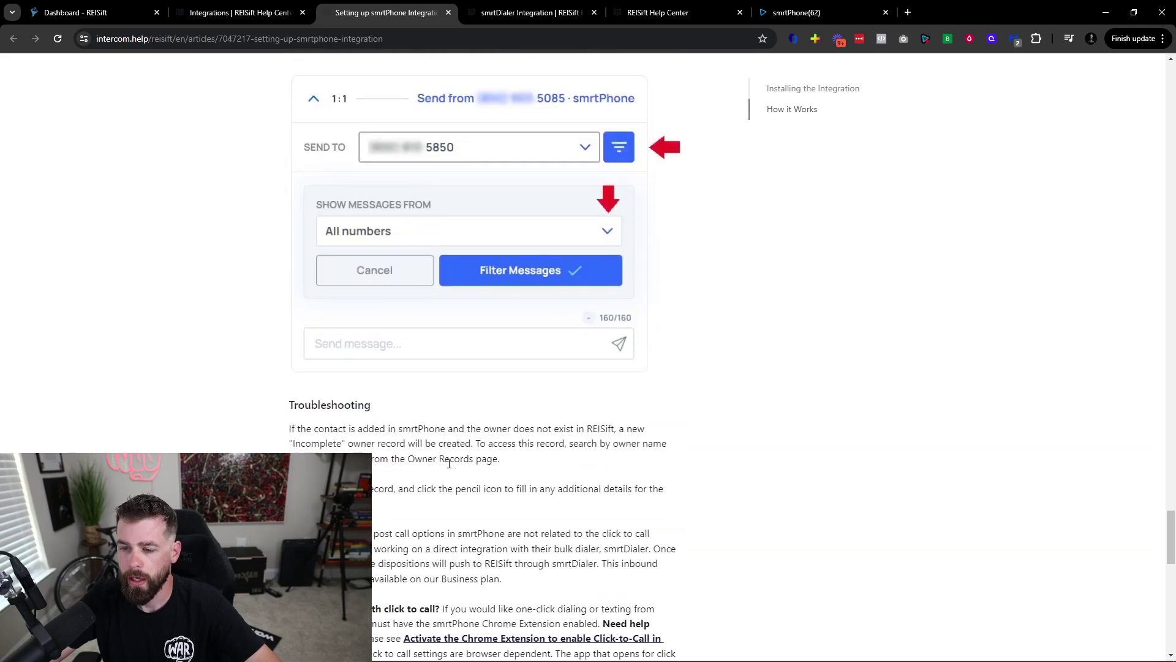
{"action": "scroll", "coordinate": [440, 481], "scroll_direction": "up", "scroll_amount": 15}
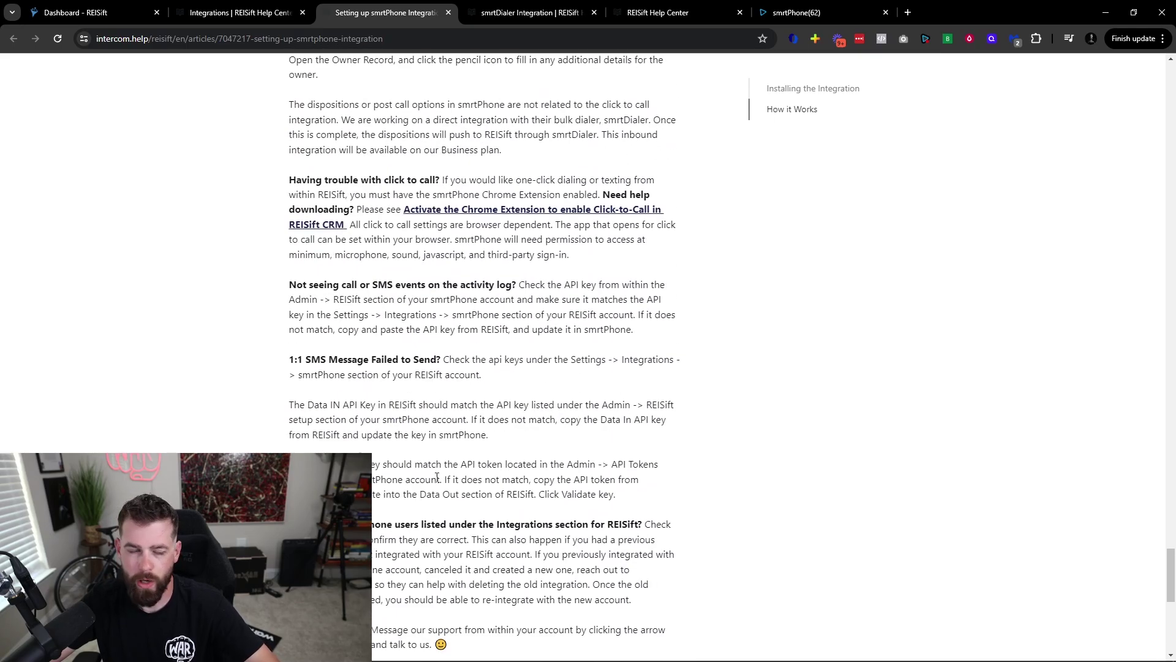
{"action": "scroll", "coordinate": [451, 438], "scroll_direction": "up", "scroll_amount": 15}
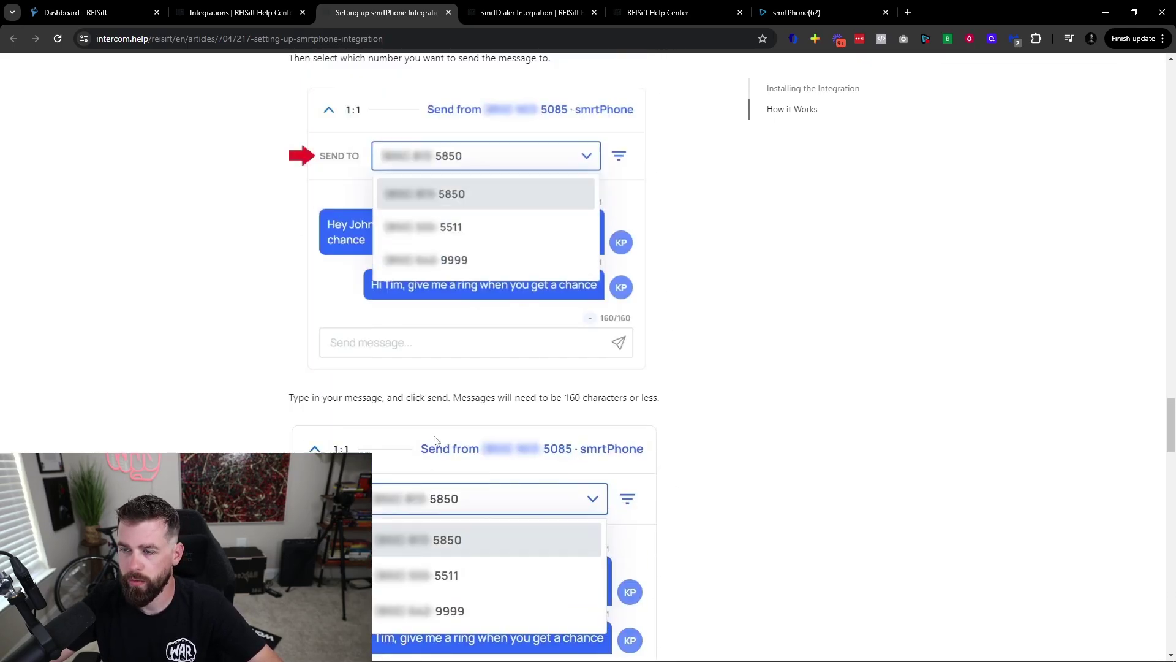
{"action": "scroll", "coordinate": [433, 428], "scroll_direction": "up", "scroll_amount": 15}
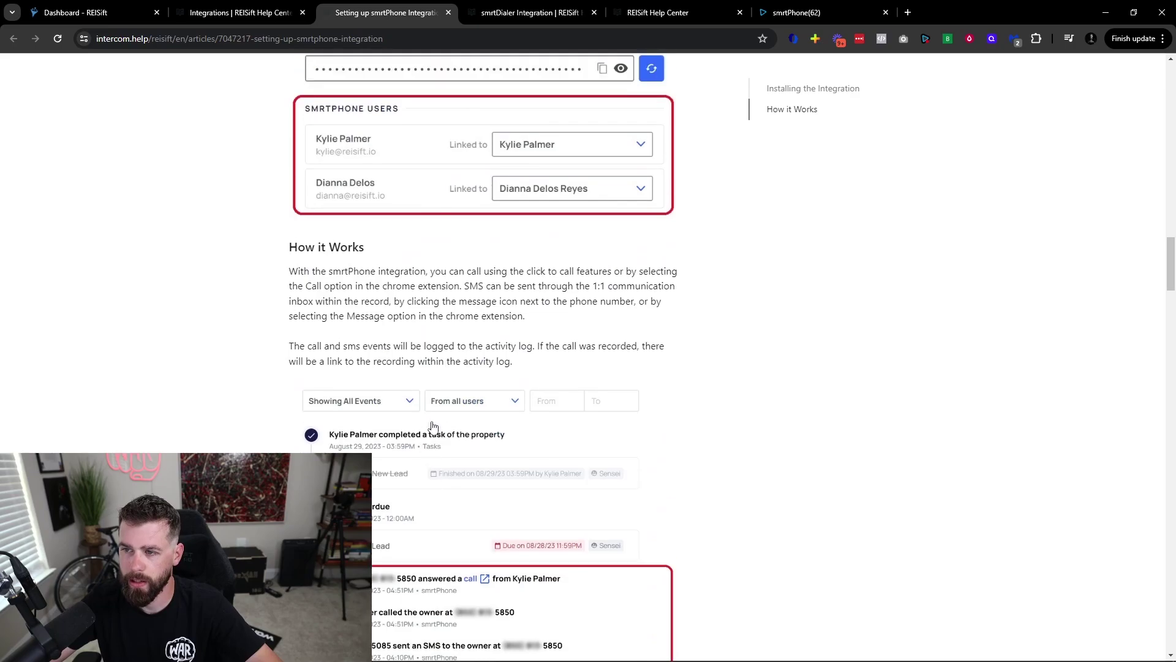
{"action": "scroll", "coordinate": [433, 424], "scroll_direction": "up", "scroll_amount": 15}
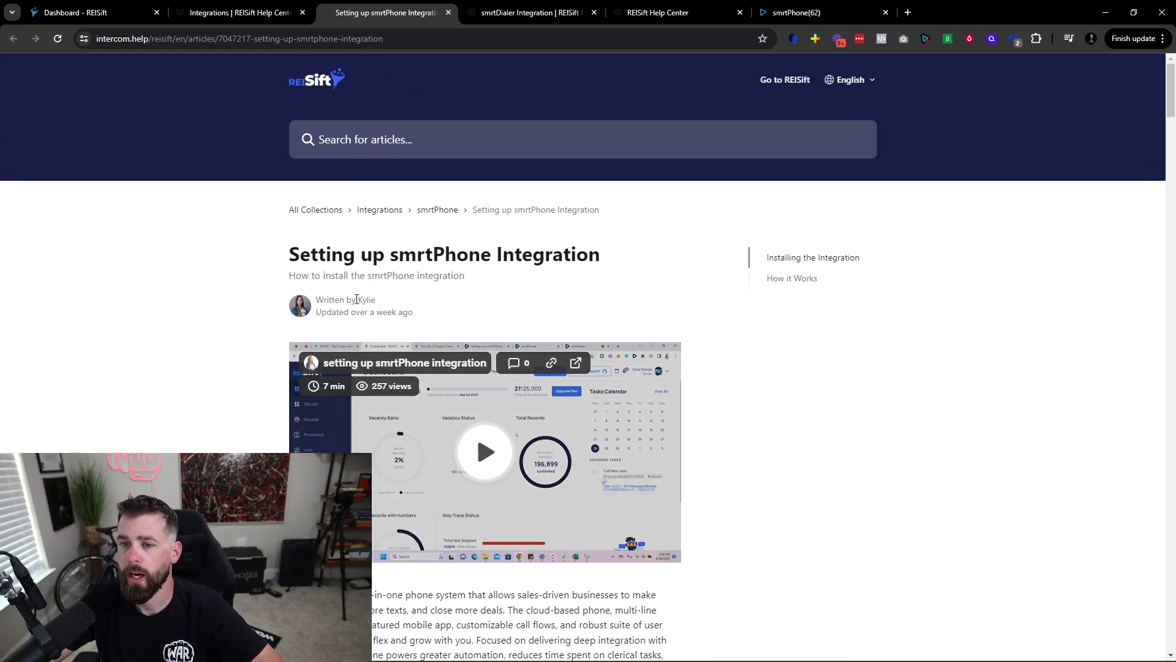
Return to all Help Center collections and browse the Tagalog collection.
{"action": "left_click", "coordinate": [311, 210]}
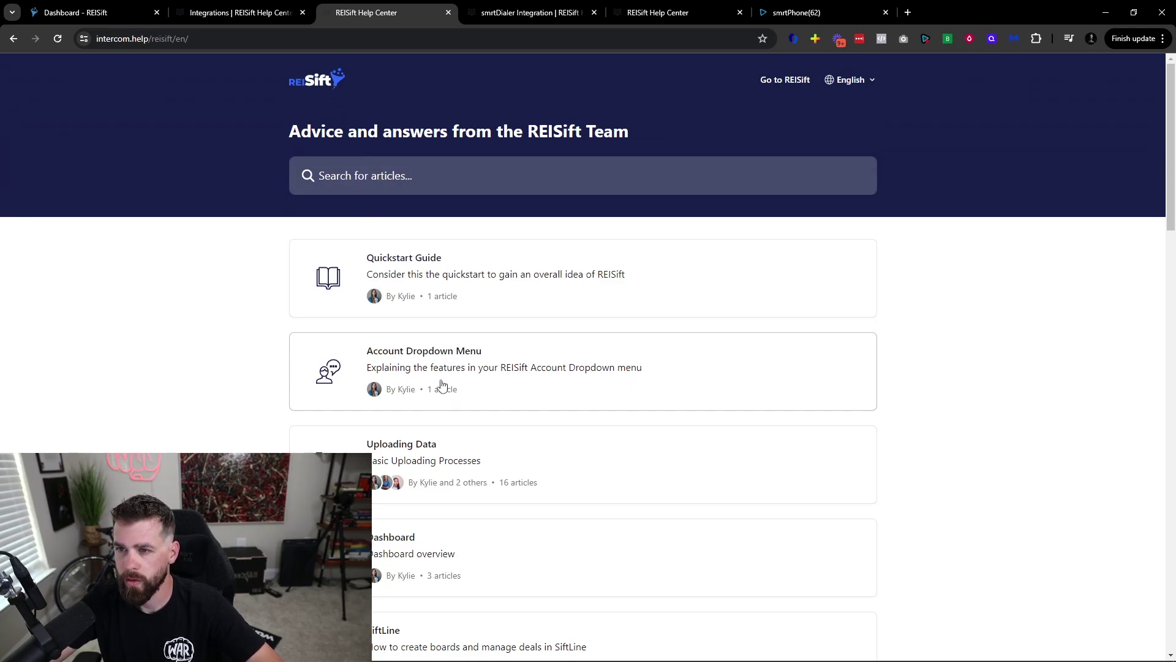
{"action": "scroll", "coordinate": [442, 385], "scroll_direction": "down", "scroll_amount": 20}
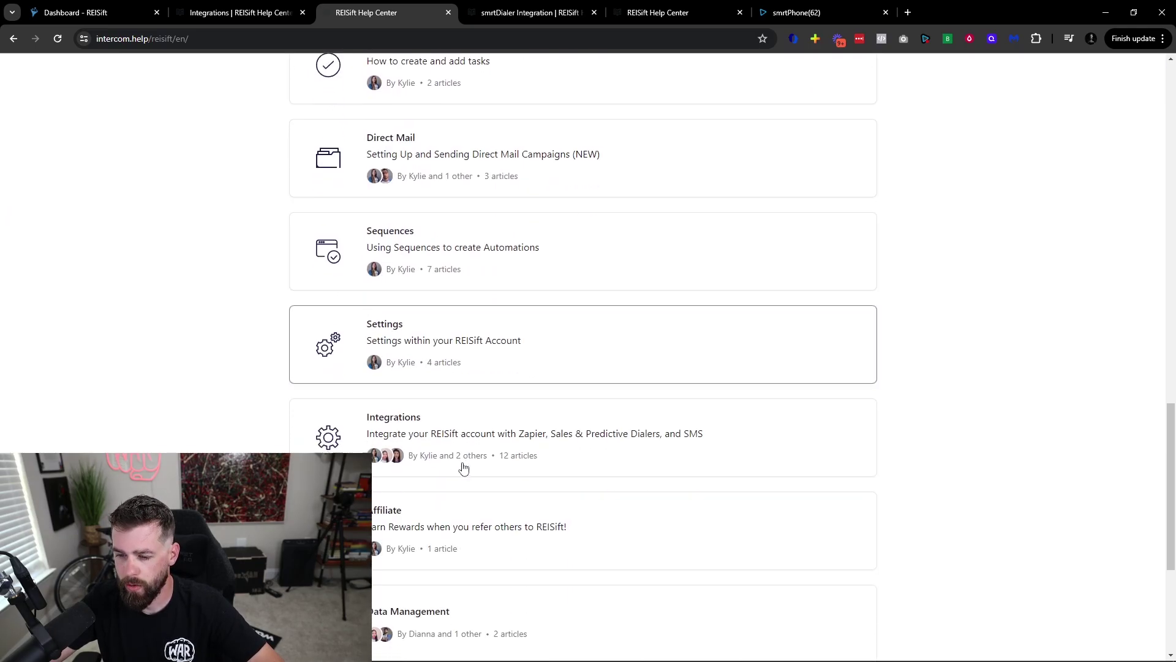
{"action": "scroll", "coordinate": [463, 468], "scroll_direction": "down", "scroll_amount": 5}
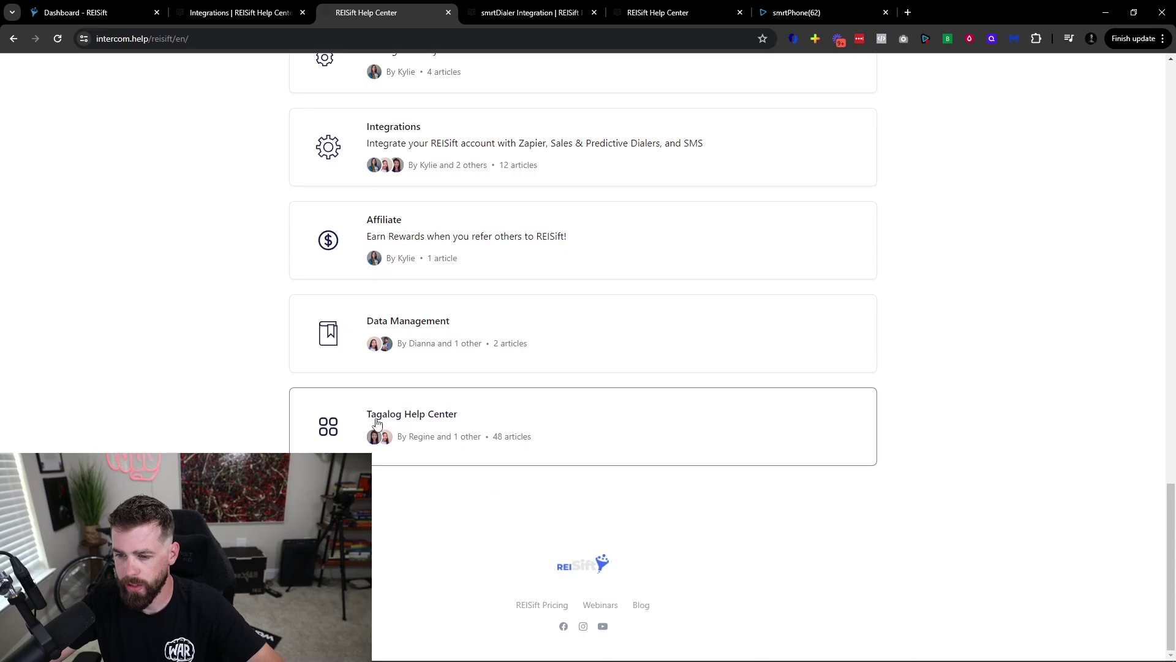
{"action": "left_click", "coordinate": [515, 438]}
{"action": "scroll", "coordinate": [523, 415], "scroll_direction": "down", "scroll_amount": 12}
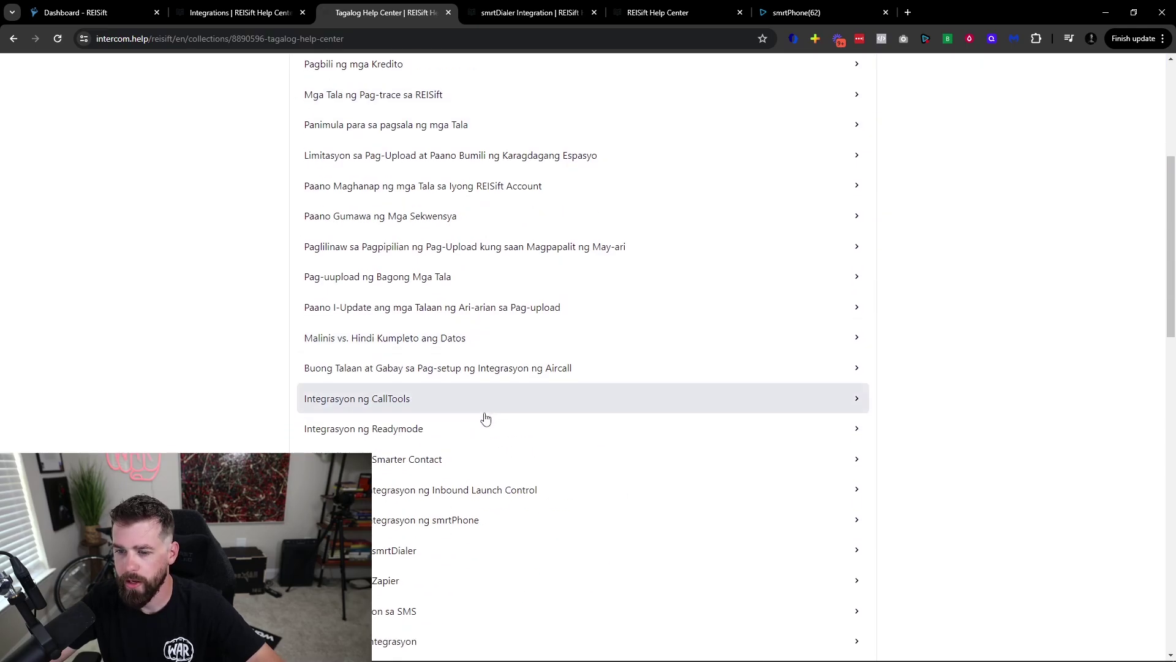
{"action": "scroll", "coordinate": [490, 456], "scroll_direction": "down", "scroll_amount": 5}
{"action": "scroll", "coordinate": [476, 475], "scroll_direction": "up", "scroll_amount": 15}
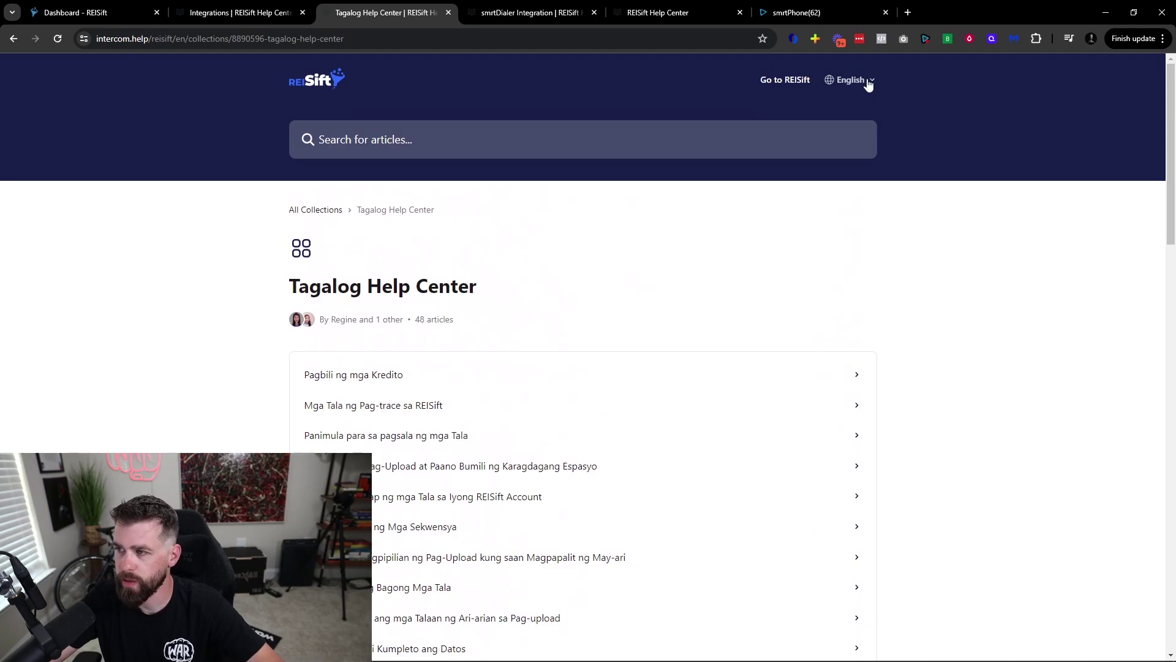
Switch the Help Center language to Español, back to English, then to Español again.
{"action": "left_click", "coordinate": [868, 81]}
{"action": "left_click", "coordinate": [849, 108]}
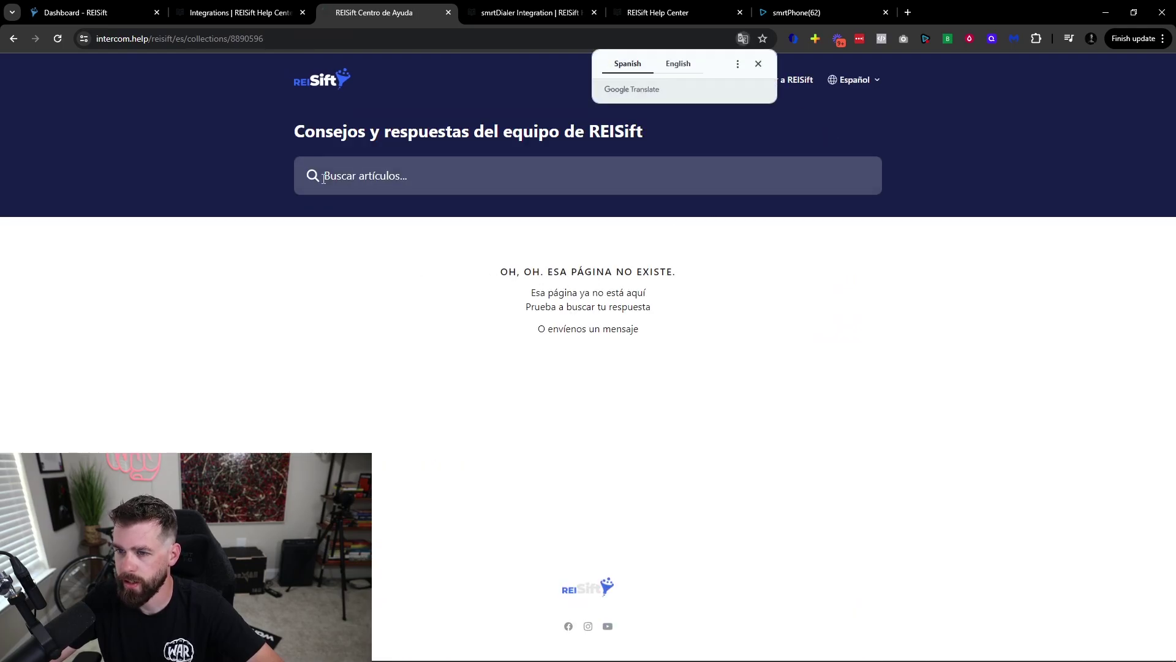
{"action": "left_click", "coordinate": [870, 82]}
{"action": "left_click", "coordinate": [318, 83]}
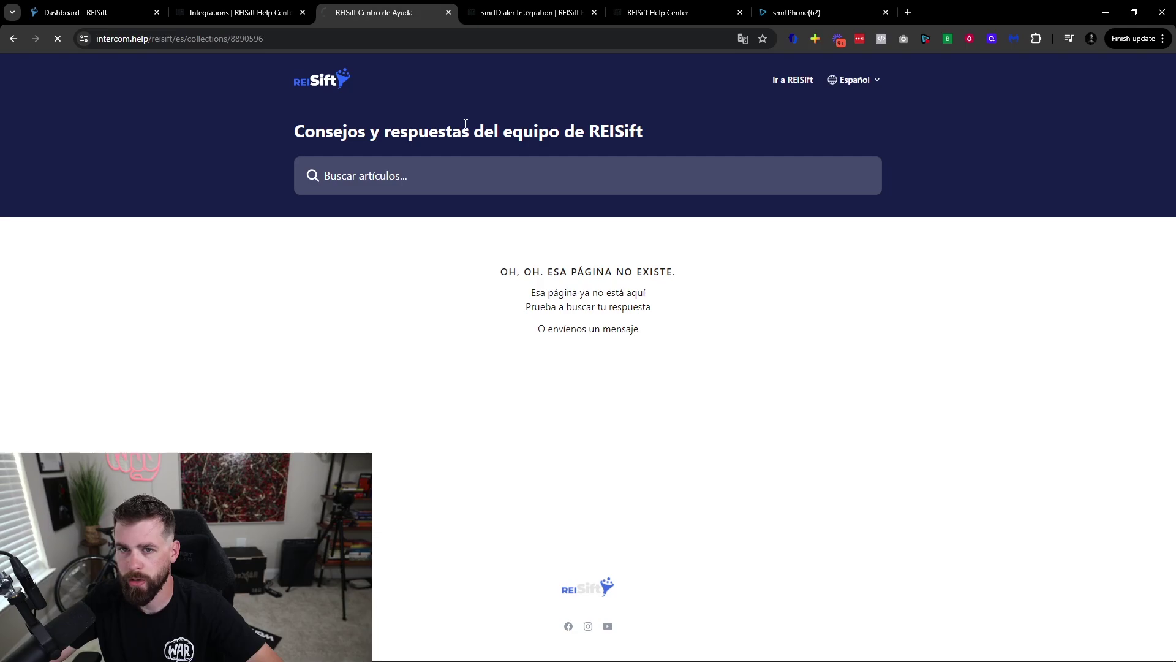
{"action": "left_click", "coordinate": [848, 109]}
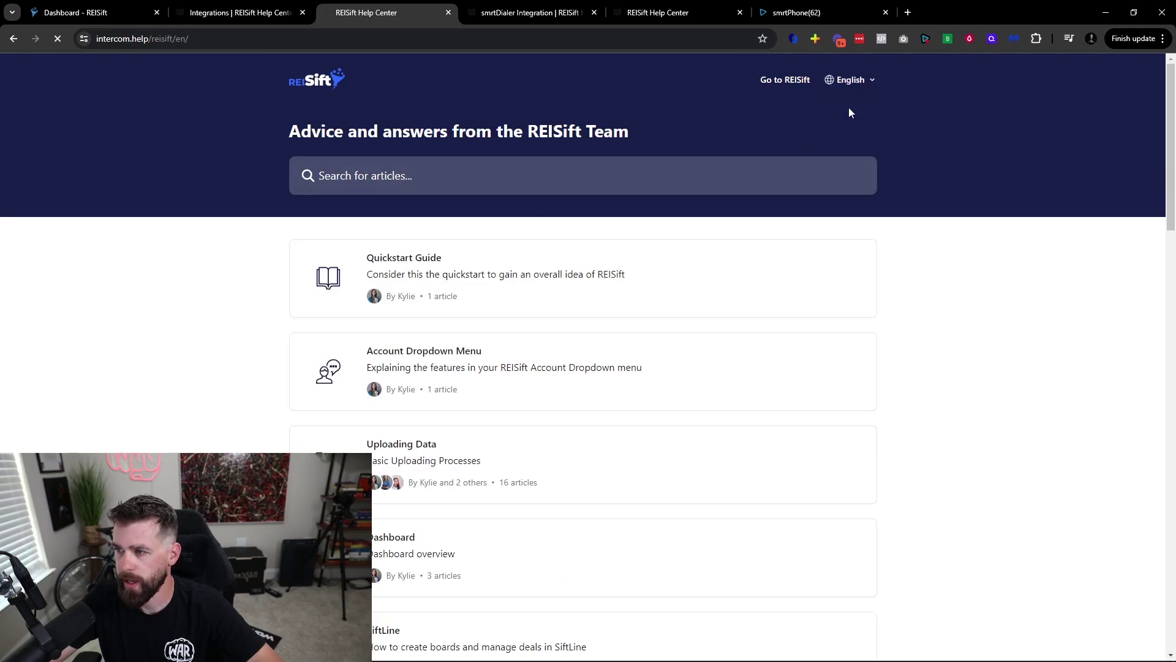
{"action": "scroll", "coordinate": [478, 351], "scroll_direction": "down", "scroll_amount": 10}
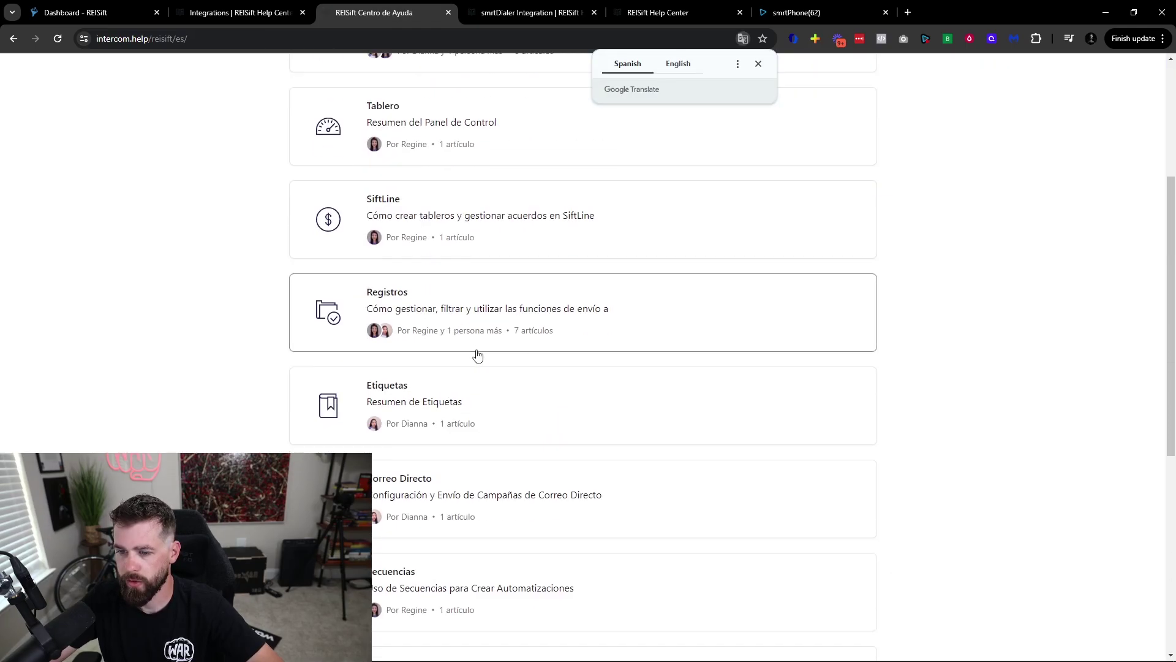
{"action": "scroll", "coordinate": [480, 428], "scroll_direction": "up", "scroll_amount": 9}
{"action": "scroll", "coordinate": [518, 398], "scroll_direction": "up", "scroll_amount": 1}
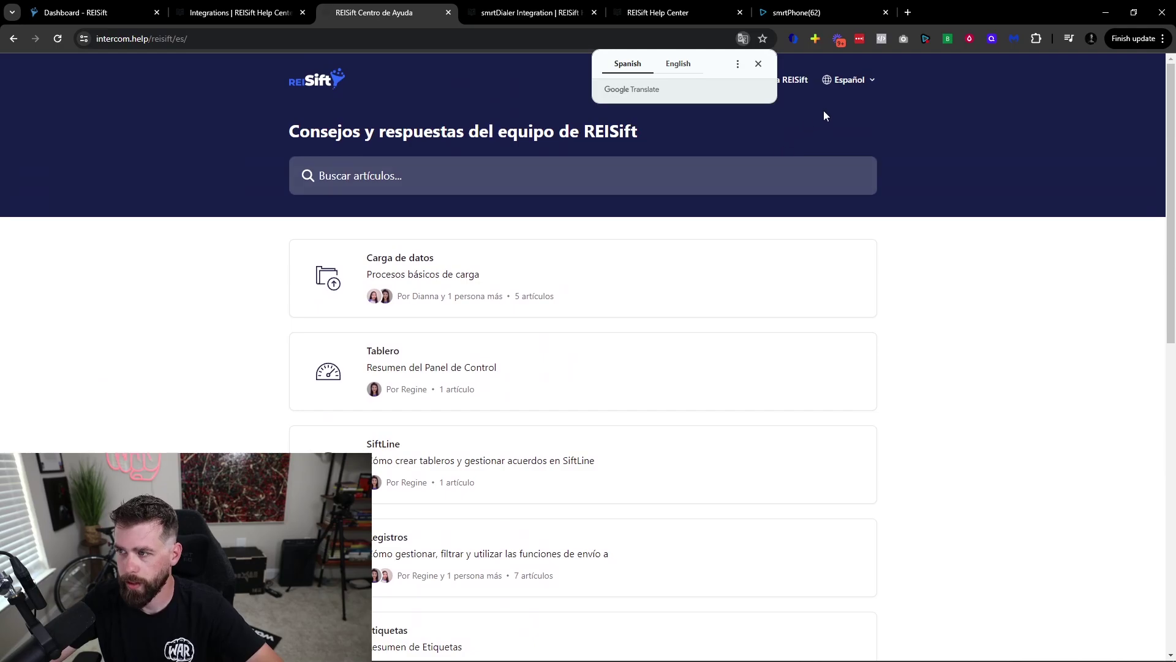
{"action": "left_click", "coordinate": [846, 79]}
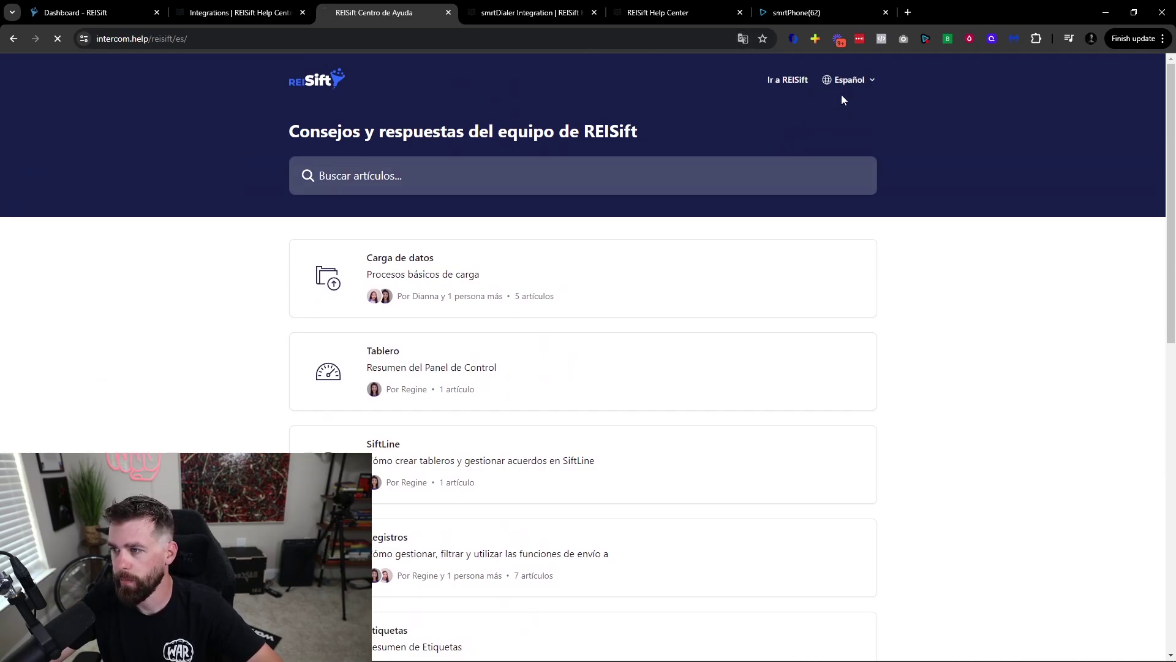
Read the smrtDialer Integration article's 'Selecting which Phone Numbers to be sent' section, then close both article tabs.
{"action": "left_click", "coordinate": [448, 12]}
{"action": "left_click", "coordinate": [245, 12]}
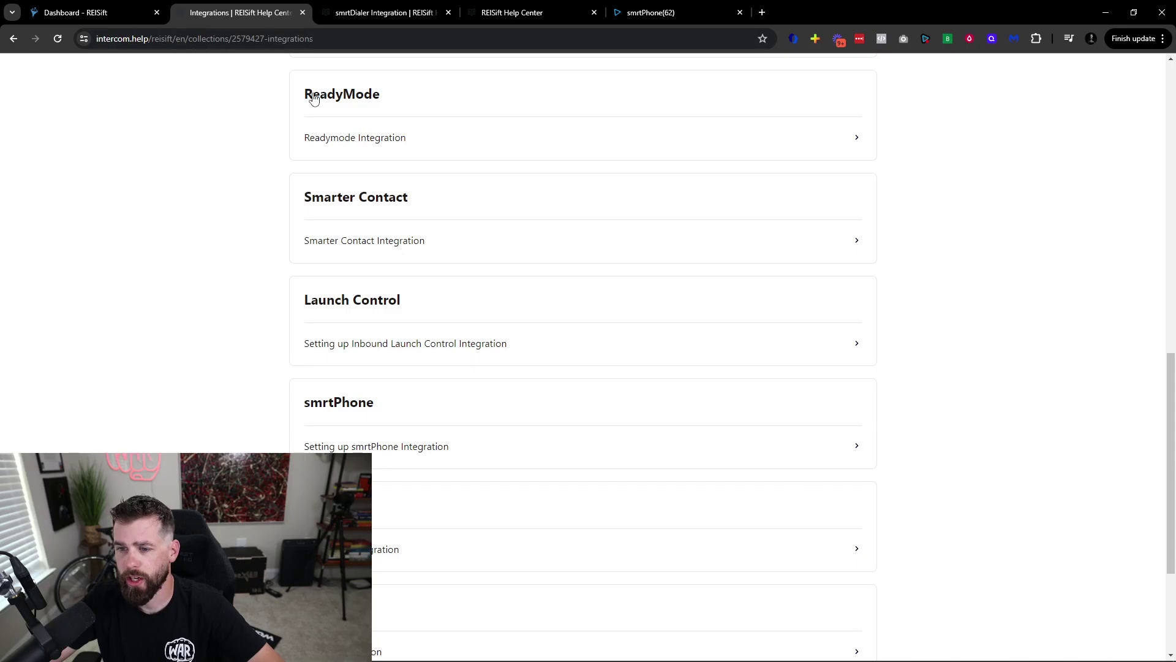
{"action": "left_click", "coordinate": [406, 506]}
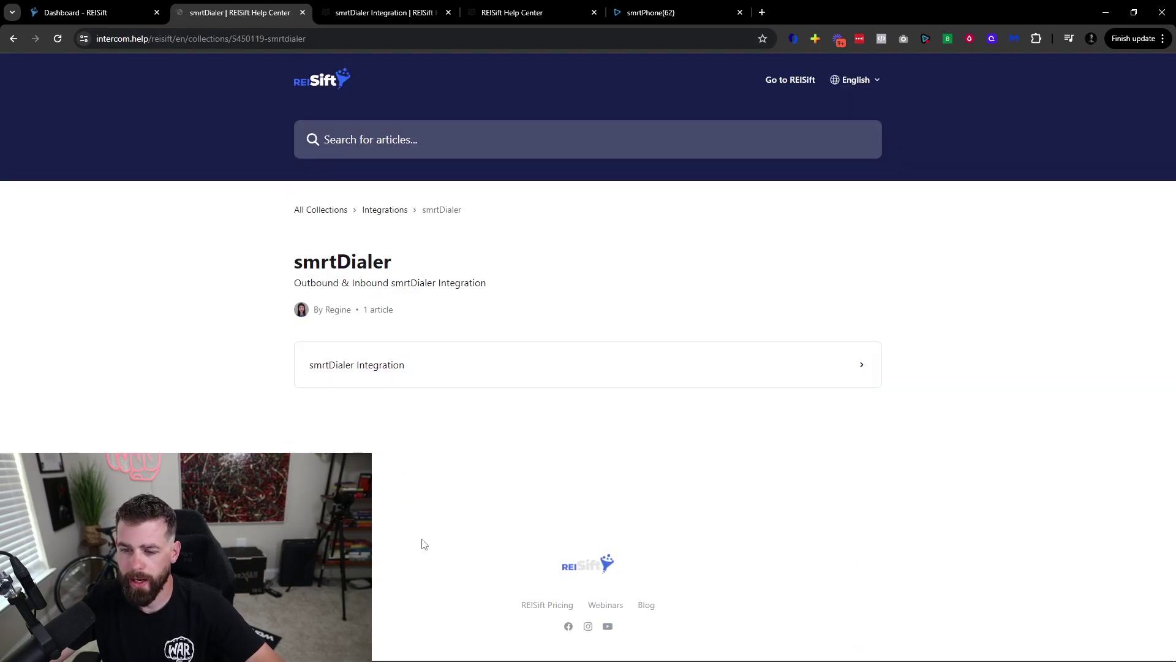
{"action": "left_click", "coordinate": [370, 384]}
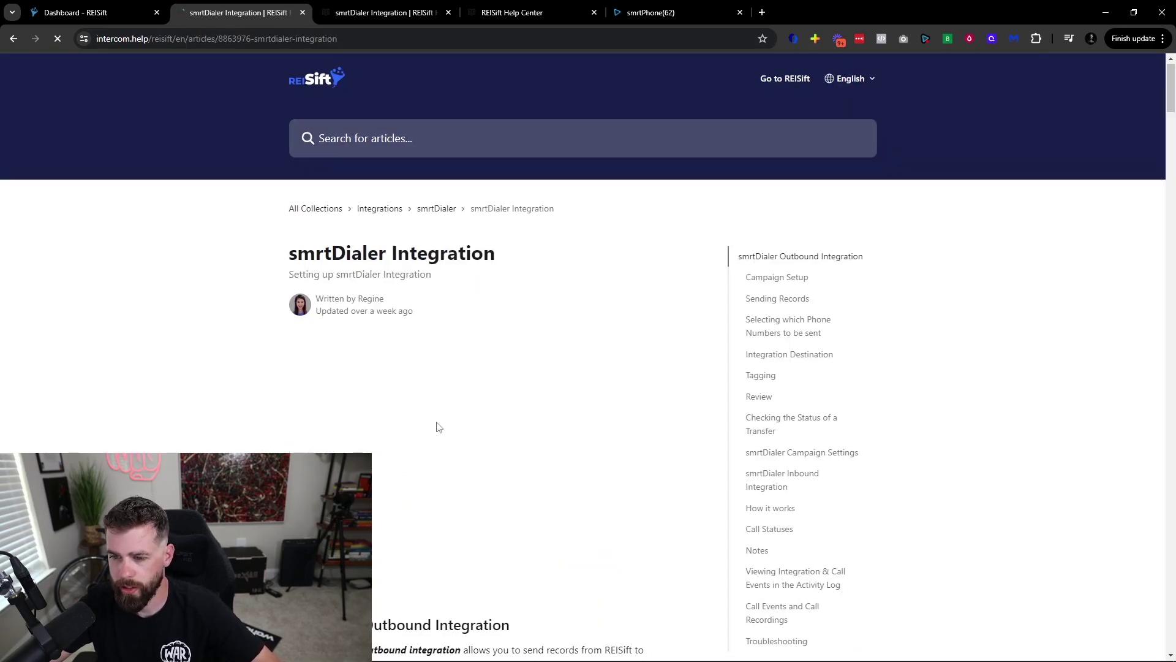
{"action": "scroll", "coordinate": [436, 425], "scroll_direction": "down", "scroll_amount": 15}
{"action": "scroll", "coordinate": [412, 439], "scroll_direction": "down", "scroll_amount": 12}
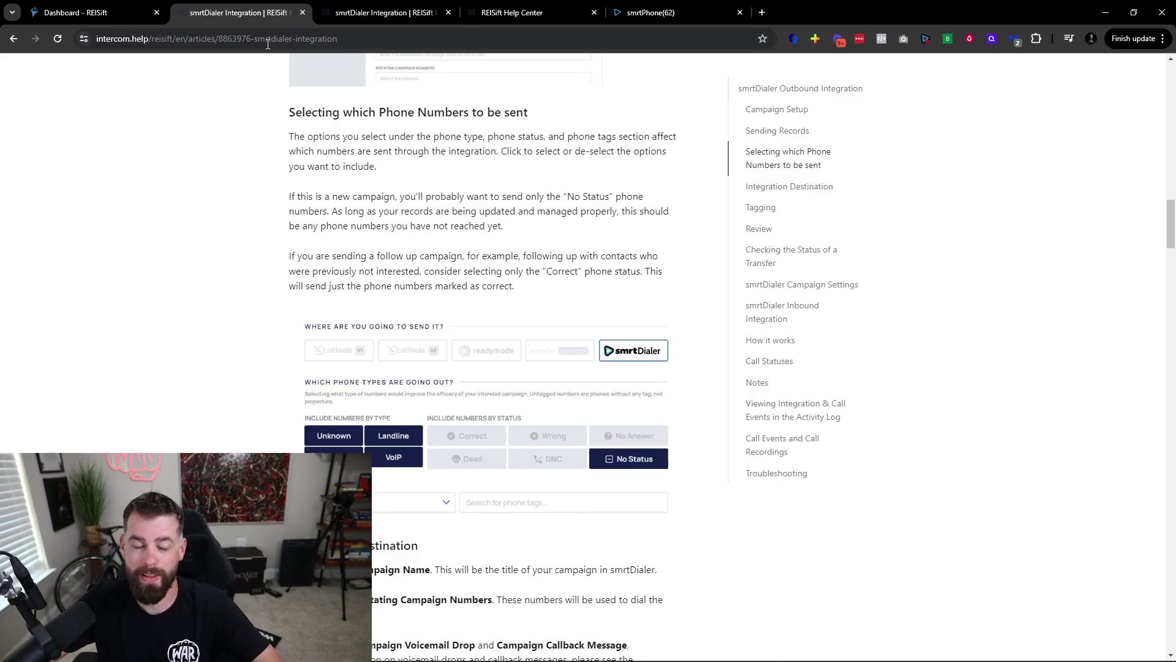
{"action": "left_click", "coordinate": [303, 12]}
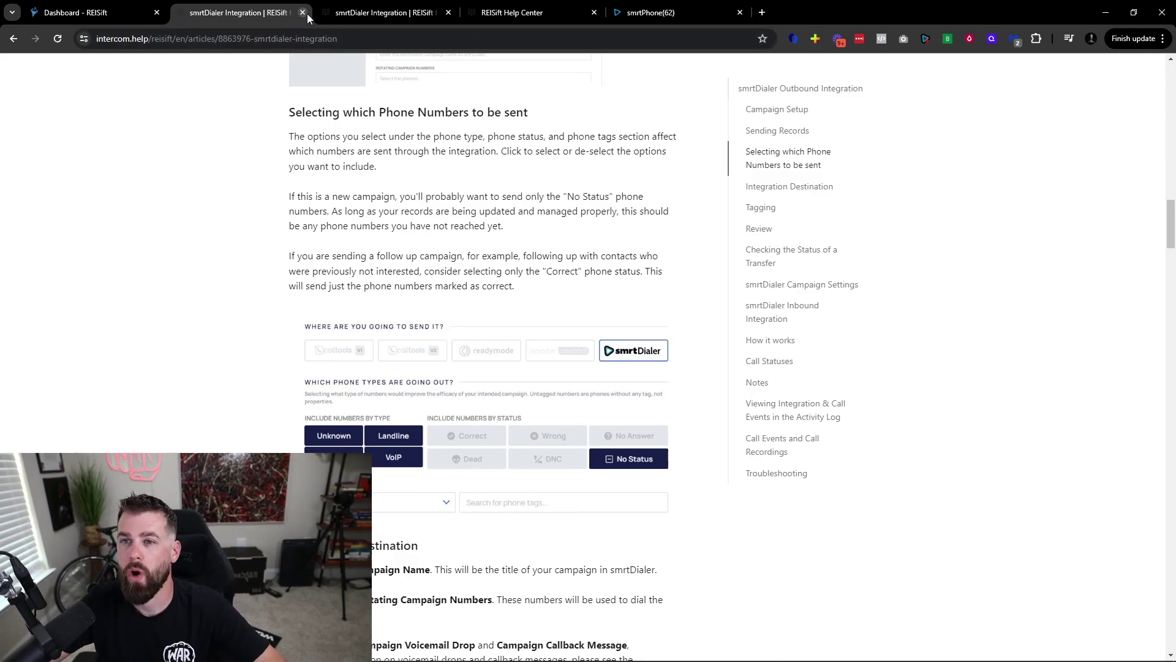
{"action": "left_click", "coordinate": [307, 13]}
Close the last Help Center tab, then glance at the upload wizard's Add Data options and dismiss it.
{"action": "left_click", "coordinate": [306, 13]}
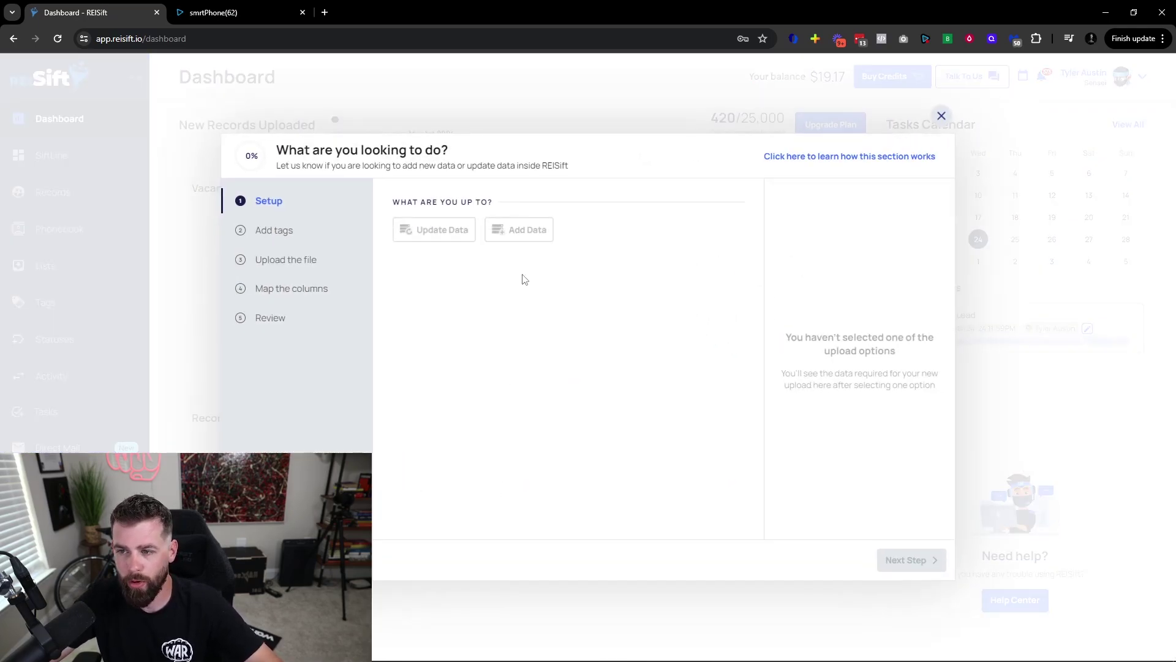
{"action": "left_click", "coordinate": [525, 233]}
{"action": "left_click", "coordinate": [497, 279]}
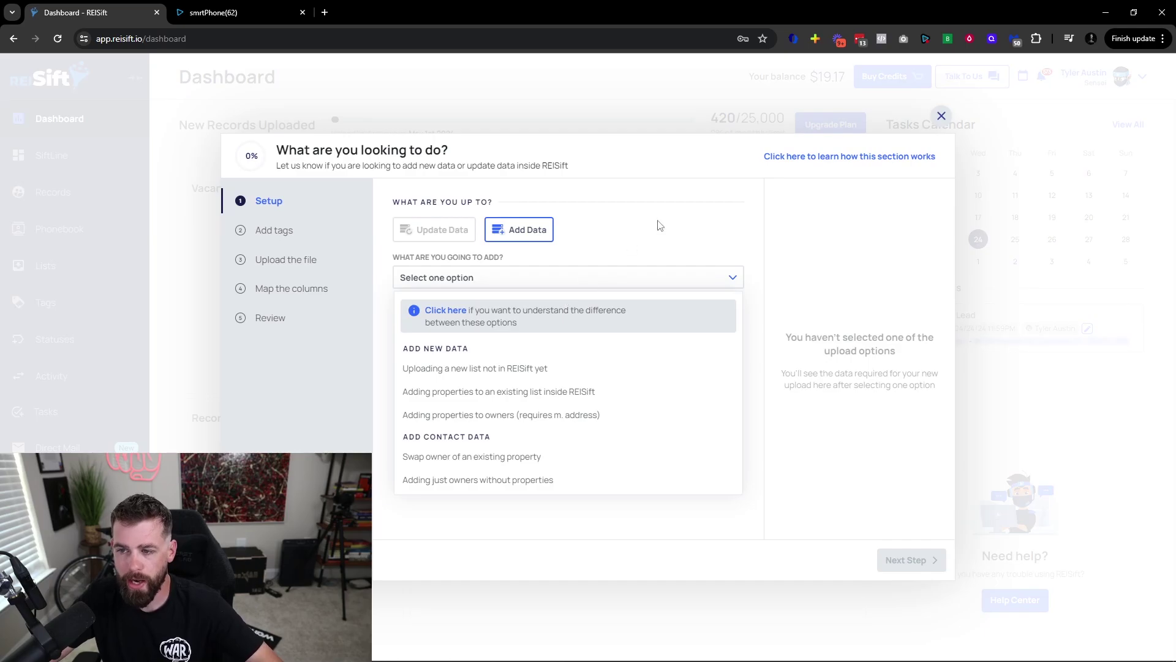
{"action": "left_click", "coordinate": [756, 194]}
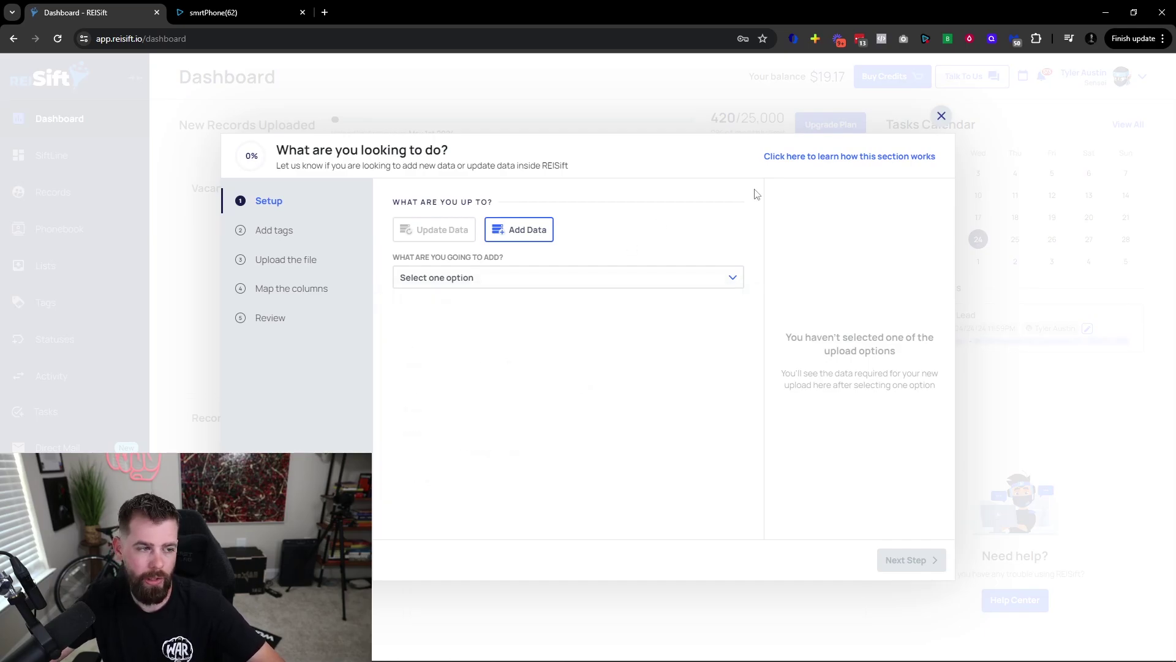
{"action": "left_click", "coordinate": [942, 118]}
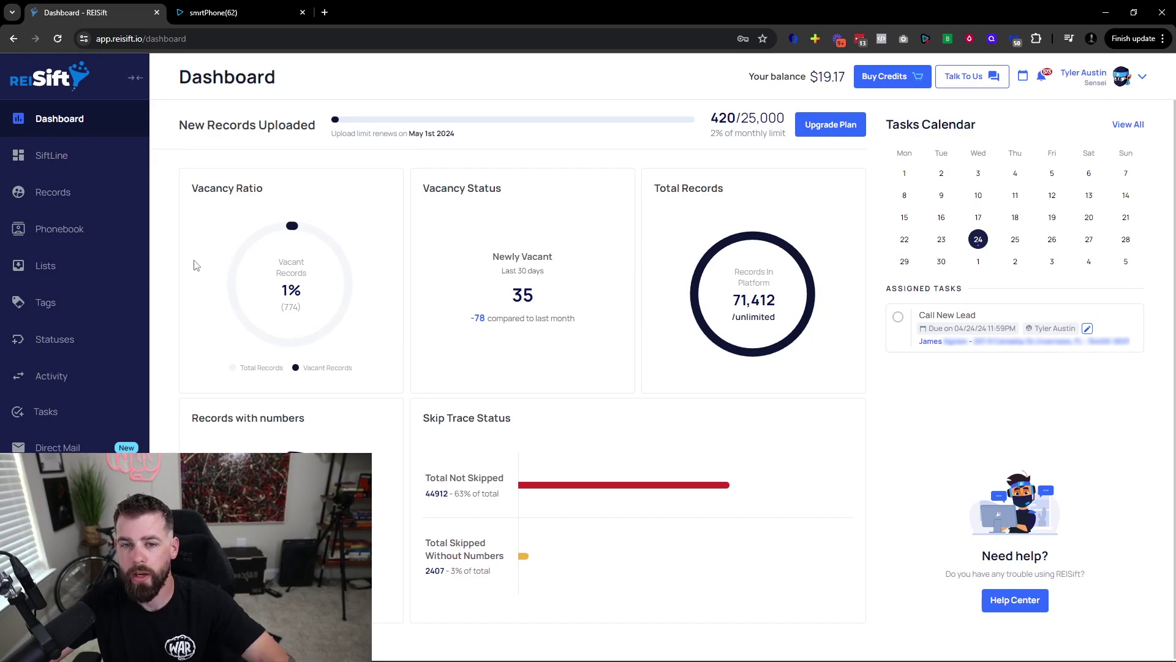
In Property Records, load the '1. FTM Pool Ready to Call' filter preset.
{"action": "left_click", "coordinate": [69, 202]}
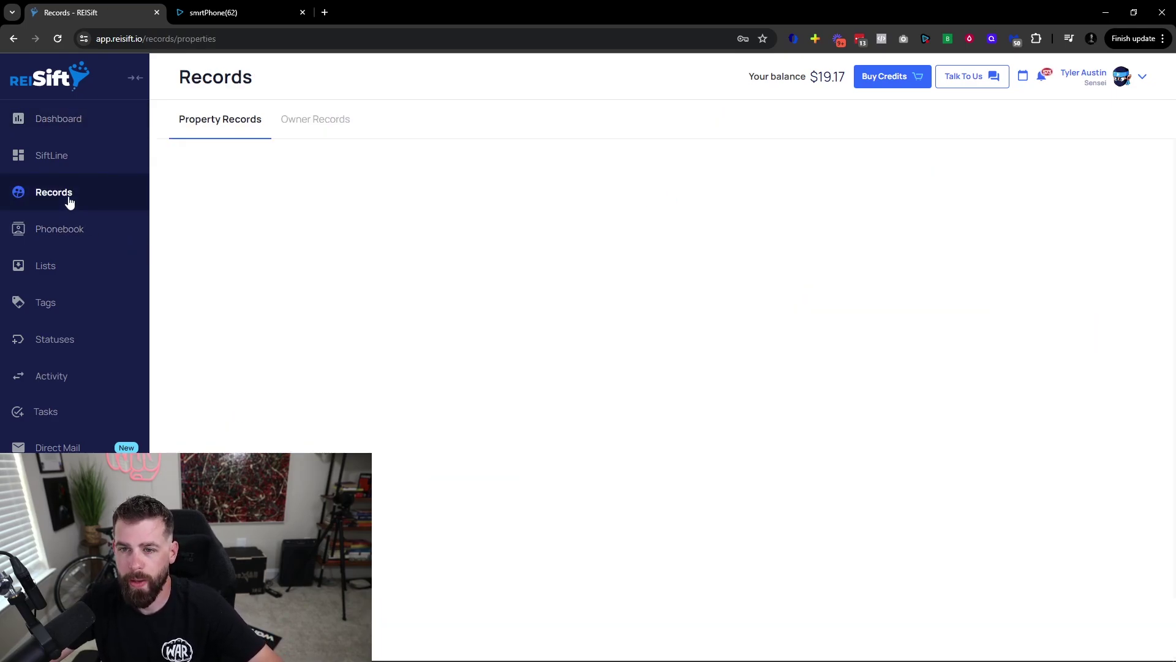
{"action": "left_click", "coordinate": [1107, 175]}
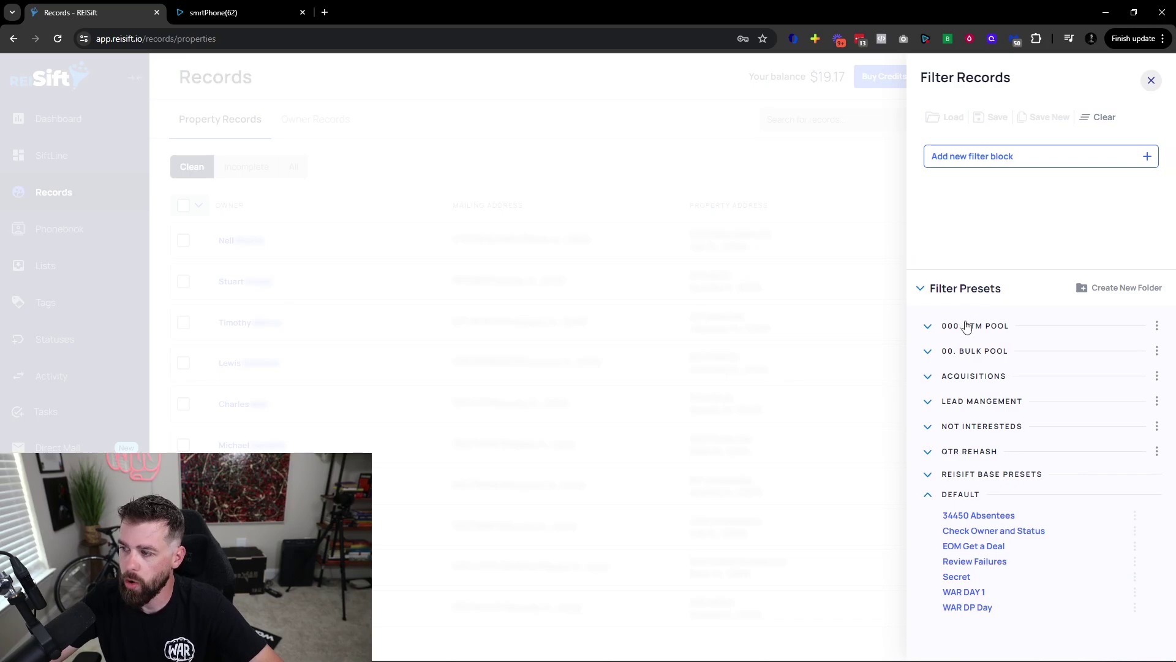
{"action": "left_click", "coordinate": [975, 329]}
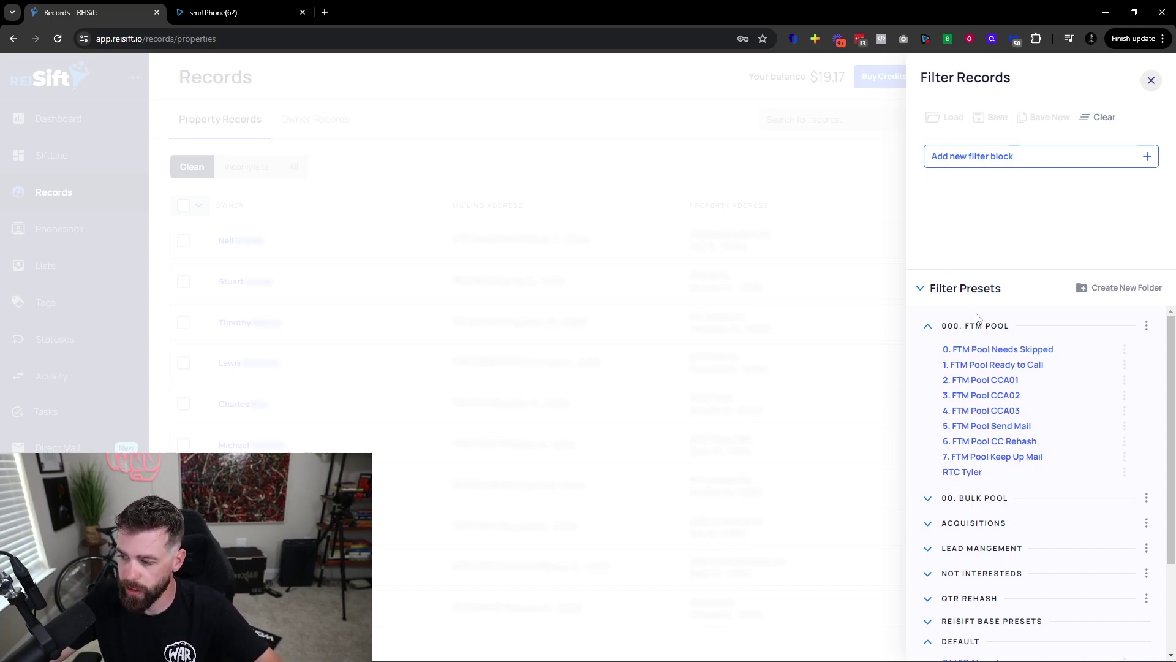
{"action": "left_click", "coordinate": [982, 506]}
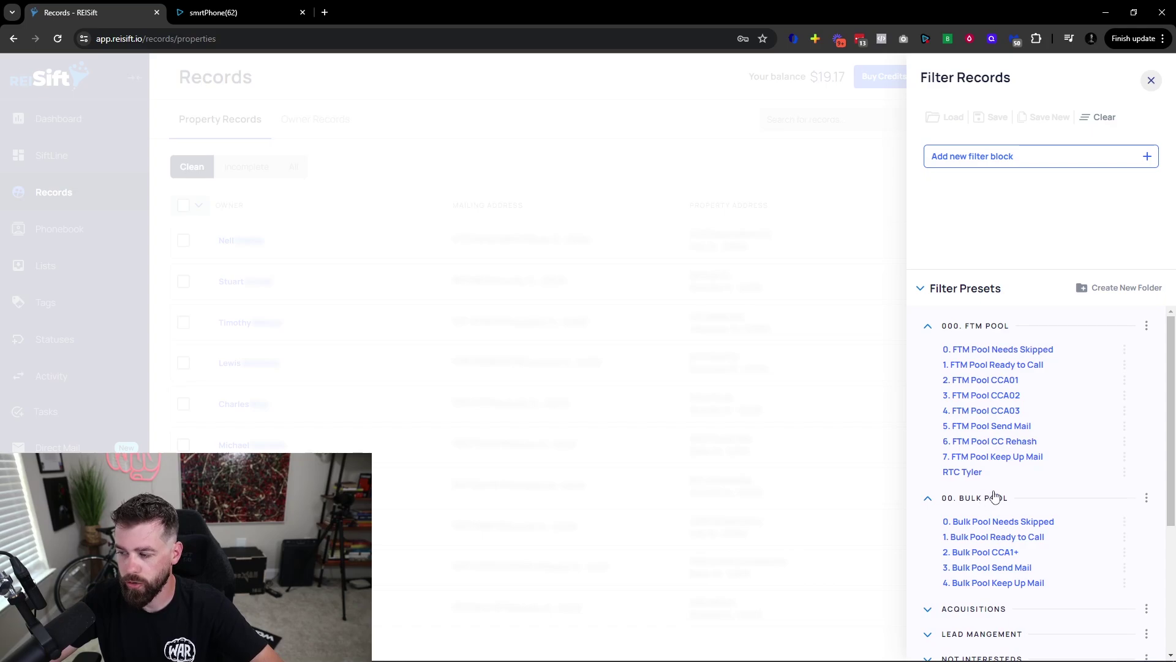
{"action": "scroll", "coordinate": [1001, 491], "scroll_direction": "down", "scroll_amount": 2}
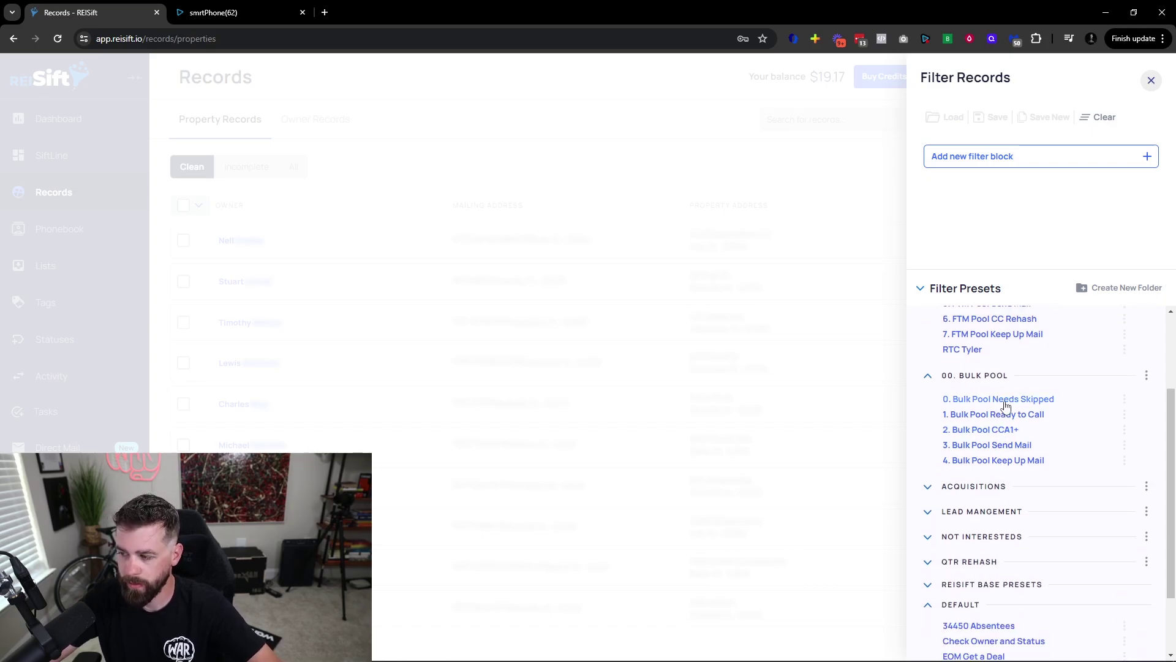
{"action": "left_click", "coordinate": [974, 375]}
{"action": "scroll", "coordinate": [992, 417], "scroll_direction": "up", "scroll_amount": 2}
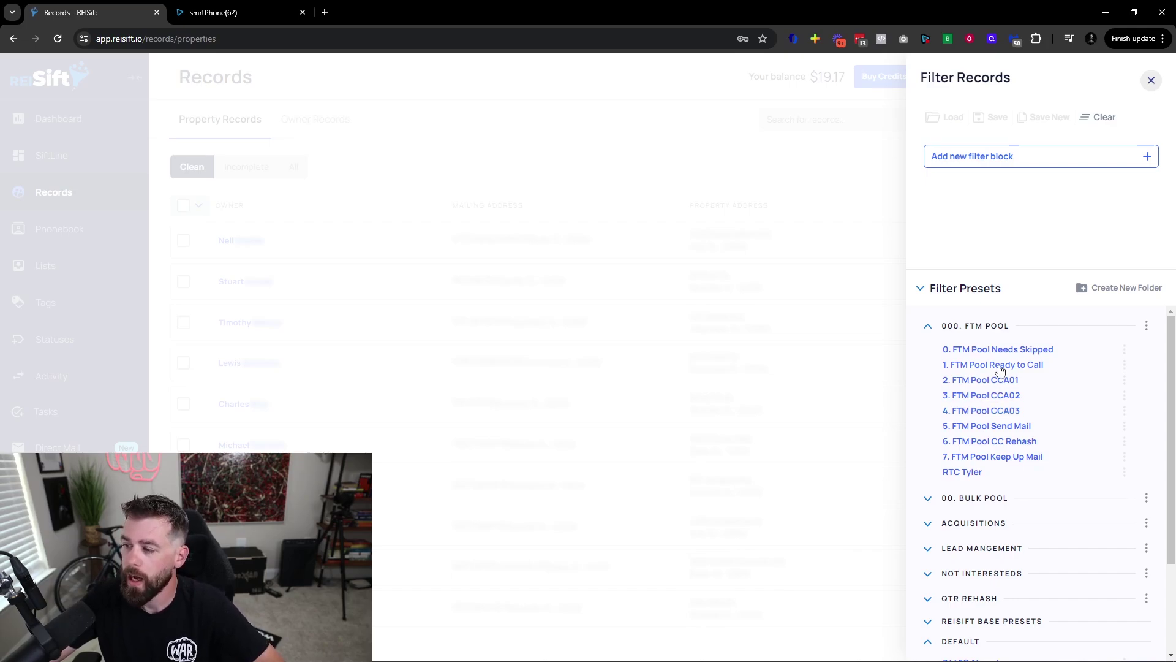
{"action": "left_click", "coordinate": [998, 366]}
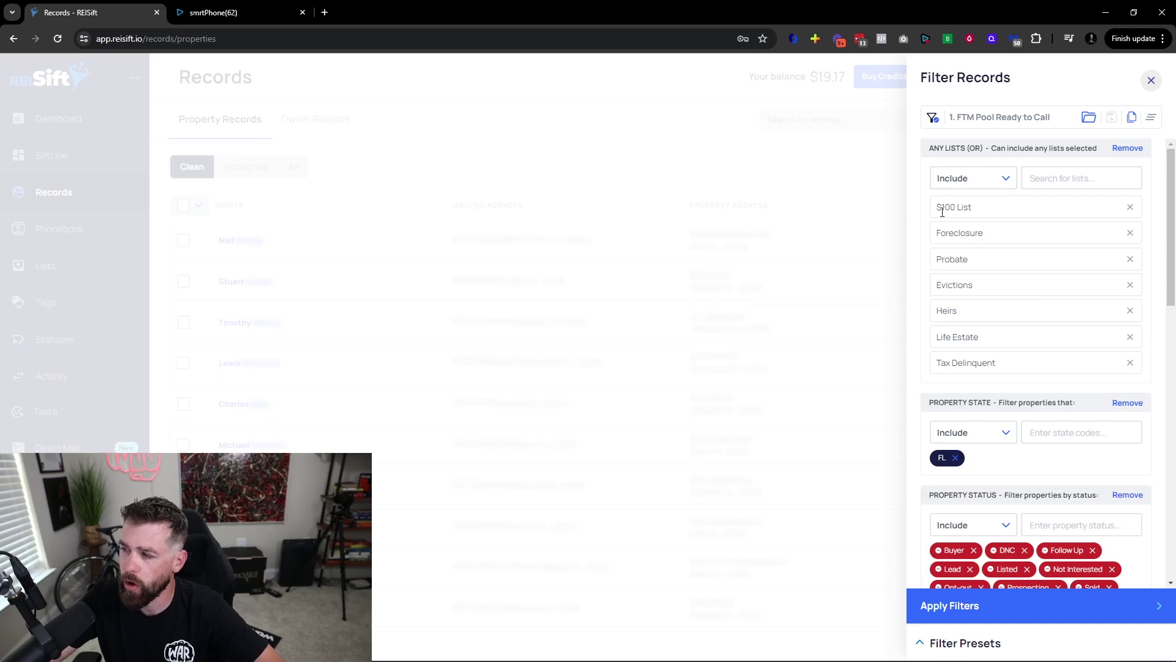
Apply the preset filters, select all 90 properties, and open Send to.
{"action": "left_click_drag", "start_coordinate": [942, 211], "coordinate": [1000, 362]}
{"action": "left_click", "coordinate": [1000, 363]}
{"action": "scroll", "coordinate": [980, 306], "scroll_direction": "down", "scroll_amount": 4}
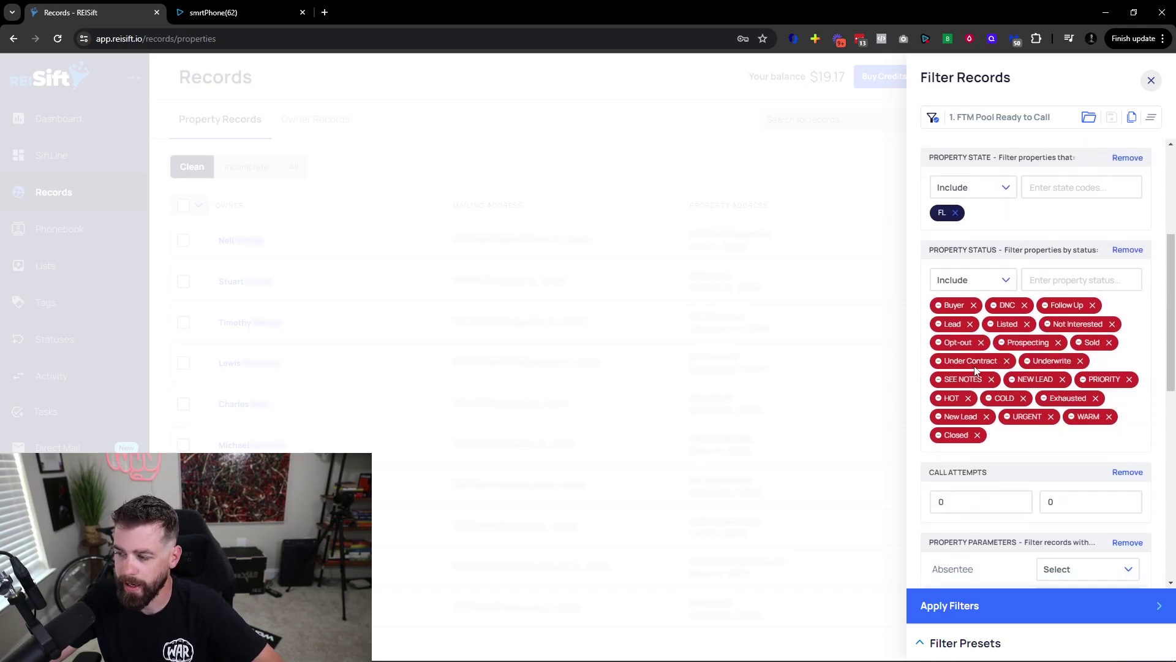
{"action": "scroll", "coordinate": [976, 371], "scroll_direction": "down", "scroll_amount": 2}
{"action": "left_click", "coordinate": [1074, 383]}
{"action": "scroll", "coordinate": [1075, 383], "scroll_direction": "down", "scroll_amount": 2}
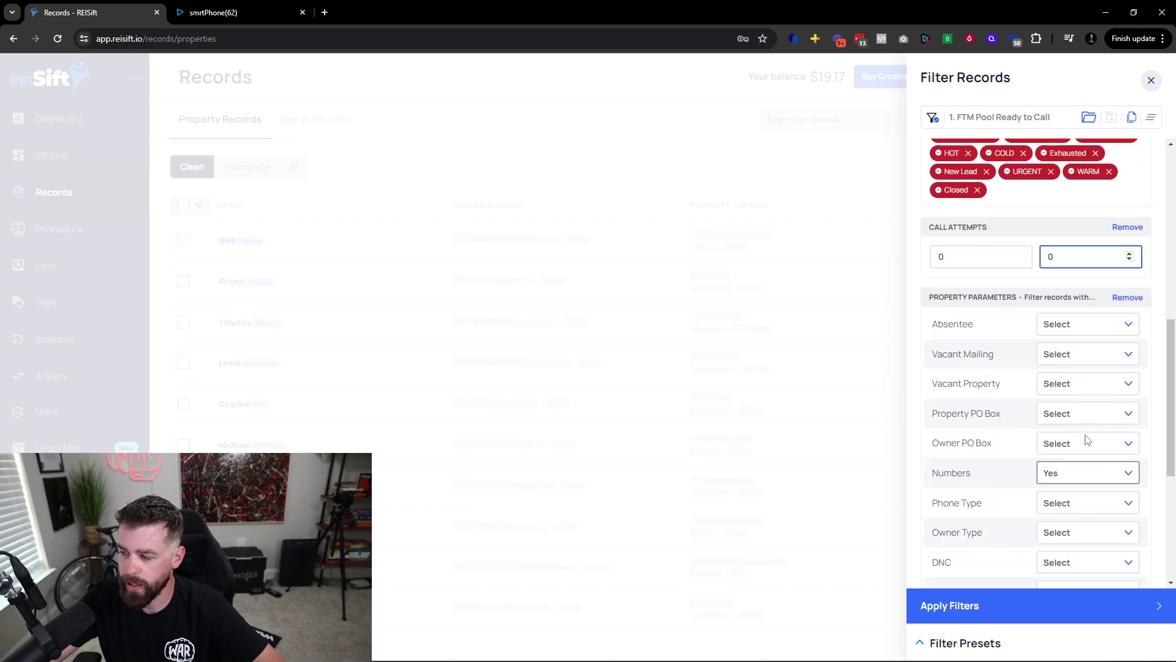
{"action": "scroll", "coordinate": [1094, 460], "scroll_direction": "down", "scroll_amount": 1}
{"action": "left_click", "coordinate": [973, 613]}
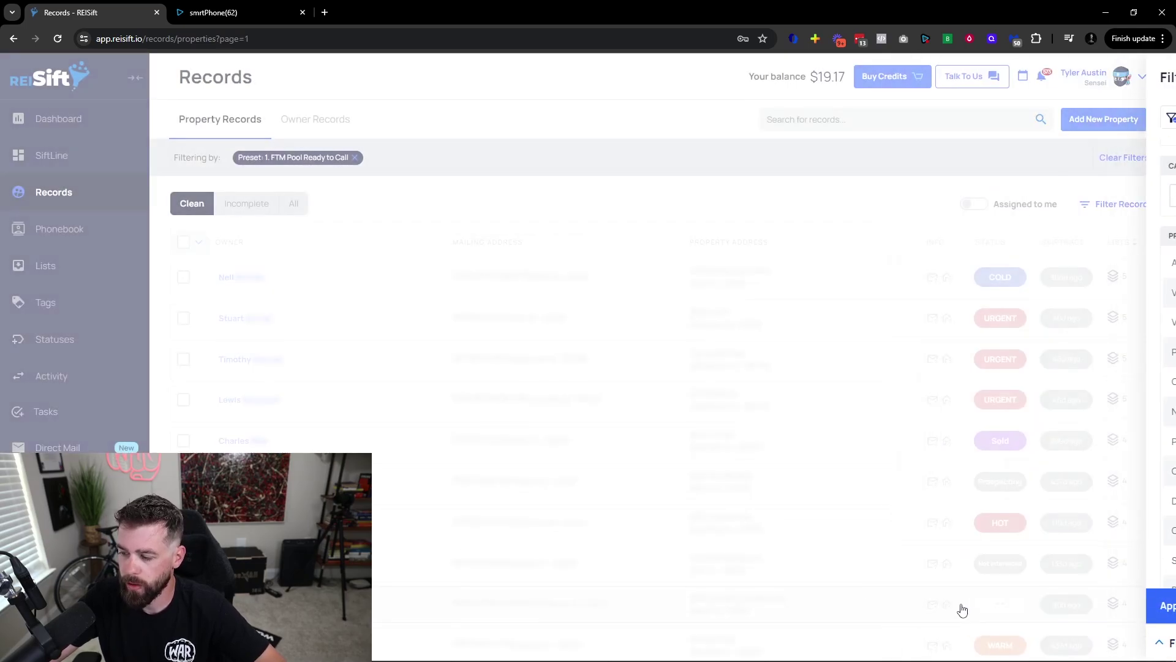
{"action": "left_click", "coordinate": [196, 242]}
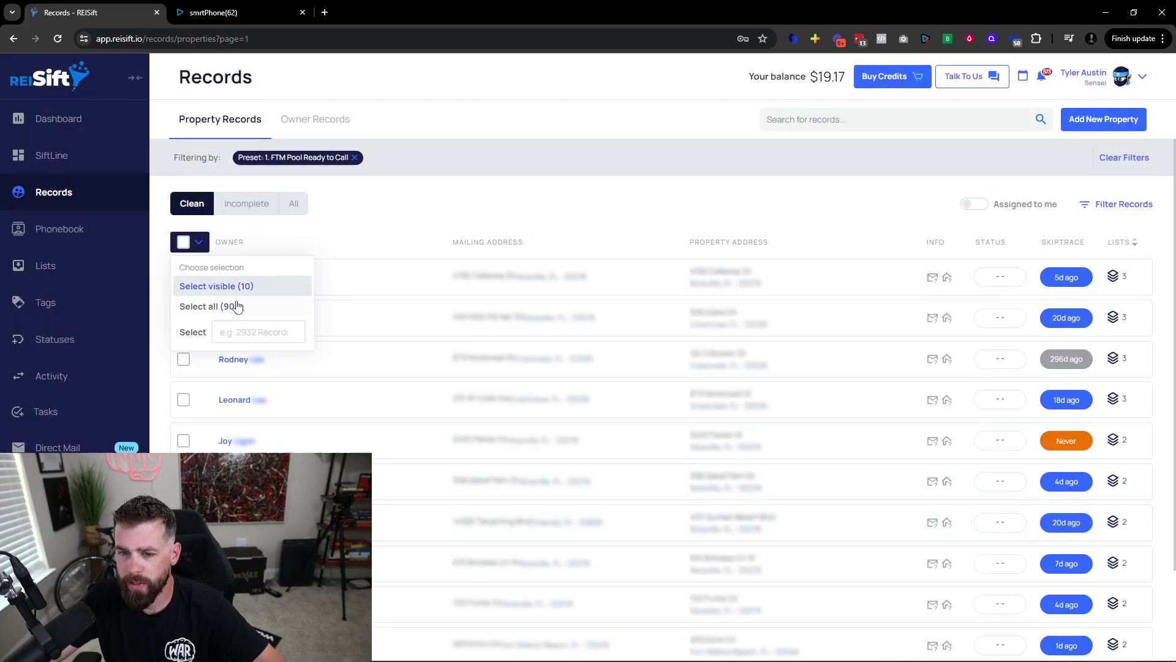
{"action": "left_click", "coordinate": [231, 309]}
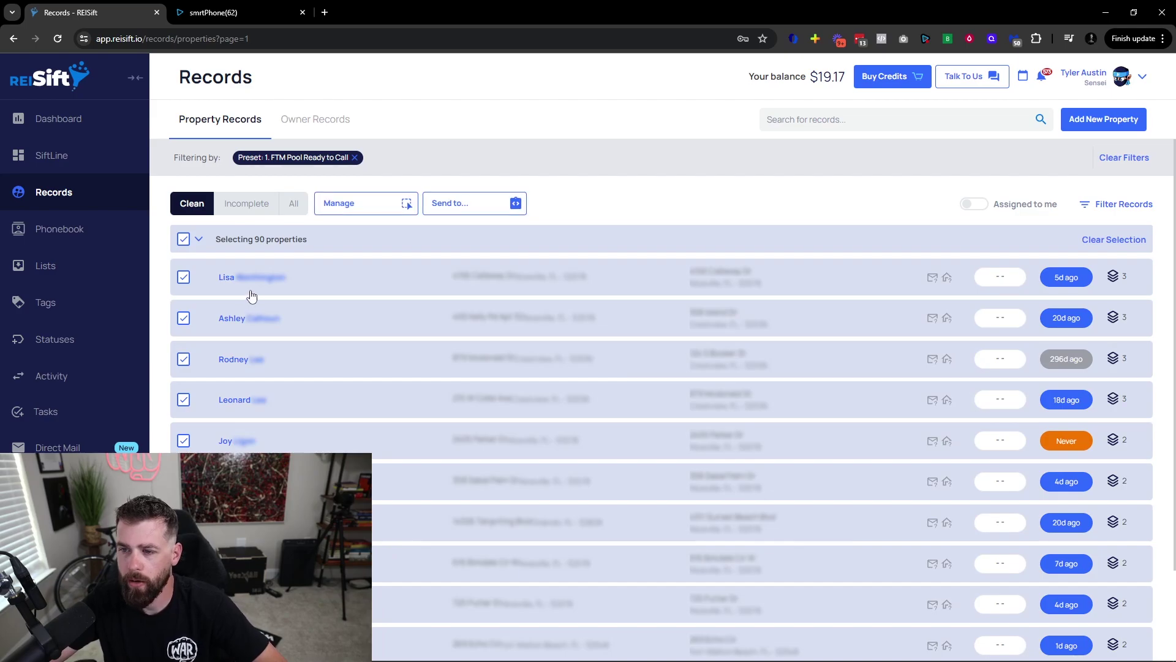
{"action": "left_click", "coordinate": [472, 208]}
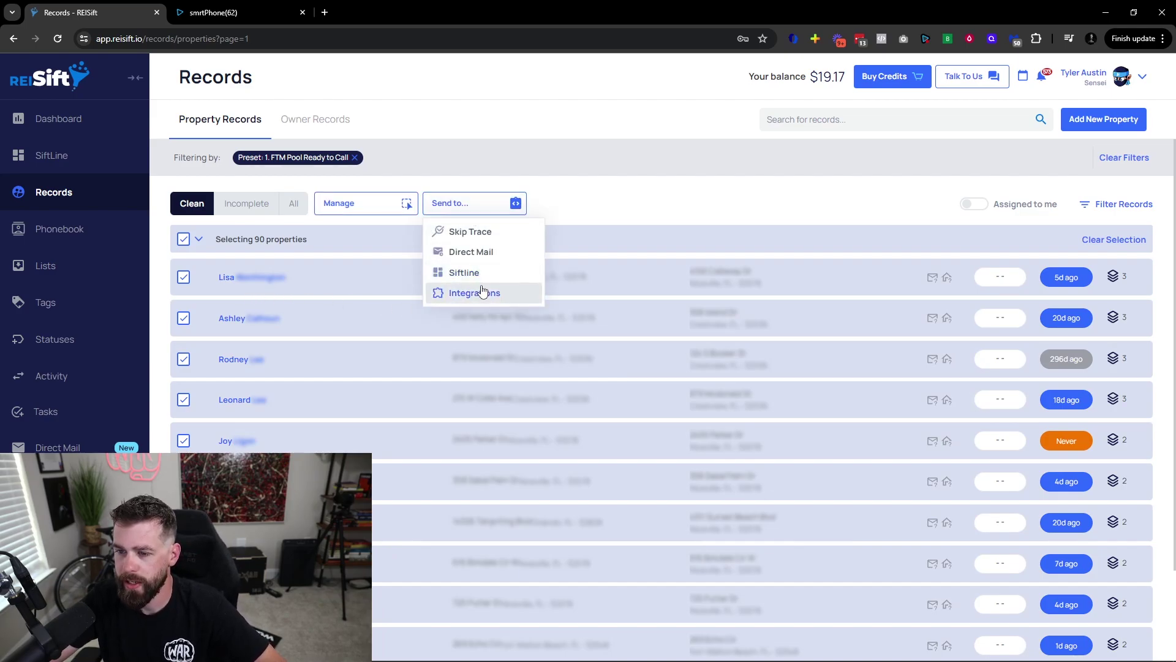
Send the selected records to smrtDialer with no-answer numbers included and campaign FTM Pool Week 7 2024.
{"action": "left_click", "coordinate": [492, 294]}
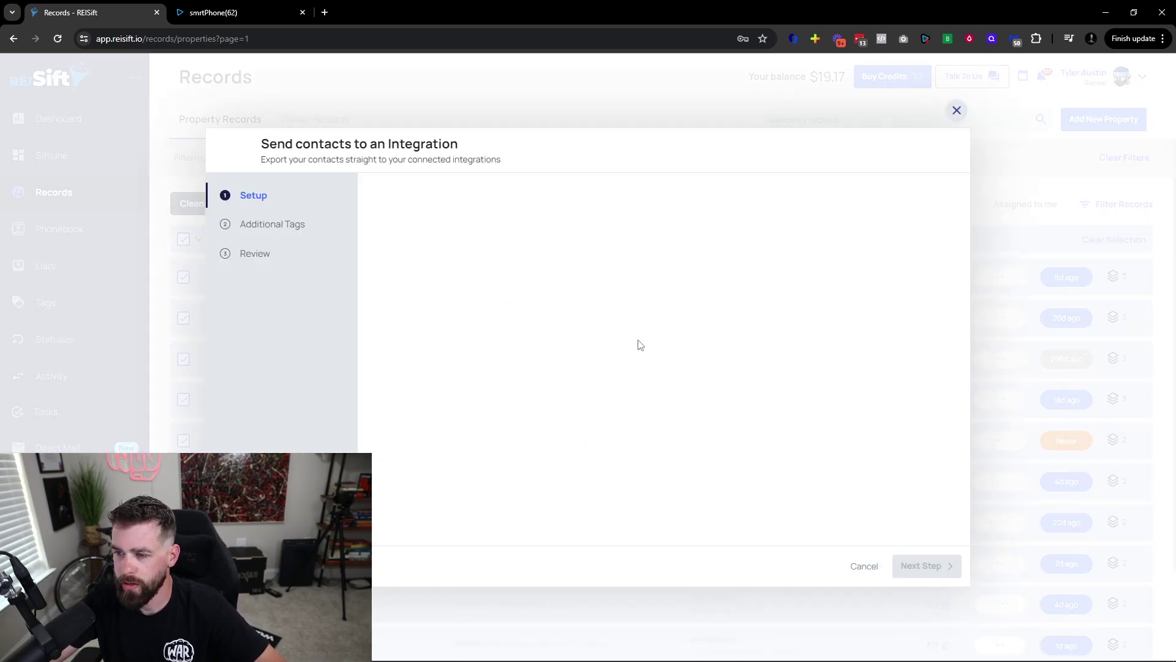
{"action": "left_click", "coordinate": [706, 228]}
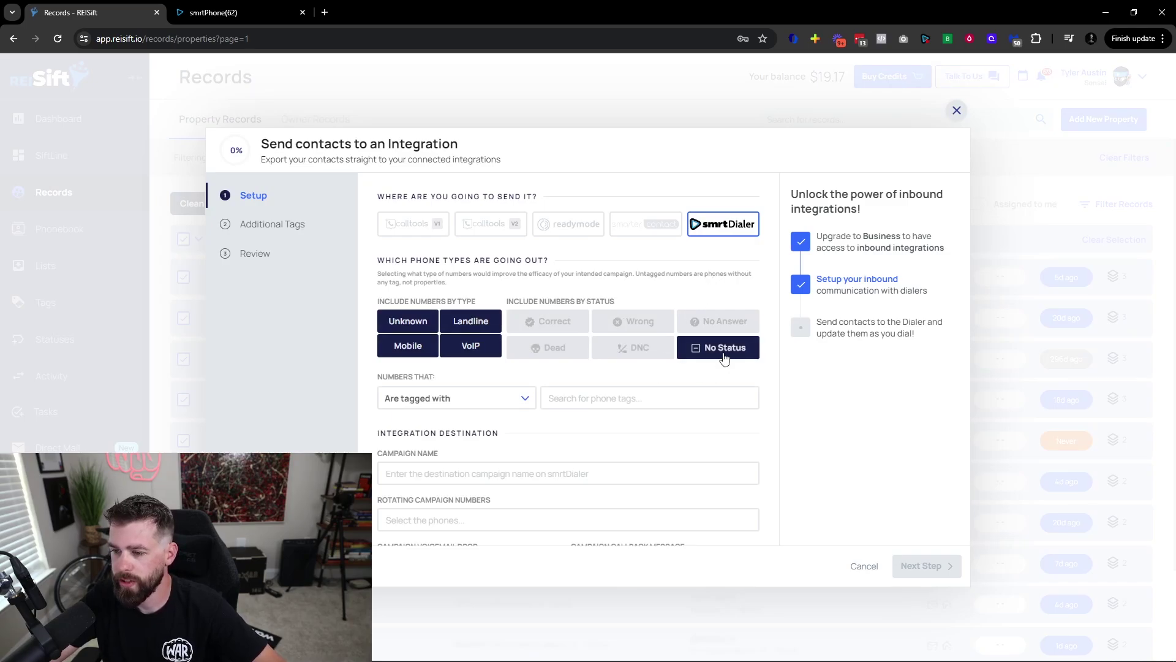
{"action": "left_click", "coordinate": [717, 330]}
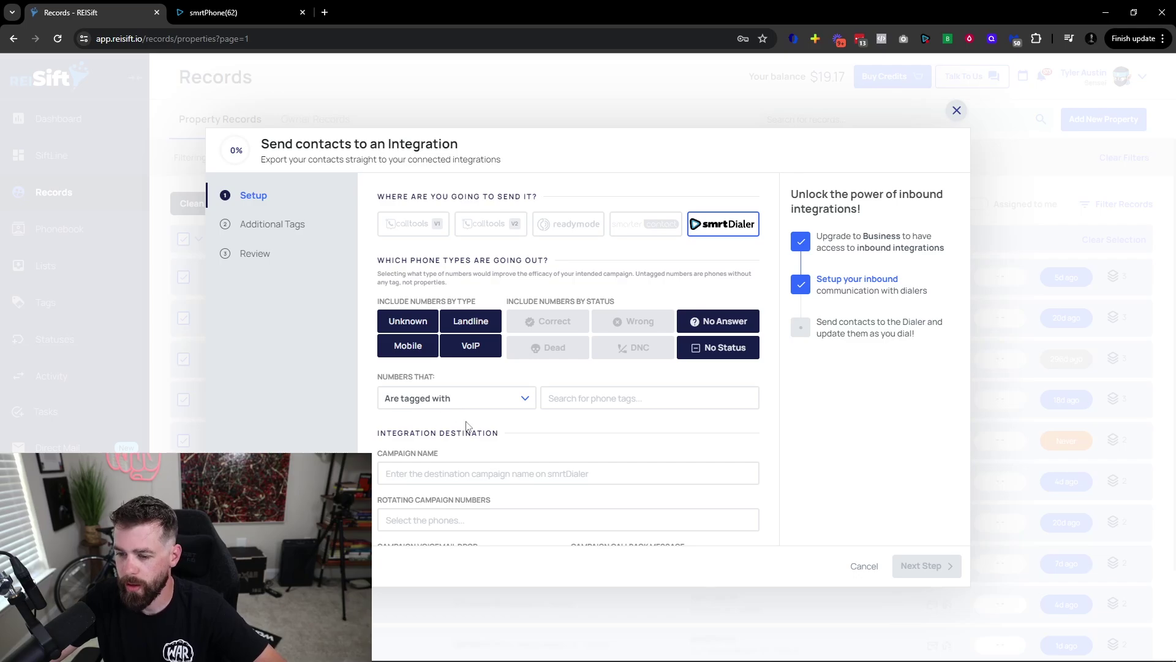
{"action": "scroll", "coordinate": [467, 425], "scroll_direction": "down", "scroll_amount": 2}
{"action": "scroll", "coordinate": [443, 415], "scroll_direction": "up", "scroll_amount": 1}
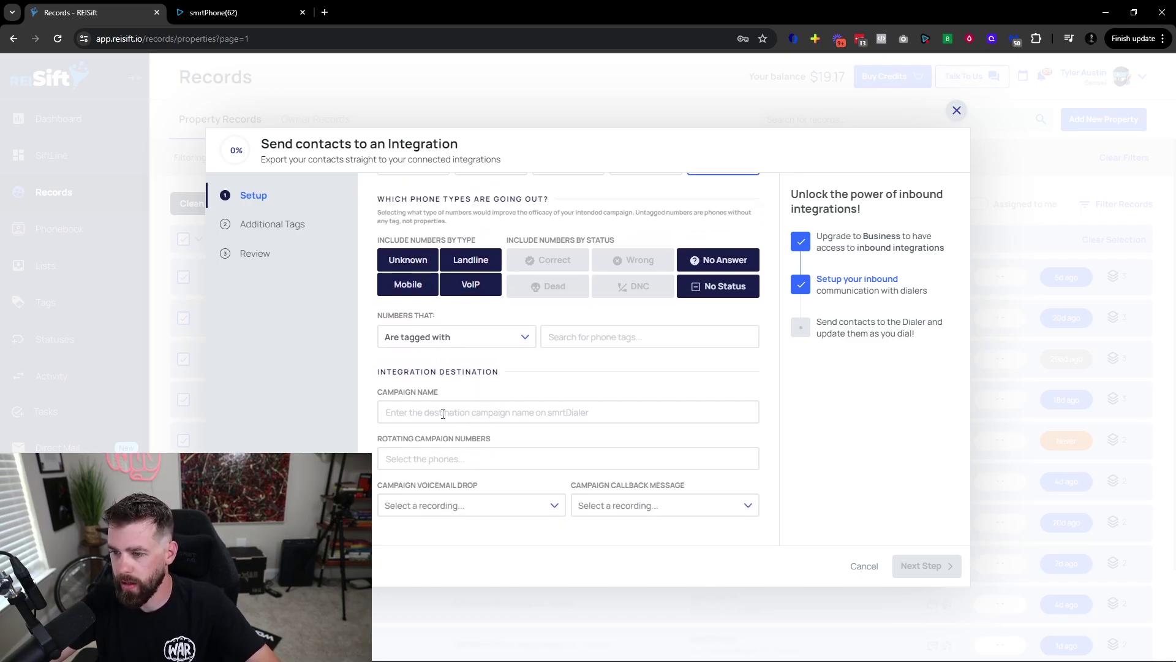
{"action": "left_click", "coordinate": [450, 415]}
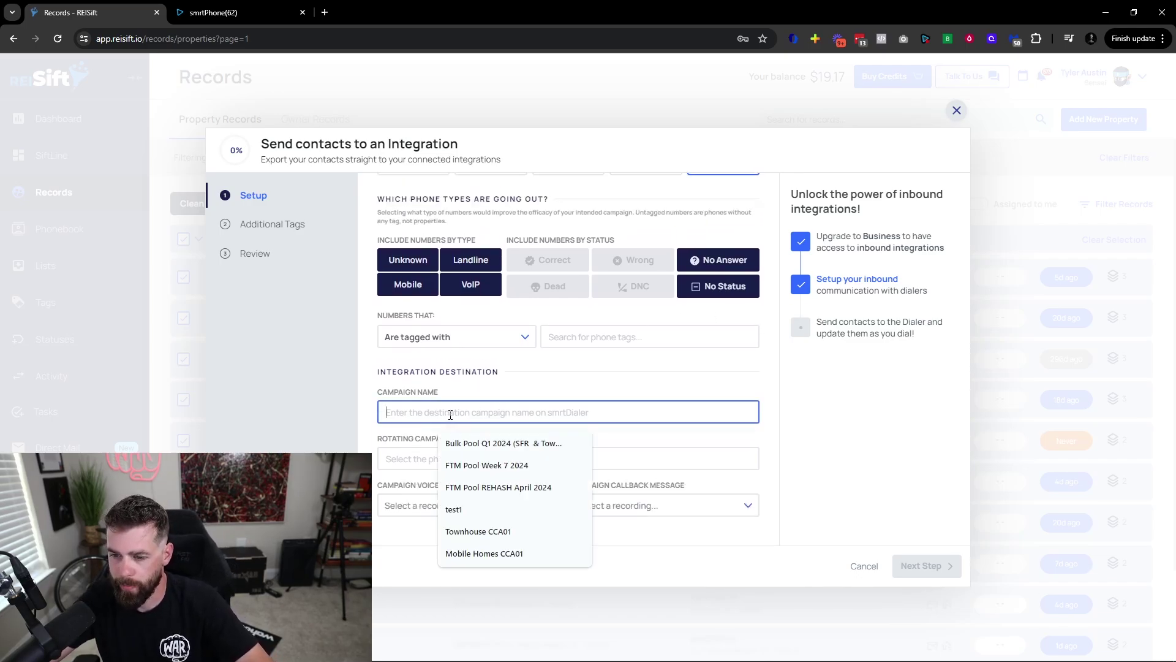
{"action": "key", "text": "Down"}
{"action": "key", "text": "Down"}
{"action": "key", "text": "Return"}
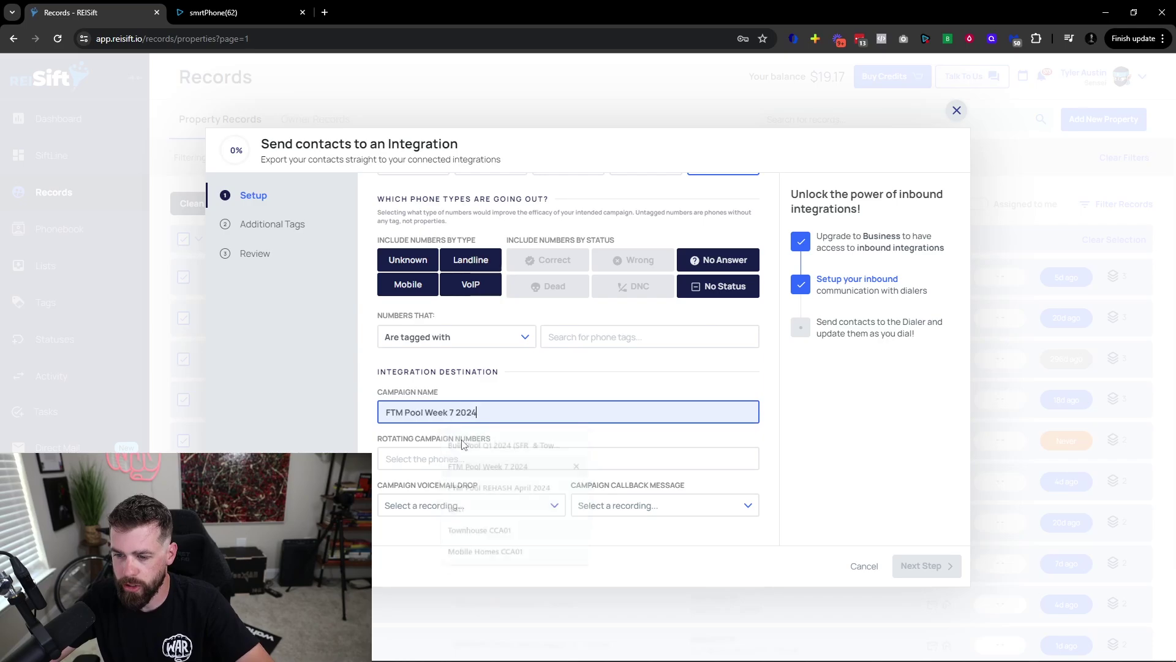
Google 'what week of the year is it' in a new browser tab.
{"action": "left_click", "coordinate": [322, 11]}
{"action": "type", "text": "what wek of the"}
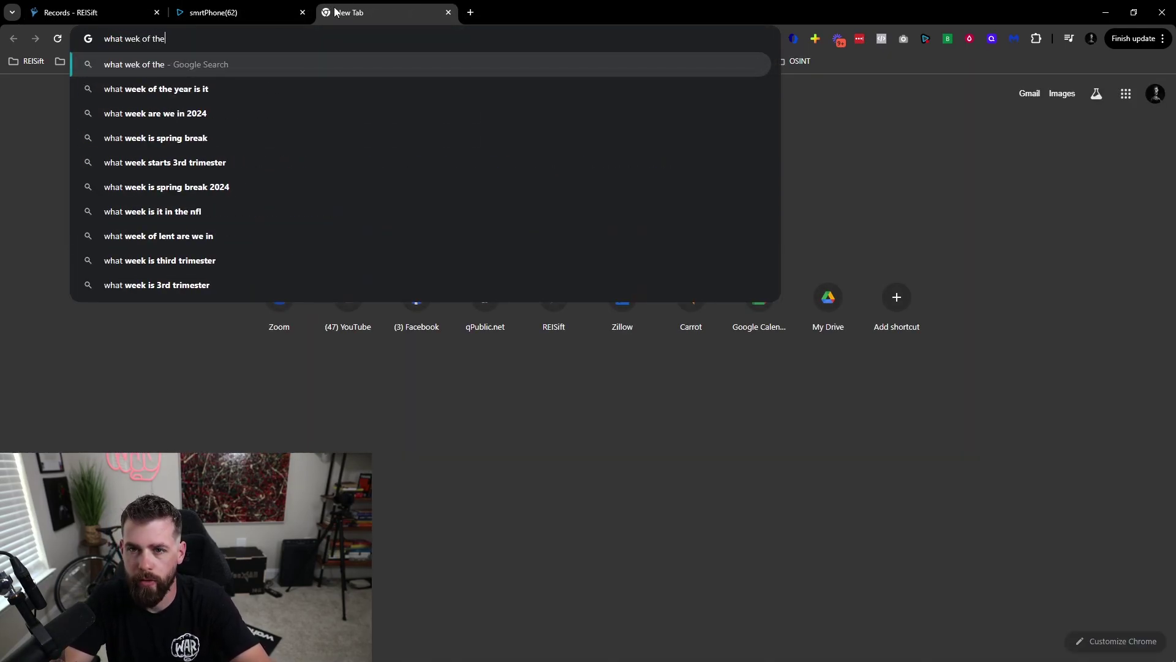
{"action": "key", "text": "Down"}
{"action": "key", "text": "Return"}
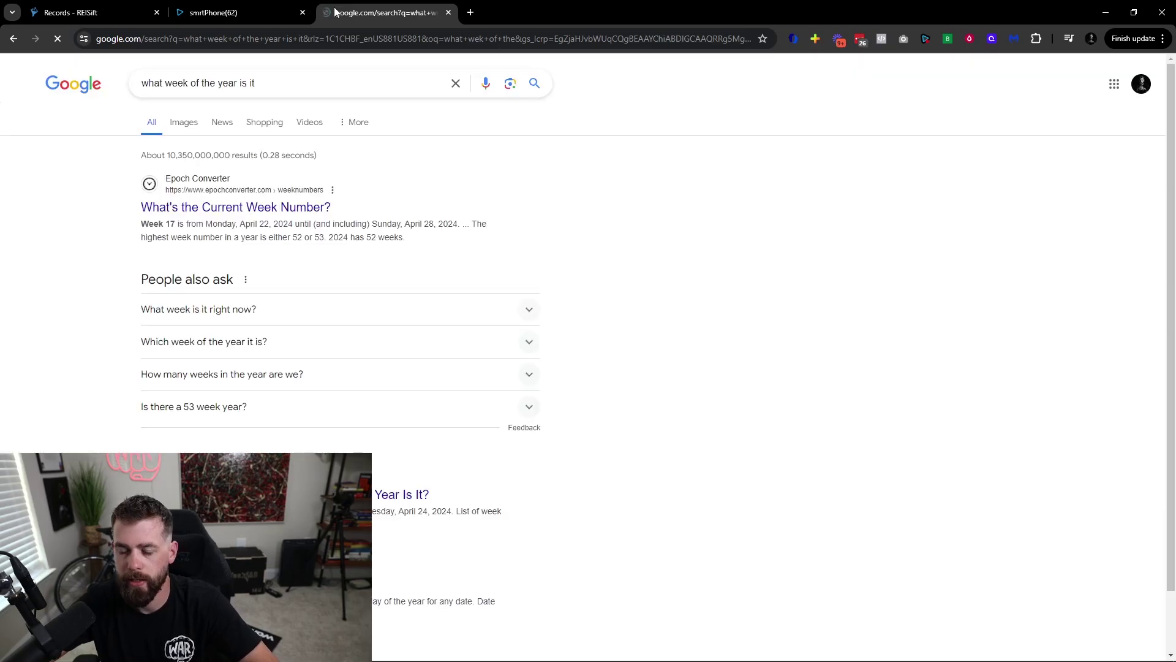
Check the current week number and change the campaign name to FTM Pool Week 17 2024.
{"action": "left_click", "coordinate": [368, 316]}
{"action": "key", "text": "ctrl+1"}
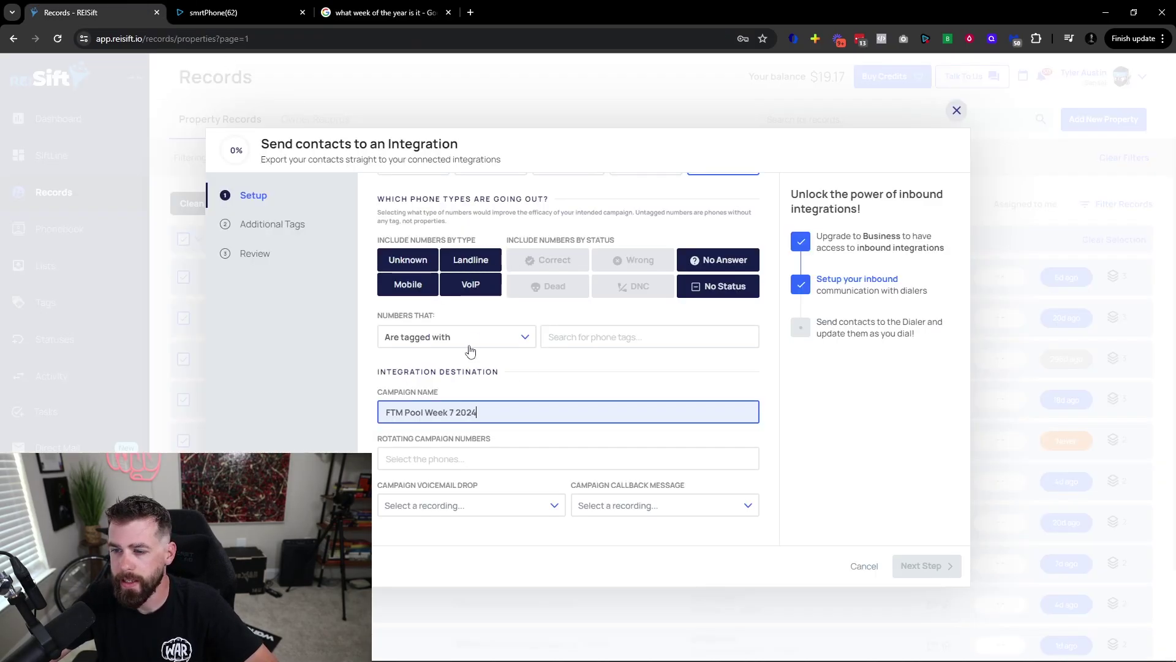
{"action": "type", "text": "1"}
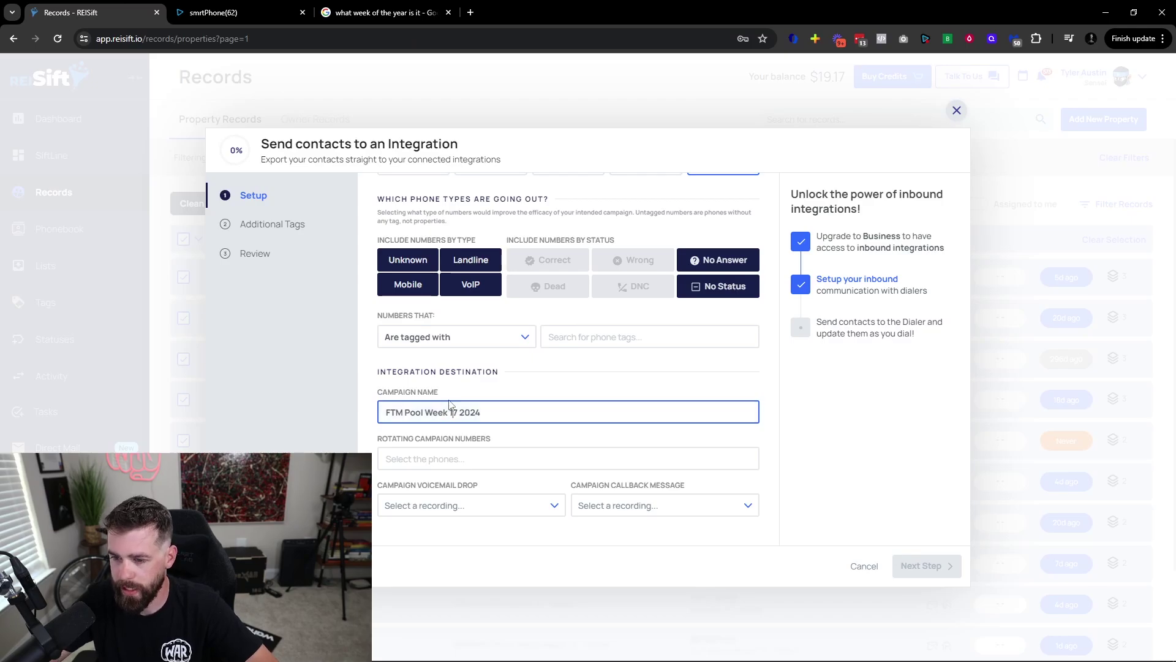
{"action": "double_click", "coordinate": [497, 412]}
Add a rotating number, a voicemail drop, and Connection is Bad Callback Message.mp3 as callback.
{"action": "left_click", "coordinate": [455, 457]}
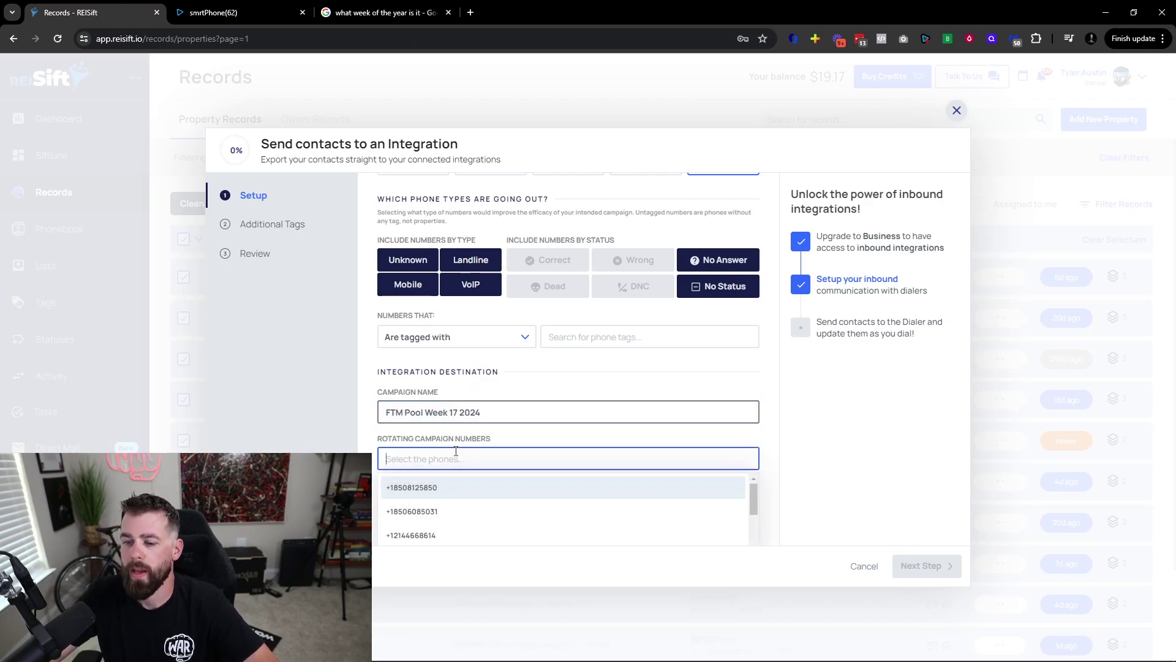
{"action": "left_click", "coordinate": [423, 487]}
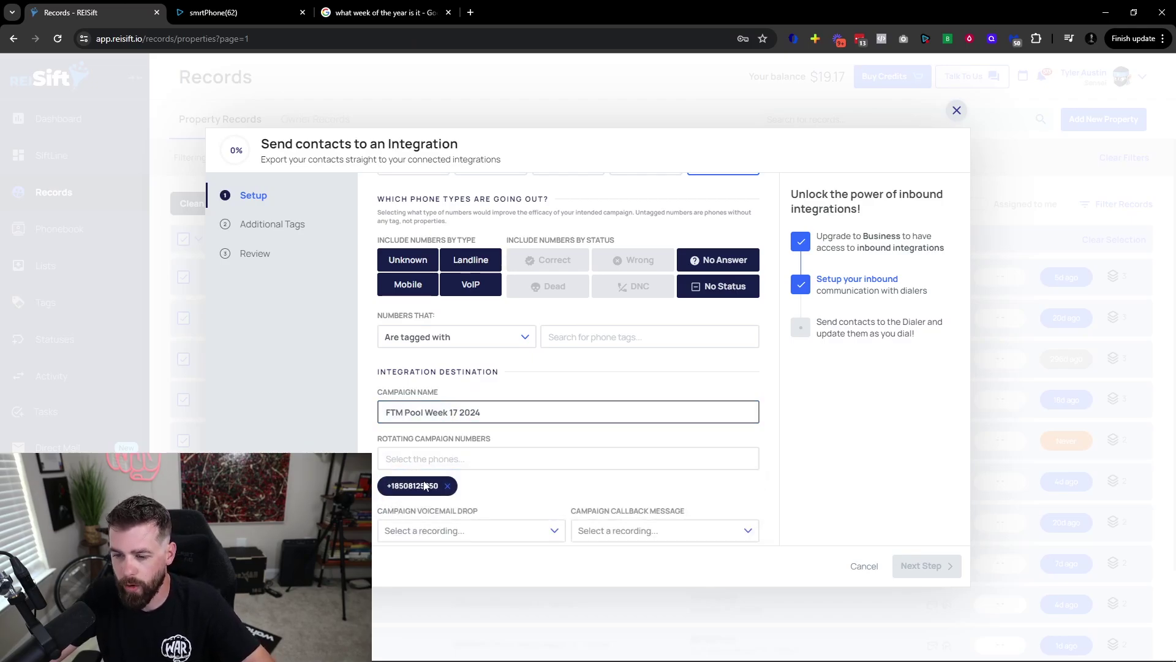
{"action": "scroll", "coordinate": [422, 466], "scroll_direction": "down", "scroll_amount": 1}
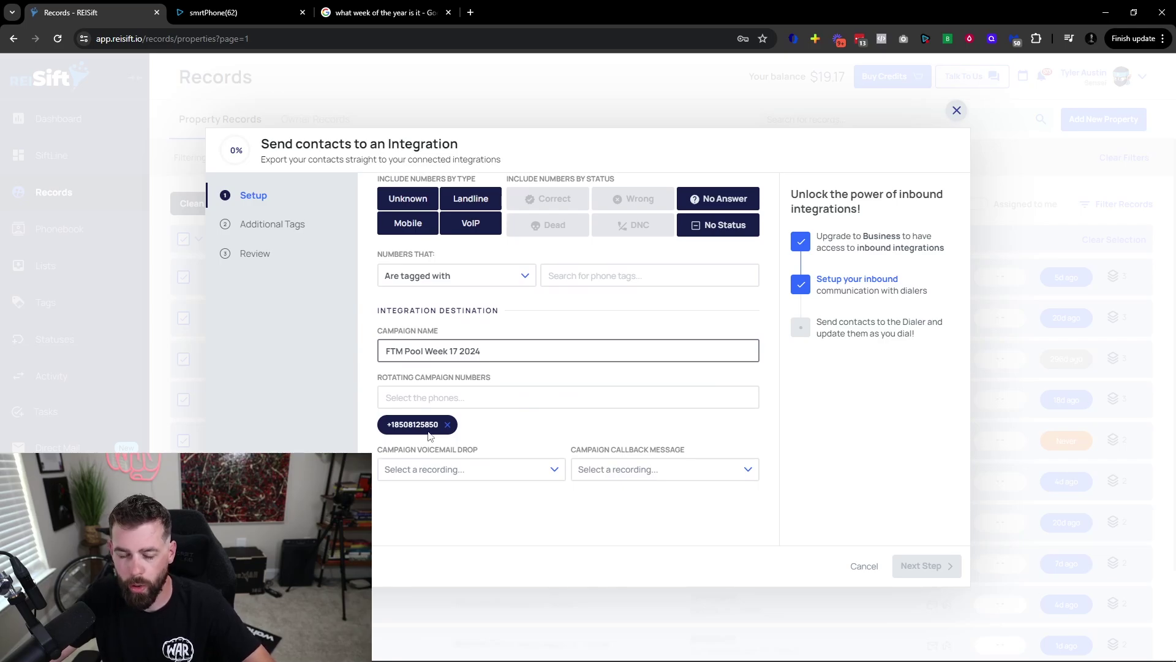
{"action": "left_click", "coordinate": [456, 470]}
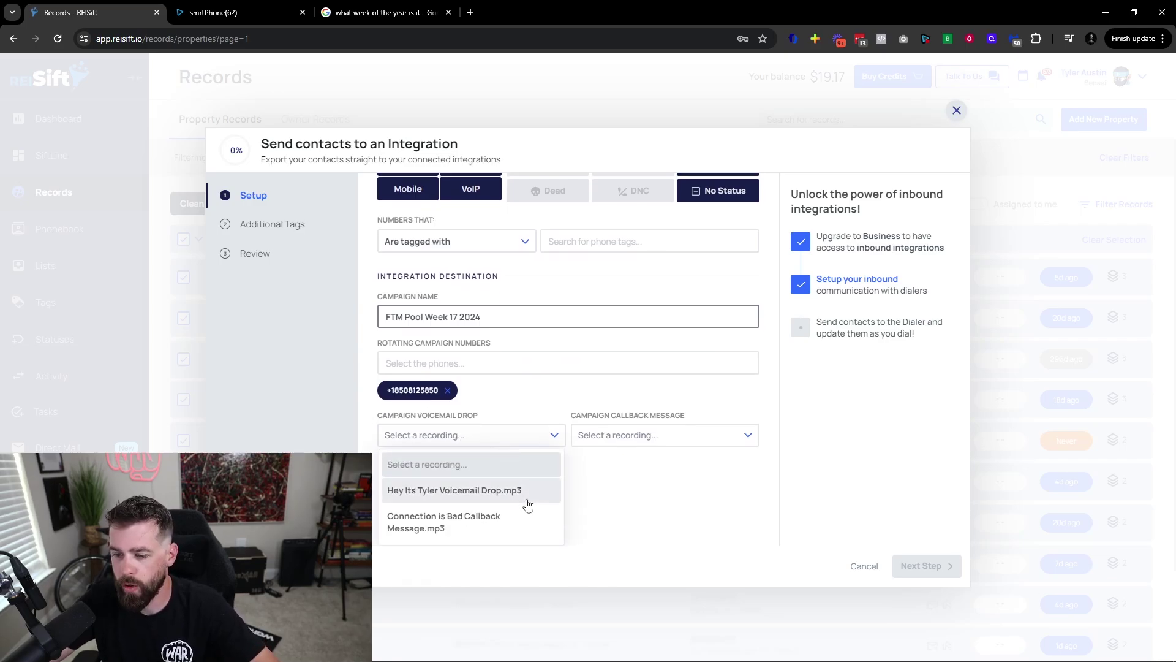
{"action": "left_click", "coordinate": [438, 492]}
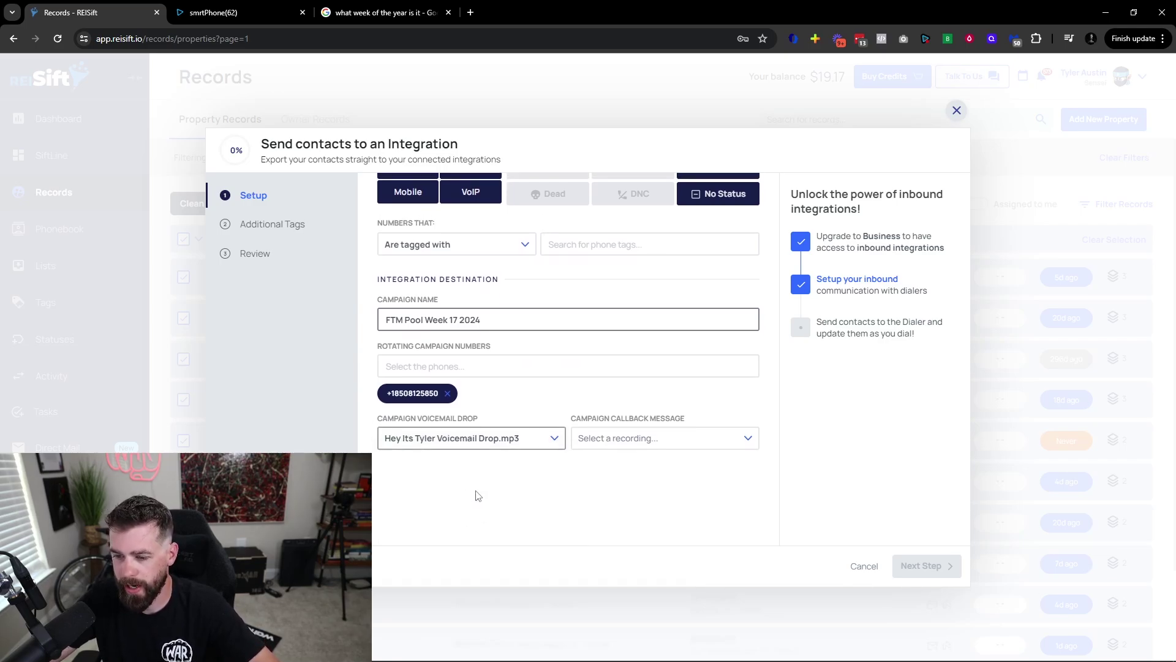
{"action": "left_click", "coordinate": [628, 442]}
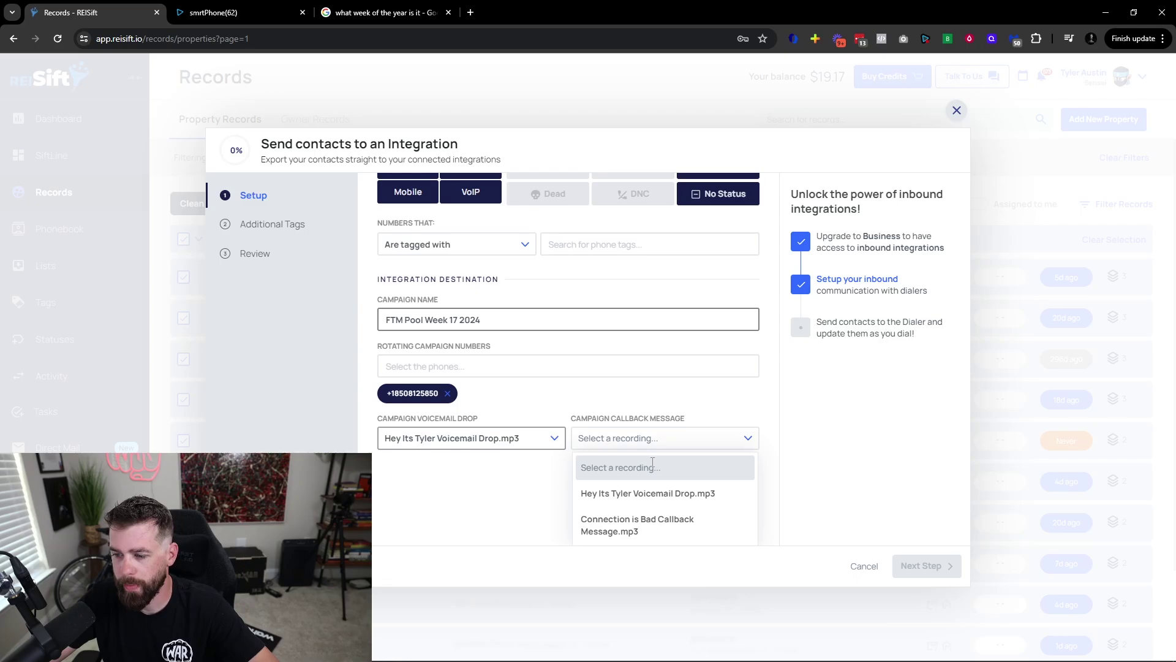
{"action": "left_click", "coordinate": [646, 527]}
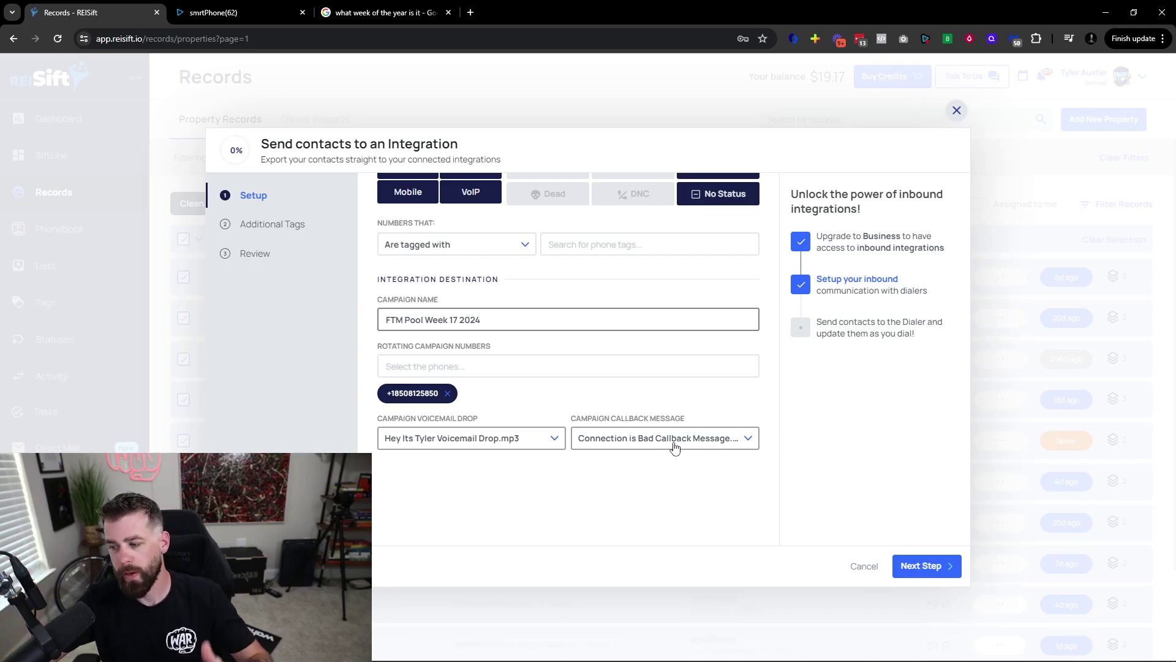
Continue past additional tags, review the batch, and send the 90 contacts to smrtDialer.
{"action": "left_click", "coordinate": [920, 566]}
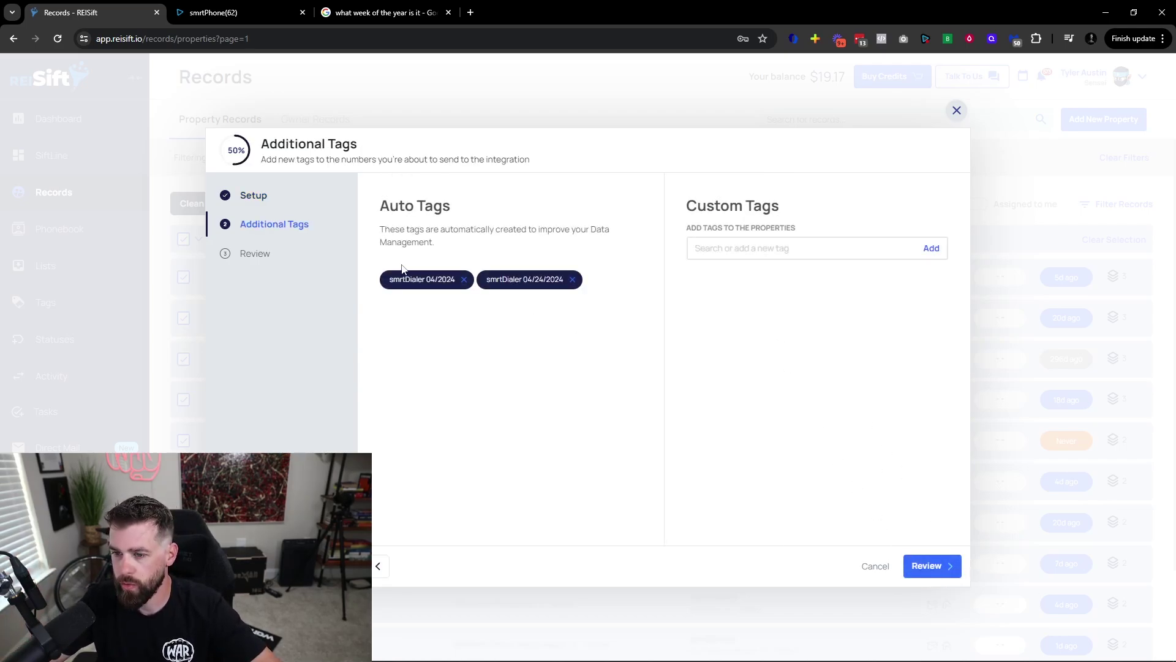
{"action": "left_click_drag", "start_coordinate": [401, 281], "coordinate": [423, 287]}
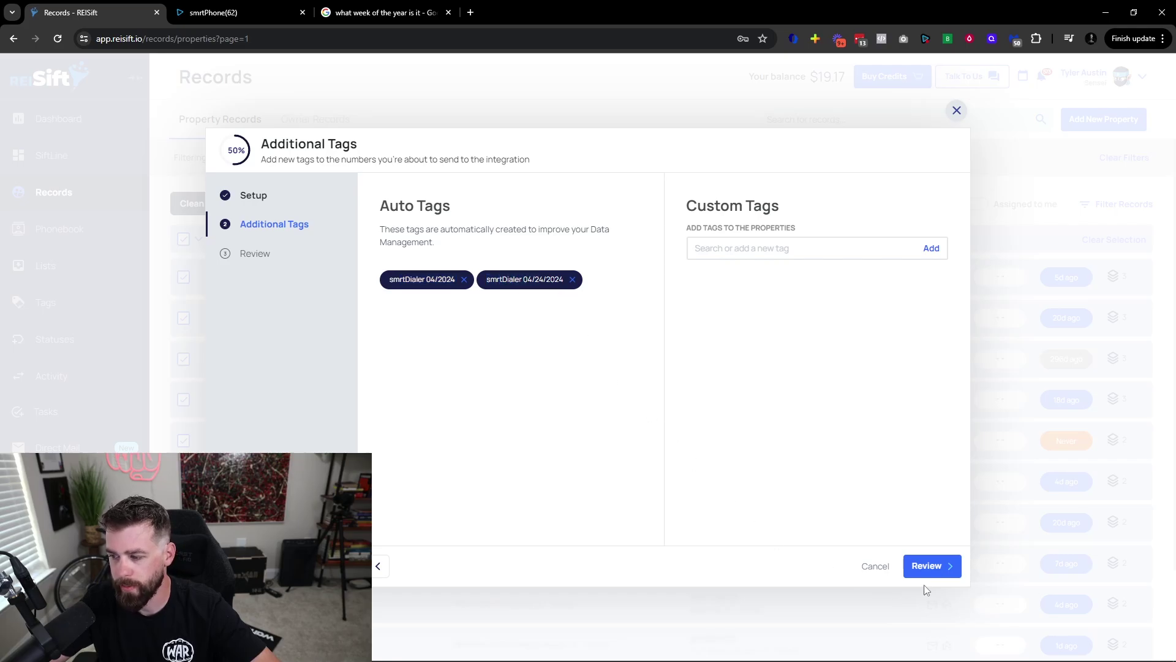
{"action": "left_click", "coordinate": [930, 568]}
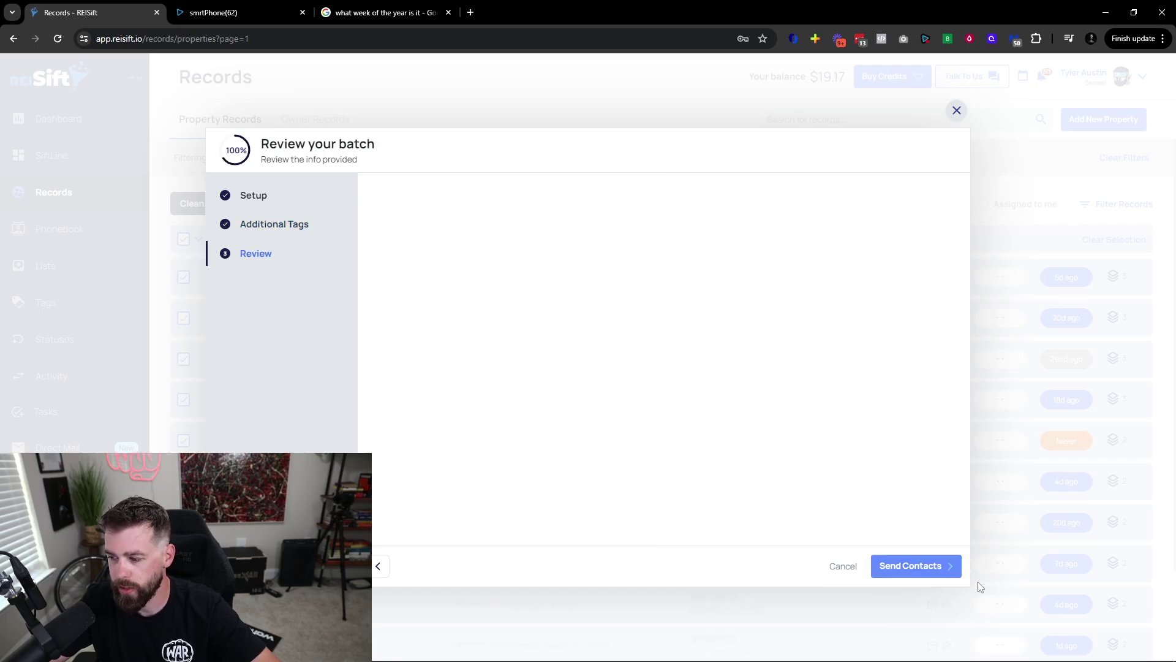
{"action": "left_click", "coordinate": [931, 568]}
Set up a bulk Update Attempts adding 1 call attempt to the 90 records.
{"action": "left_click", "coordinate": [957, 111]}
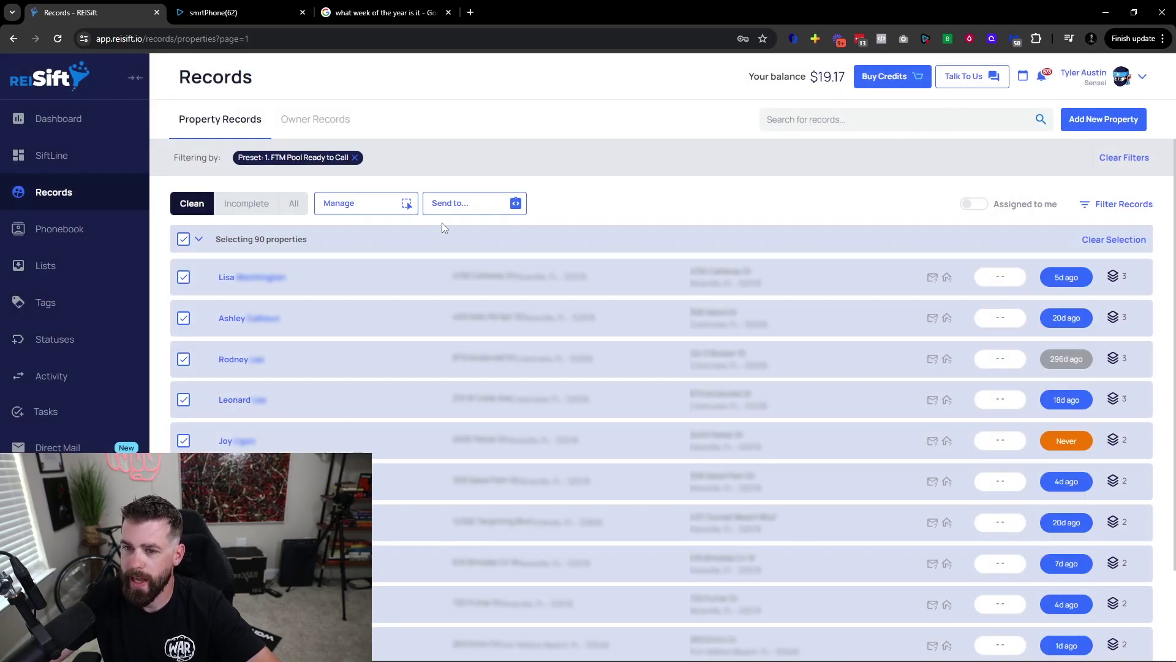
{"action": "left_click", "coordinate": [362, 207]}
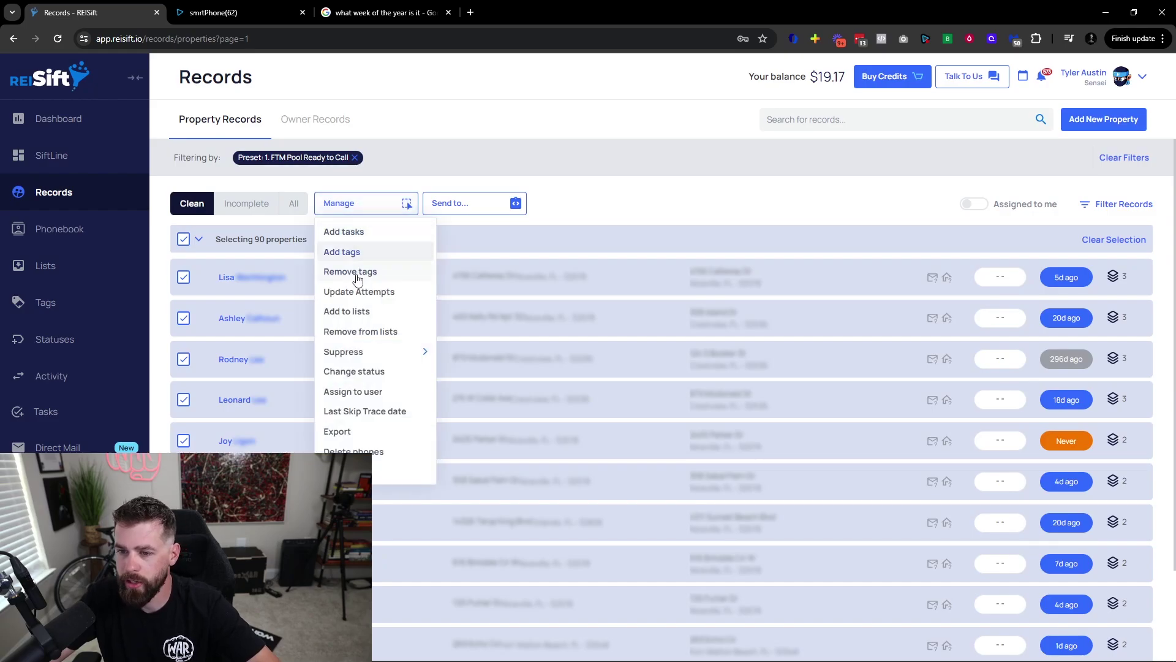
{"action": "left_click", "coordinate": [359, 292]}
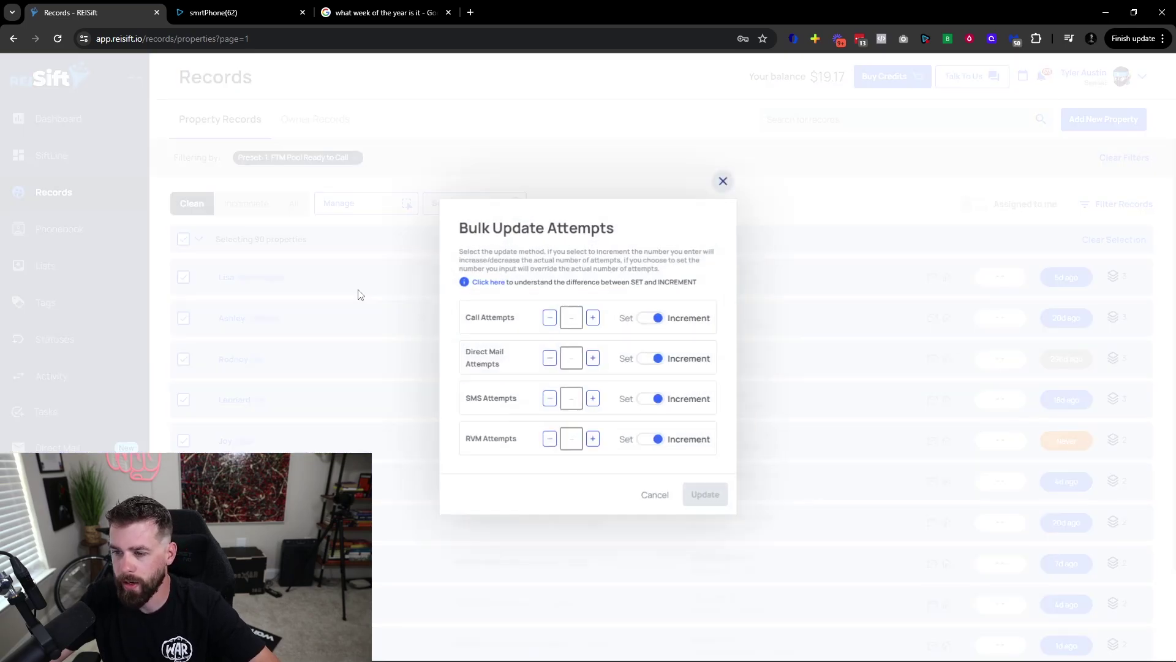
{"action": "left_click", "coordinate": [592, 320]}
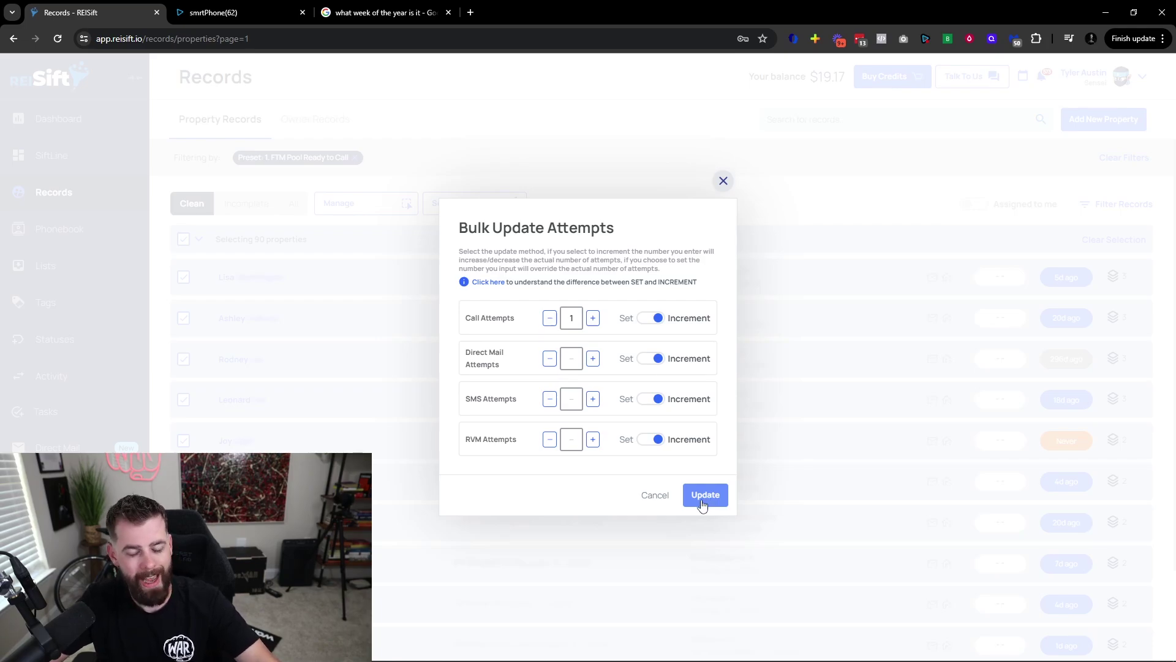
{"action": "left_click", "coordinate": [706, 503]}
Confirm the update by entering UPDATE RECORDS, then close the confirmation dialog.
{"action": "left_click_drag", "start_coordinate": [592, 445], "coordinate": [524, 445]}
{"action": "key", "text": "ctrl+c"}
{"action": "left_click", "coordinate": [525, 454]}
{"action": "key", "text": "ctrl+v"}
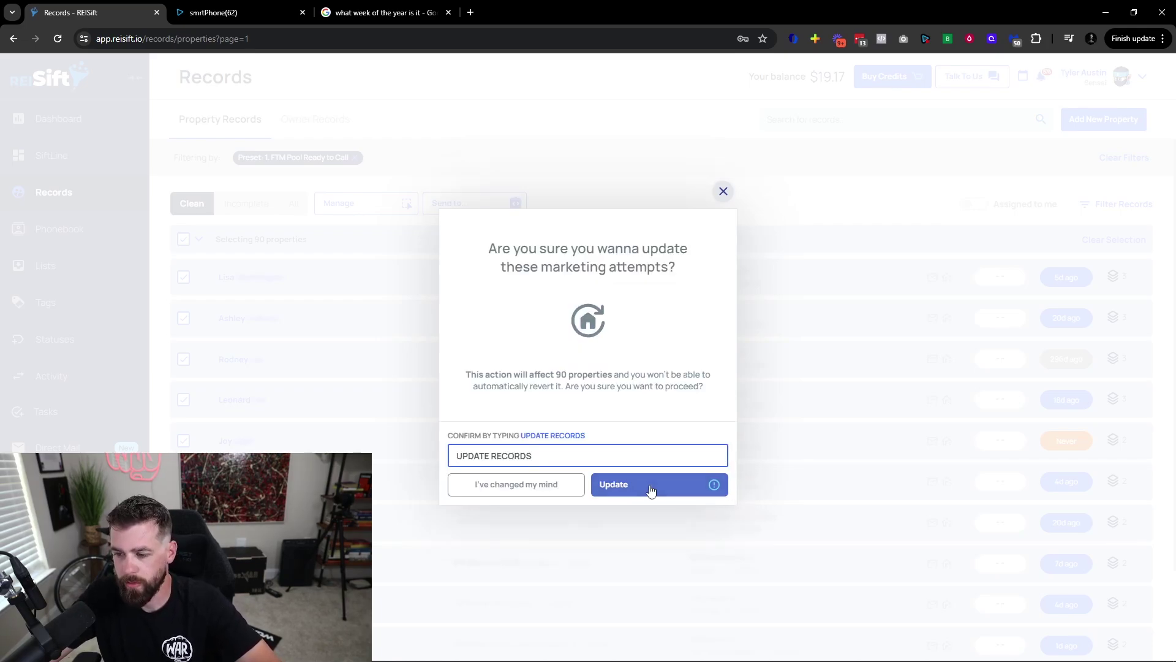
{"action": "left_click", "coordinate": [649, 484]}
{"action": "left_click", "coordinate": [723, 192]}
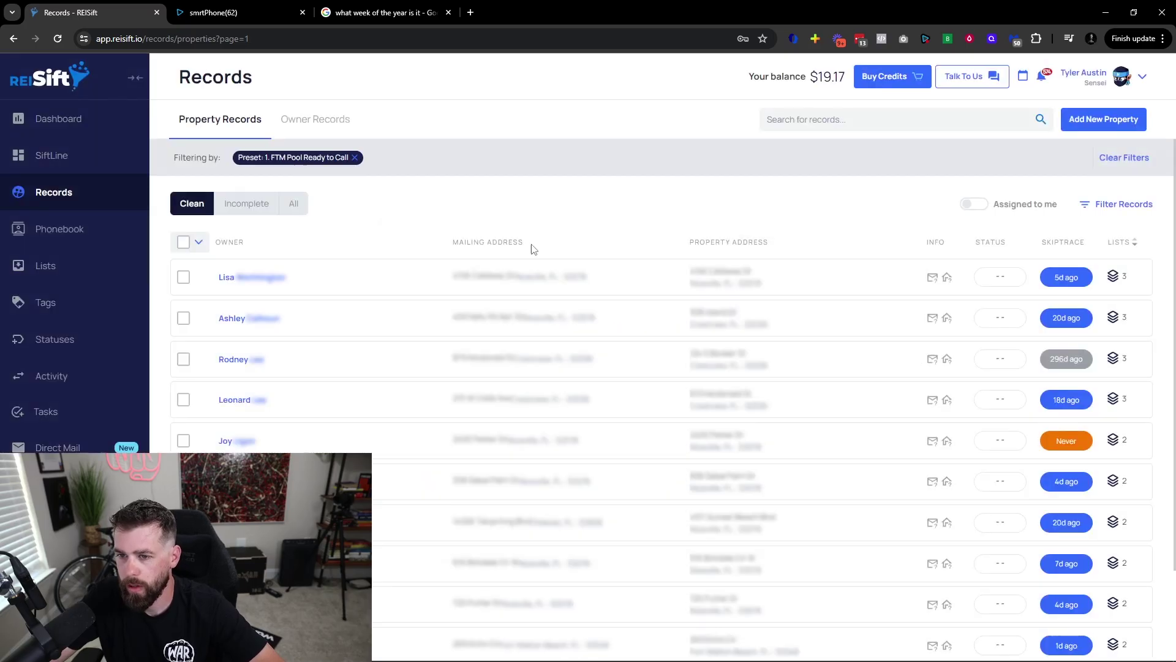
Return to the clean records view, now empty, and open its filters.
{"action": "left_click", "coordinate": [294, 203]}
{"action": "left_click", "coordinate": [192, 203]}
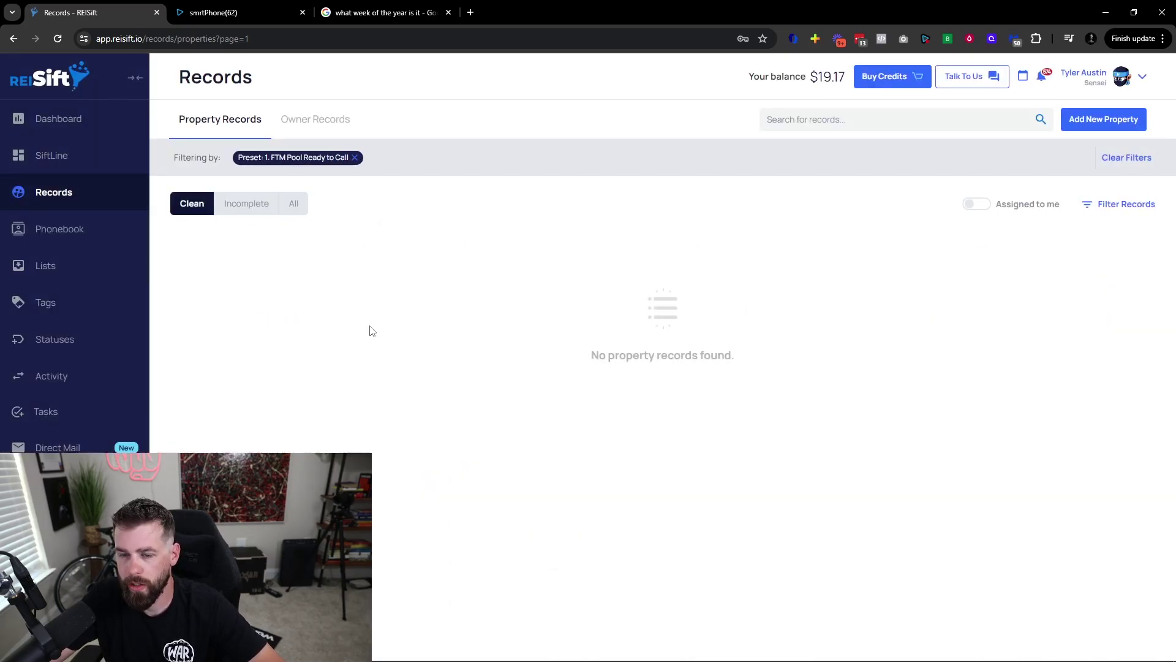
{"action": "left_click_drag", "start_coordinate": [370, 328], "coordinate": [833, 360]}
{"action": "left_click", "coordinate": [1044, 308]}
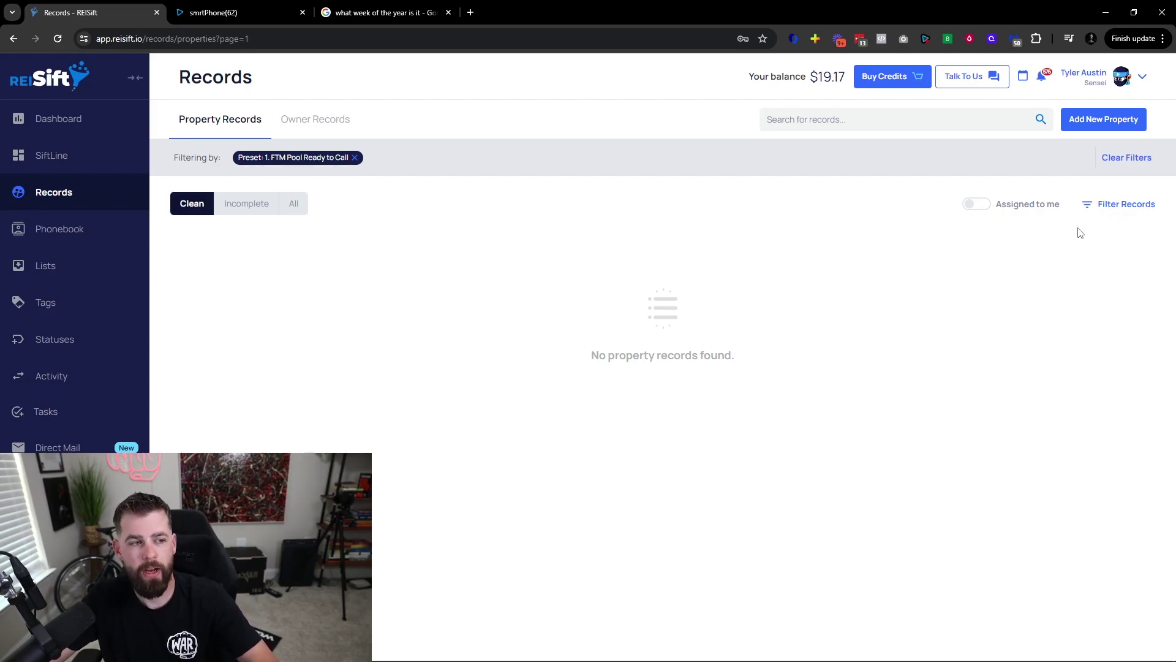
Load and apply the 2. FTM Pool CCA01 preset from the 000. FTM POOL folder.
{"action": "left_click", "coordinate": [1110, 203]}
{"action": "scroll", "coordinate": [991, 291], "scroll_direction": "down", "scroll_amount": 6}
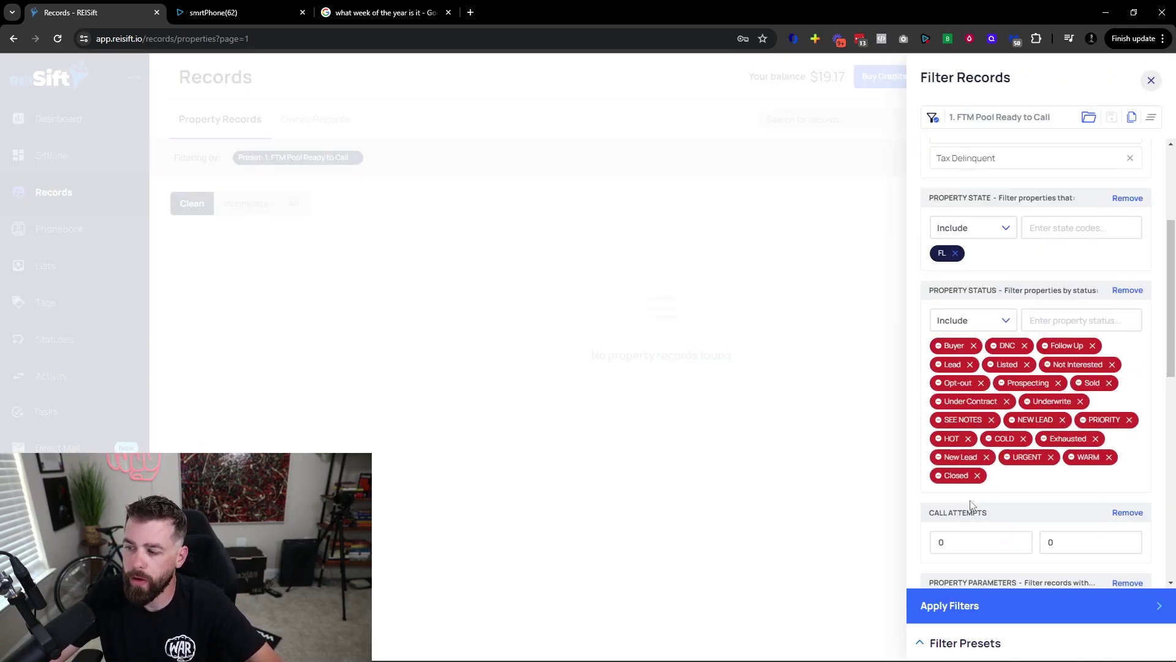
{"action": "left_click", "coordinate": [940, 256]}
{"action": "left_click", "coordinate": [1044, 256]}
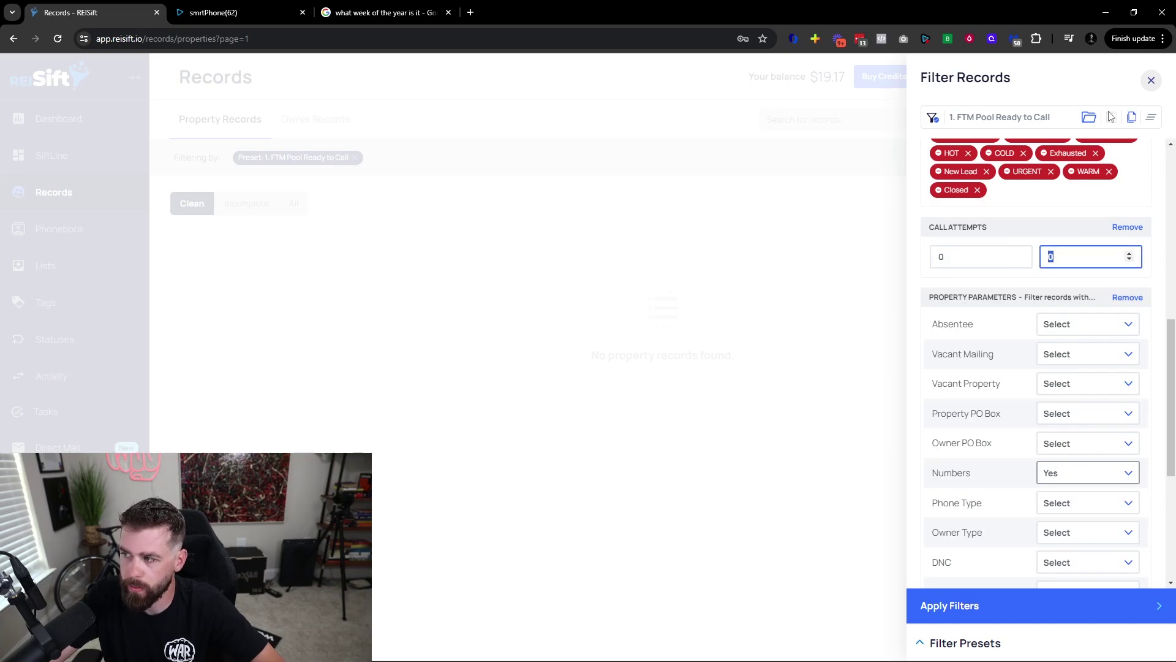
{"action": "left_click", "coordinate": [1088, 117]}
{"action": "left_click", "coordinate": [994, 325]}
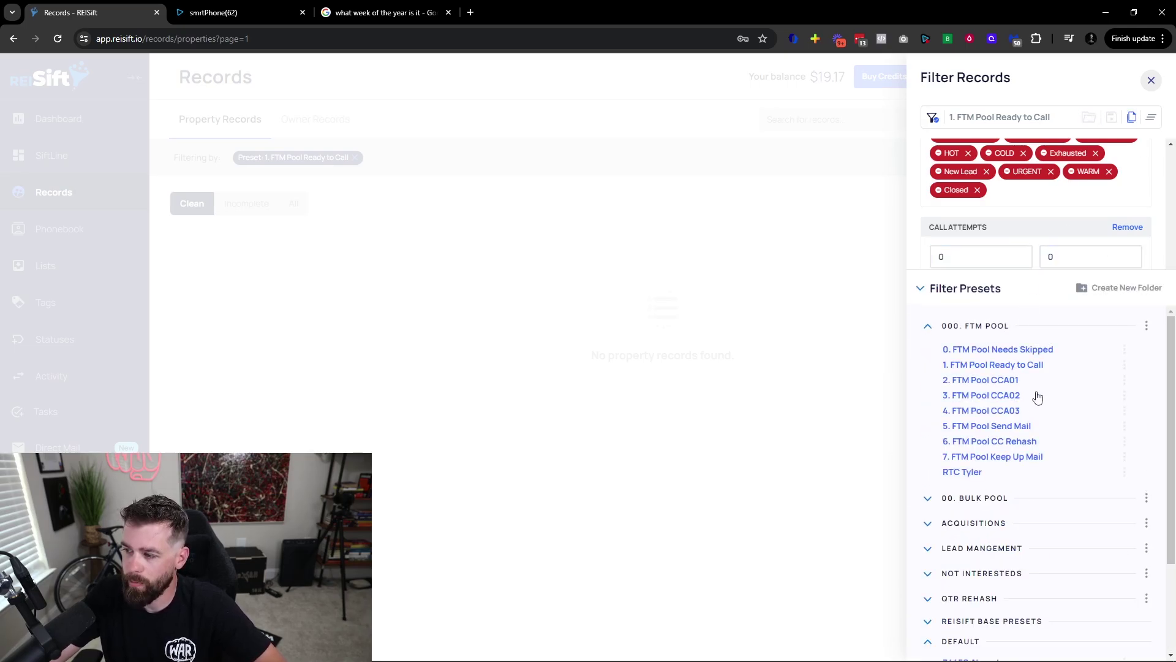
{"action": "left_click", "coordinate": [1006, 383]}
{"action": "scroll", "coordinate": [1022, 344], "scroll_direction": "down", "scroll_amount": 3}
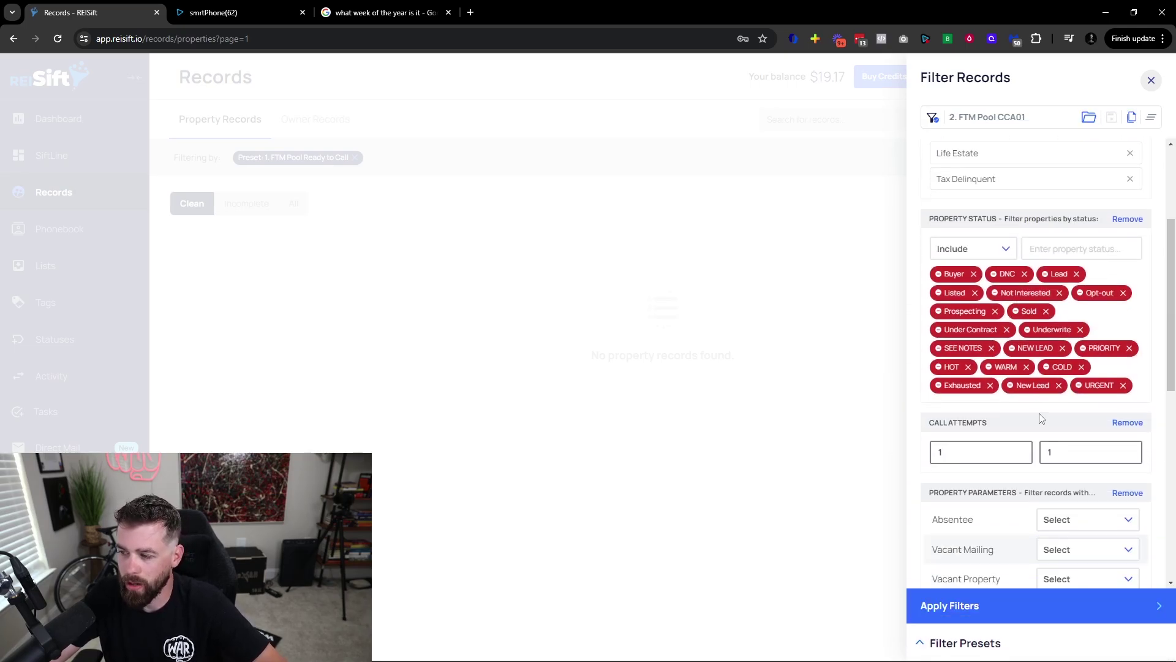
{"action": "left_click", "coordinate": [1042, 605]}
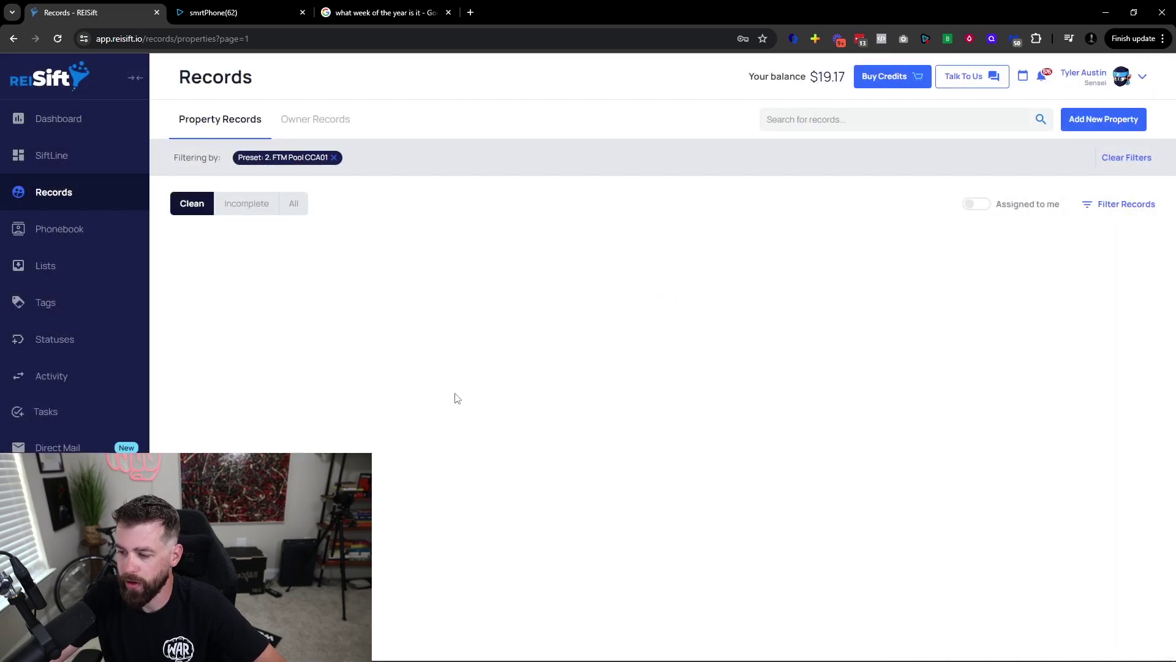
Clear the preset filter from the records and switch to the smrtPhone tab.
{"action": "left_click", "coordinate": [195, 245]}
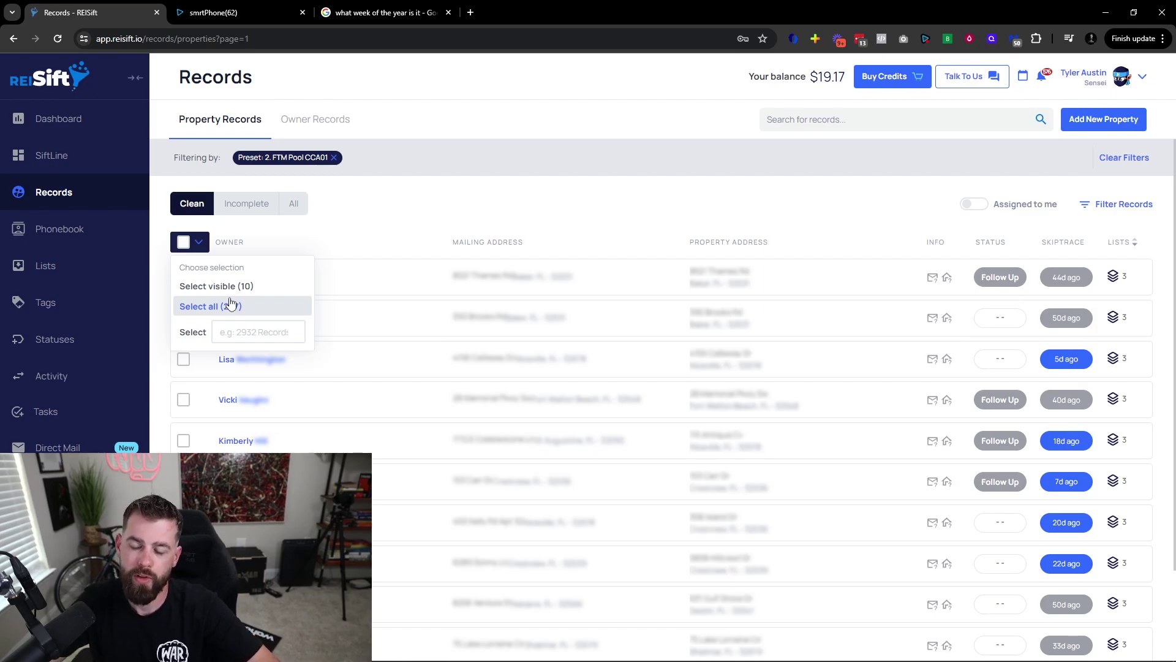
{"action": "left_click", "coordinate": [362, 238]}
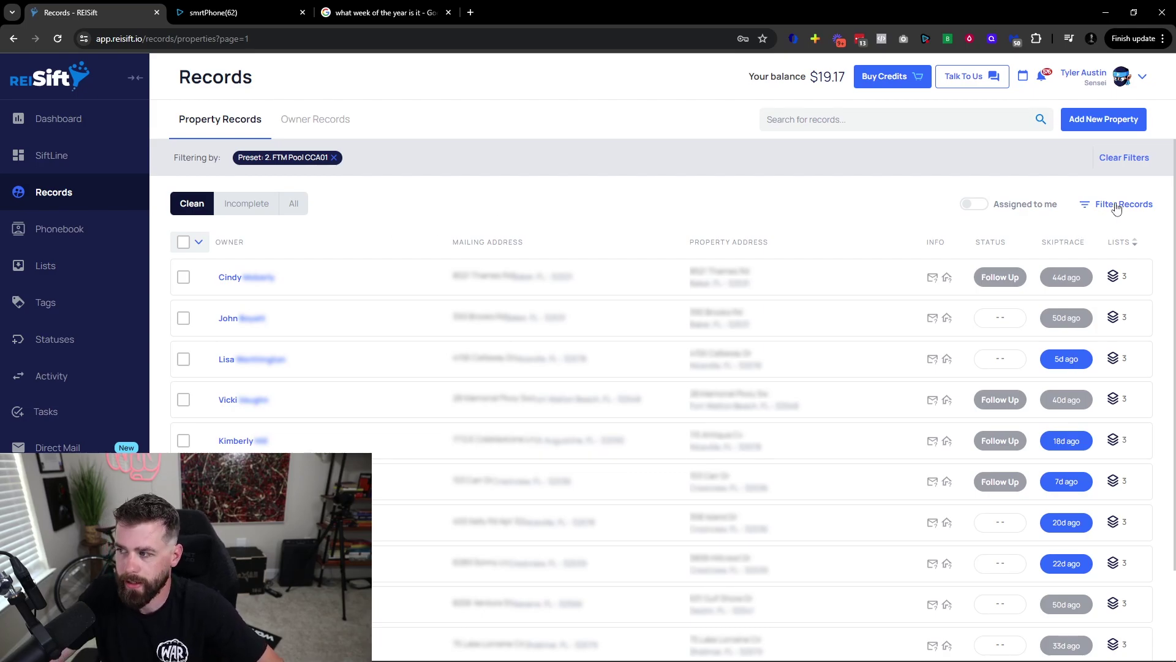
{"action": "left_click", "coordinate": [1124, 157]}
{"action": "left_click", "coordinate": [197, 13]}
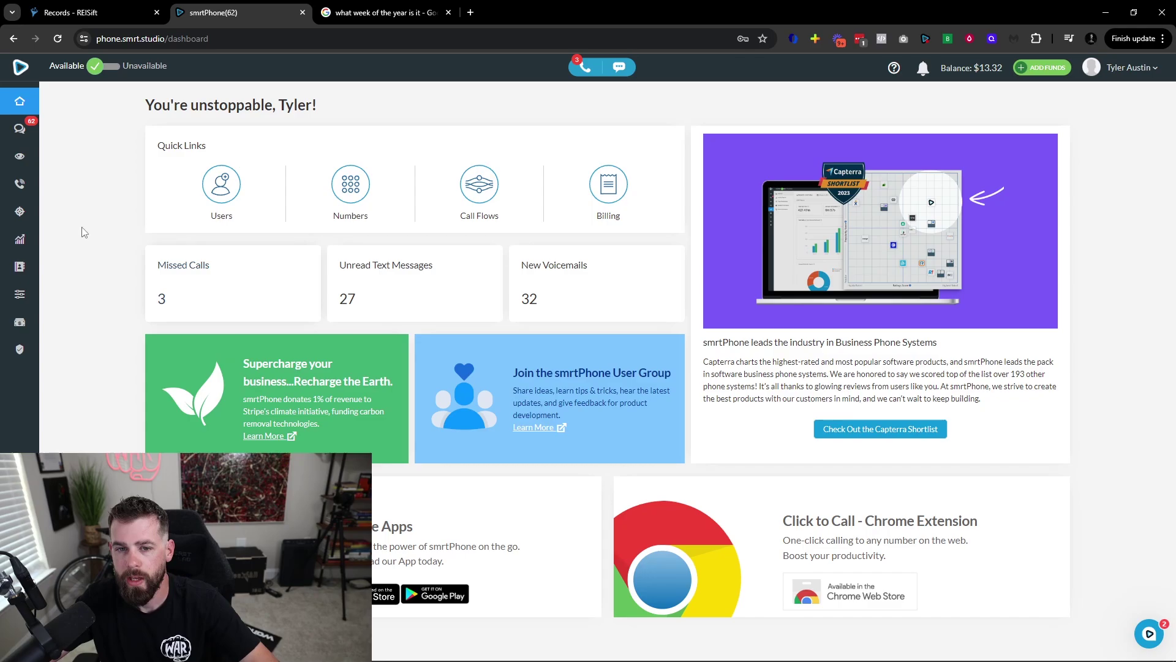
Open the FTM Pool Week 17 2024 campaign in smrtDialer and highlight its 559 imported leads.
{"action": "left_click", "coordinate": [20, 185]}
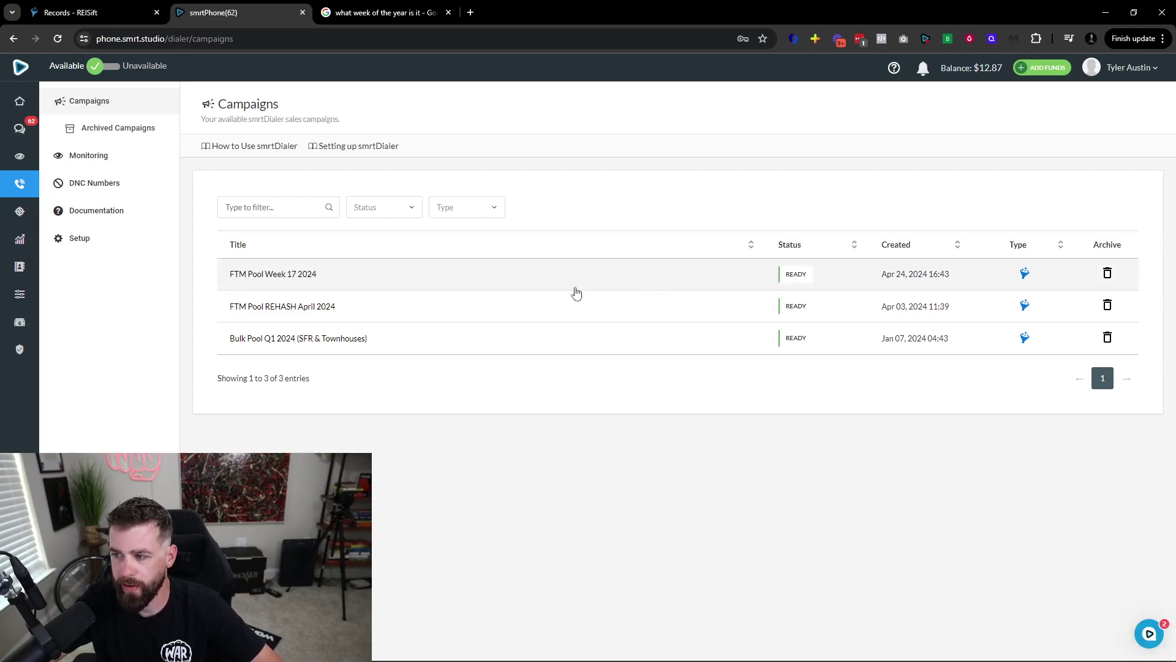
{"action": "left_click", "coordinate": [319, 278]}
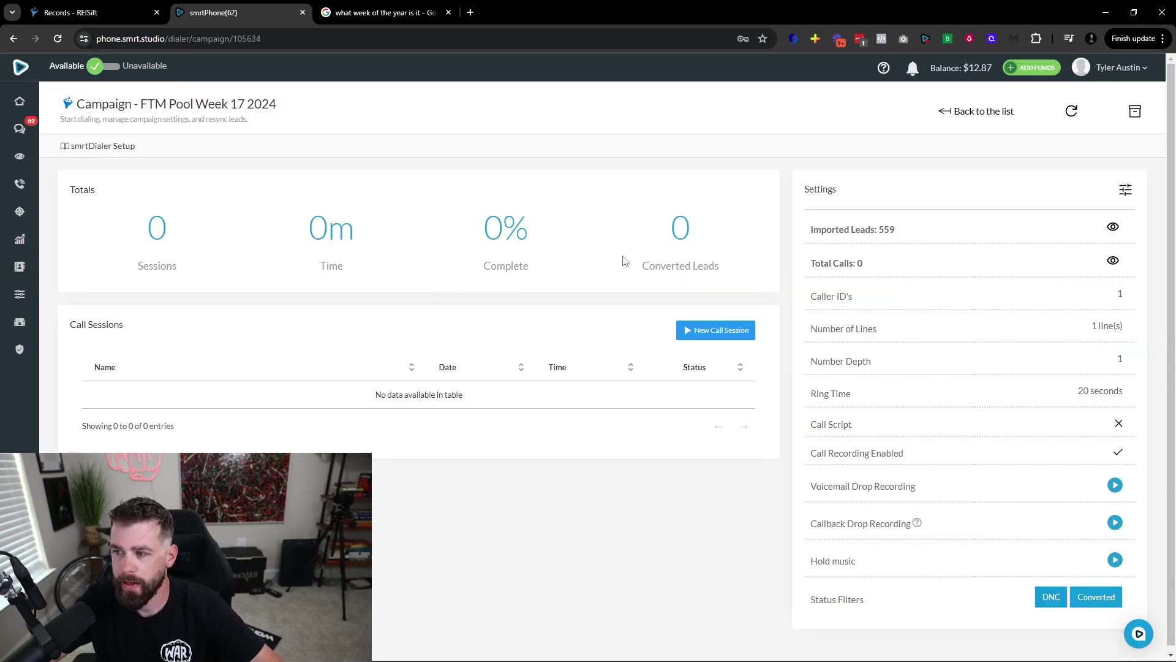
{"action": "left_click_drag", "start_coordinate": [895, 231], "coordinate": [879, 233]}
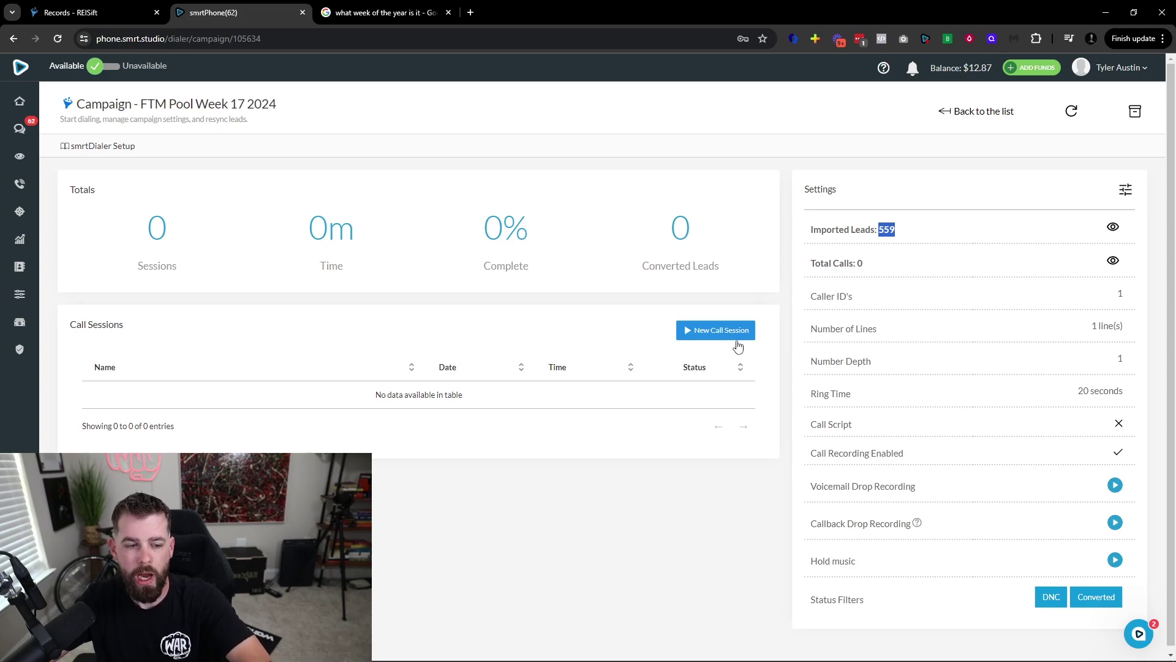
In the campaign settings, remove the existing caller ID and add the first bulk caller ID.
{"action": "left_click", "coordinate": [1126, 193]}
{"action": "left_click", "coordinate": [199, 299]}
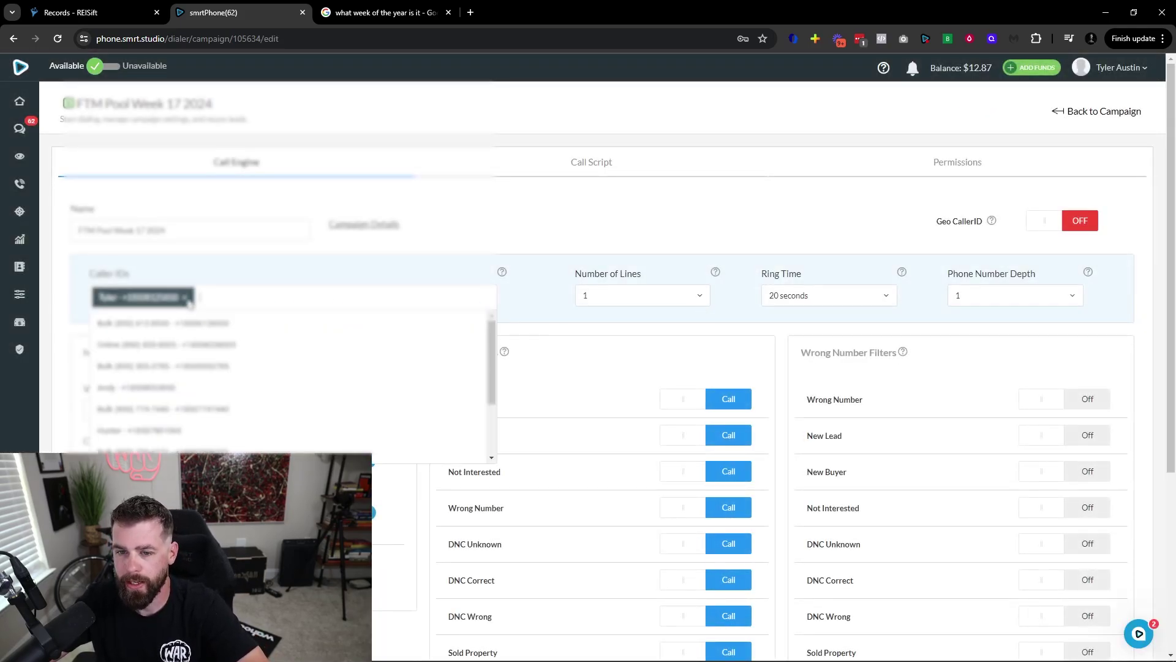
{"action": "left_click", "coordinate": [184, 298]}
{"action": "left_click", "coordinate": [77, 286]}
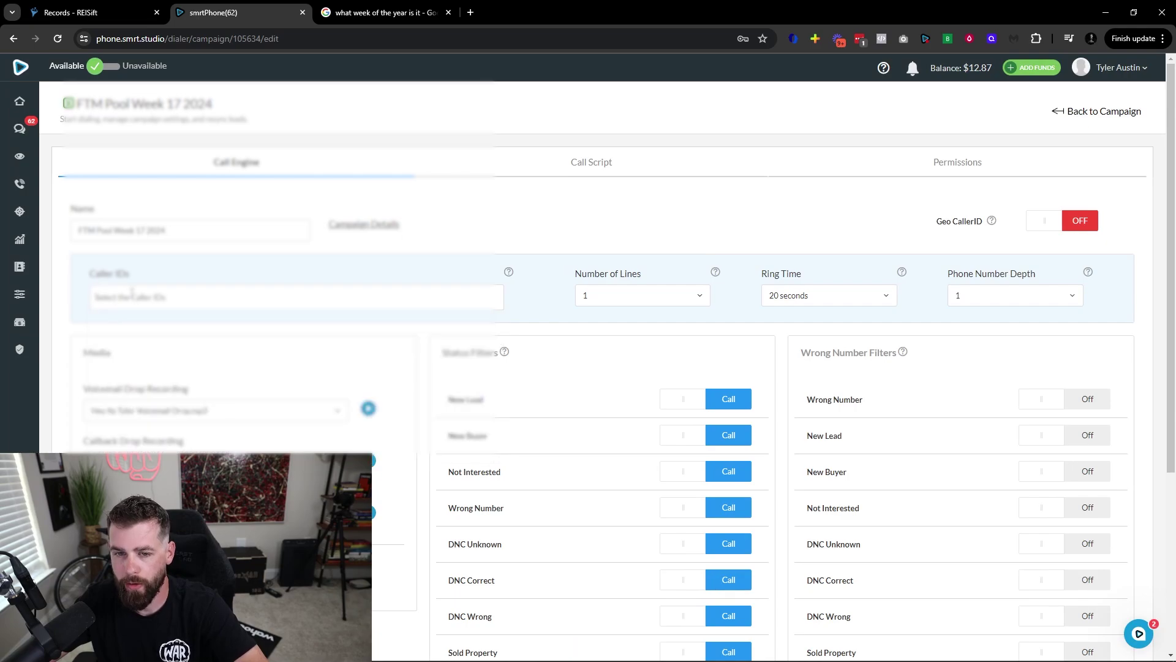
{"action": "left_click", "coordinate": [108, 290]}
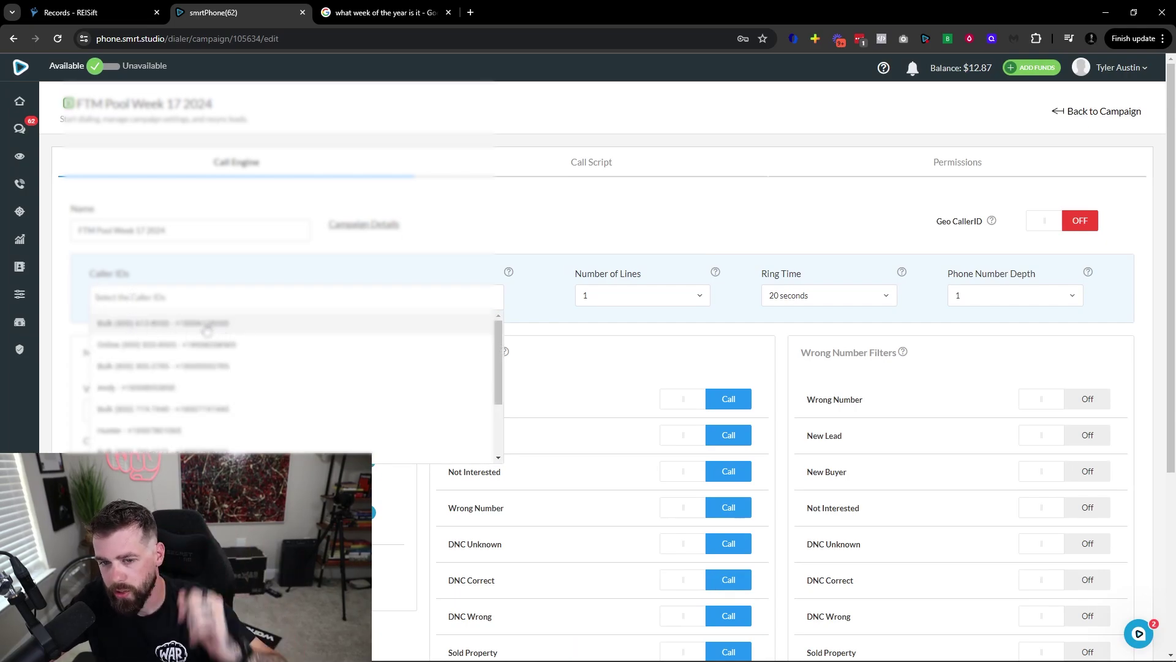
{"action": "left_click", "coordinate": [104, 324]}
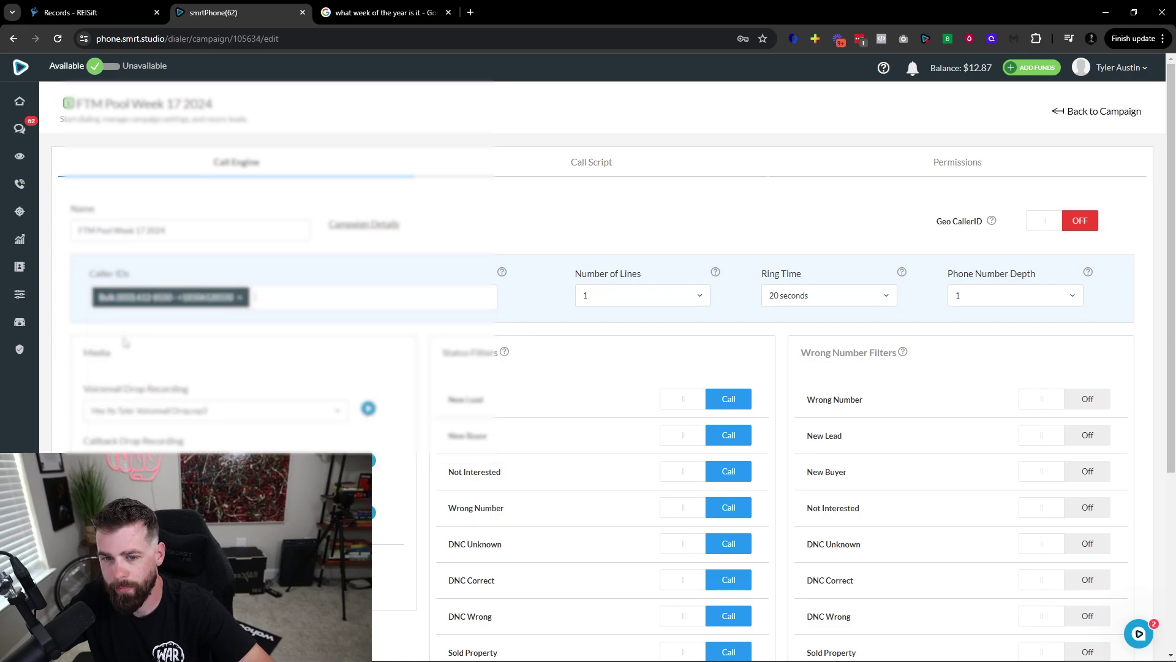
Add three more bulk caller IDs and set Number of Lines to 2.
{"action": "left_click", "coordinate": [329, 298]}
{"action": "left_click", "coordinate": [176, 368]}
{"action": "left_click", "coordinate": [440, 290]}
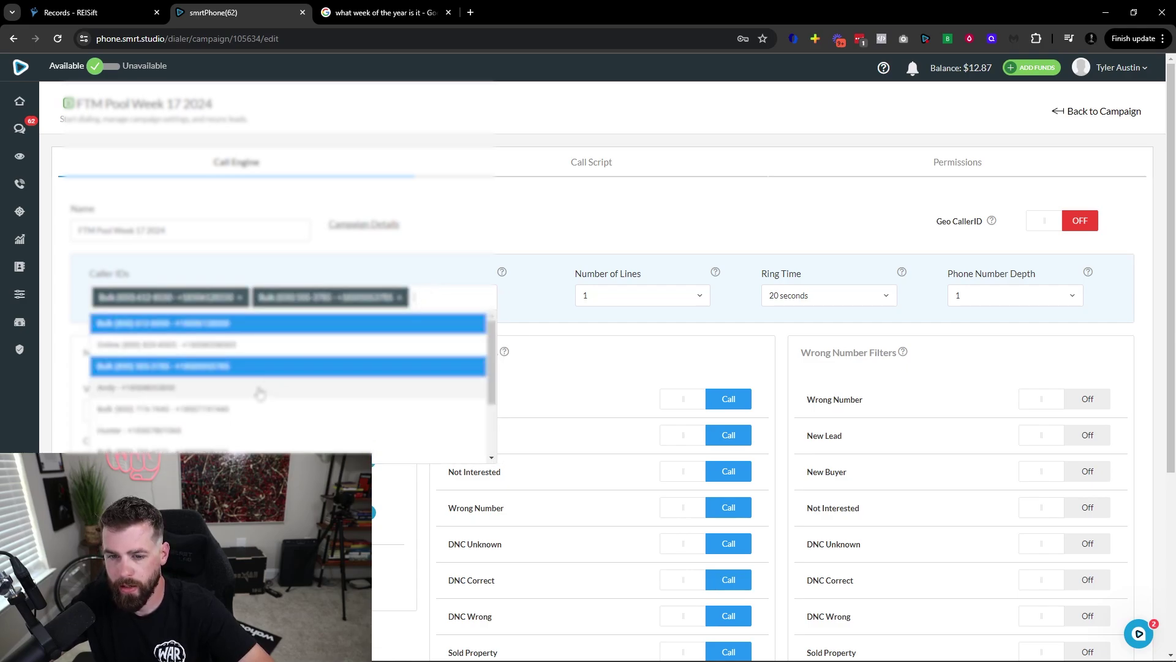
{"action": "left_click", "coordinate": [377, 411]}
{"action": "left_click", "coordinate": [435, 316]}
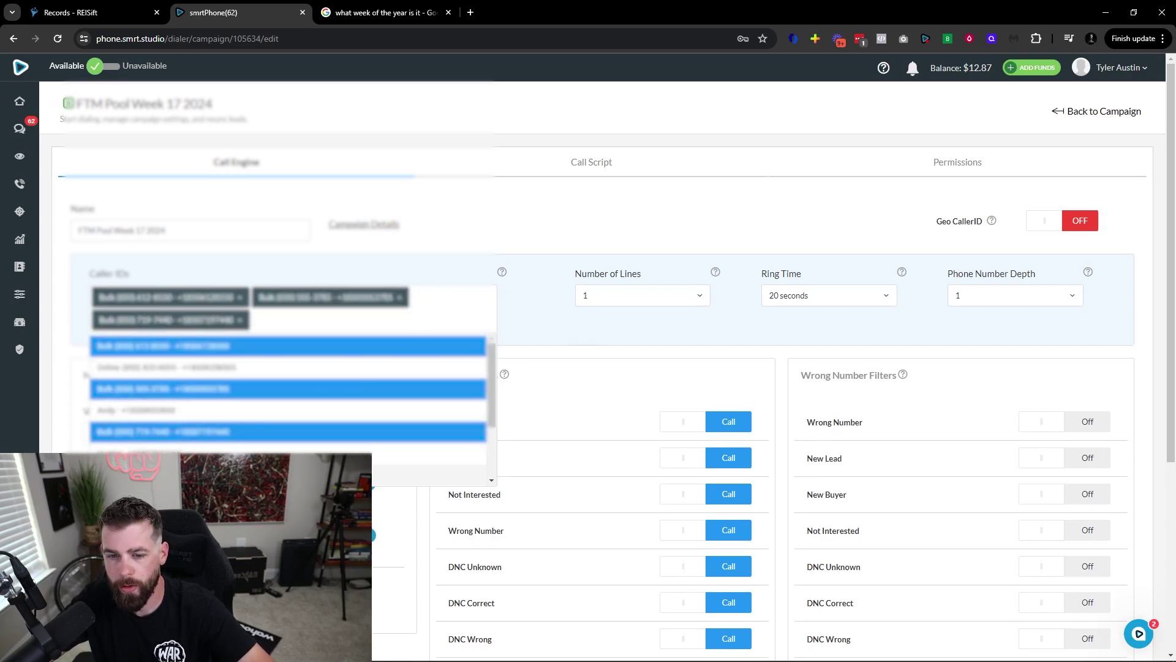
{"action": "left_click", "coordinate": [453, 453]}
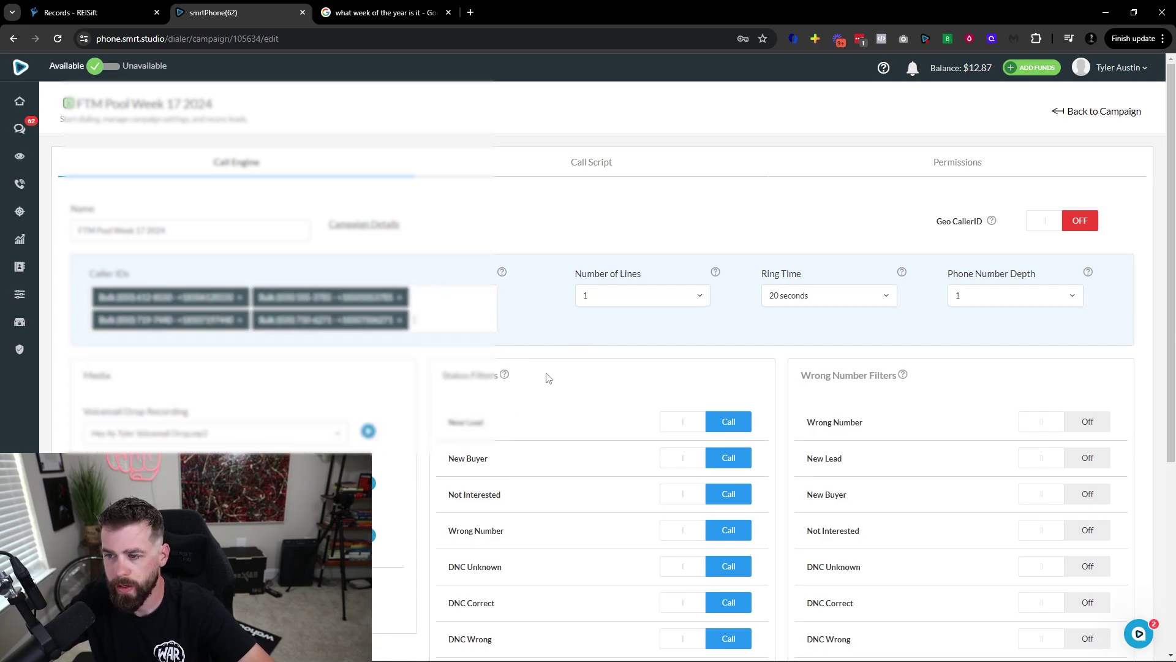
{"action": "left_click", "coordinate": [609, 296]}
{"action": "left_click", "coordinate": [605, 338]}
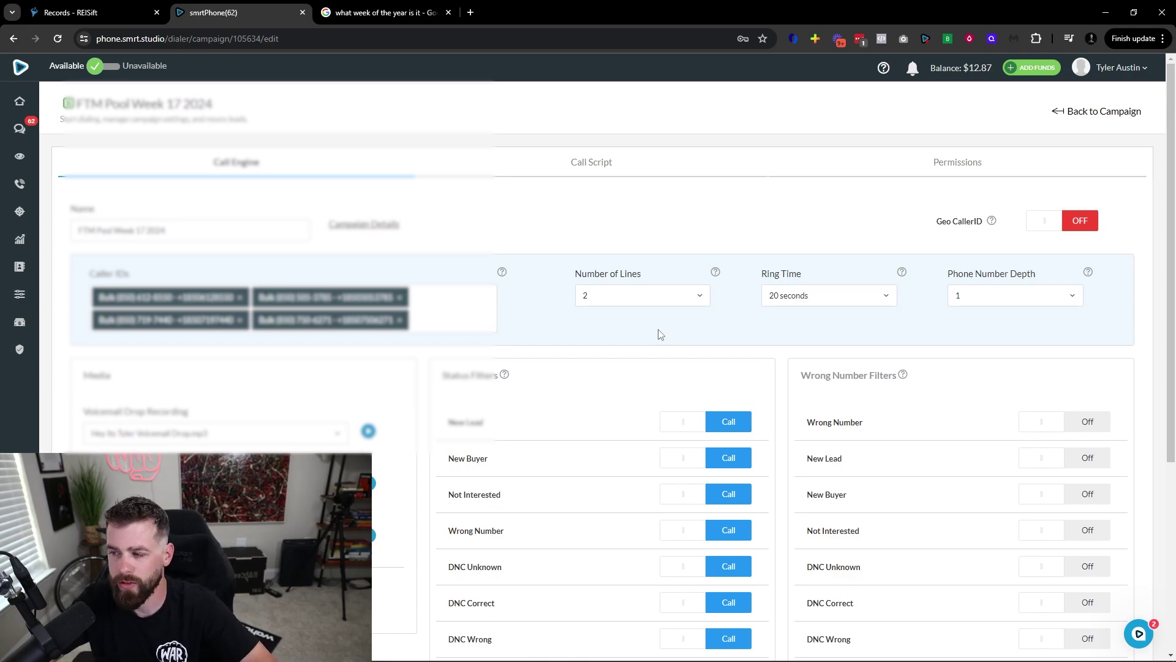
Set Wrong Number, New Lead, New Buyer, Not Interested, DNC and Sold Property filters to Wrong No.
{"action": "scroll", "coordinate": [908, 347], "scroll_direction": "down", "scroll_amount": 3}
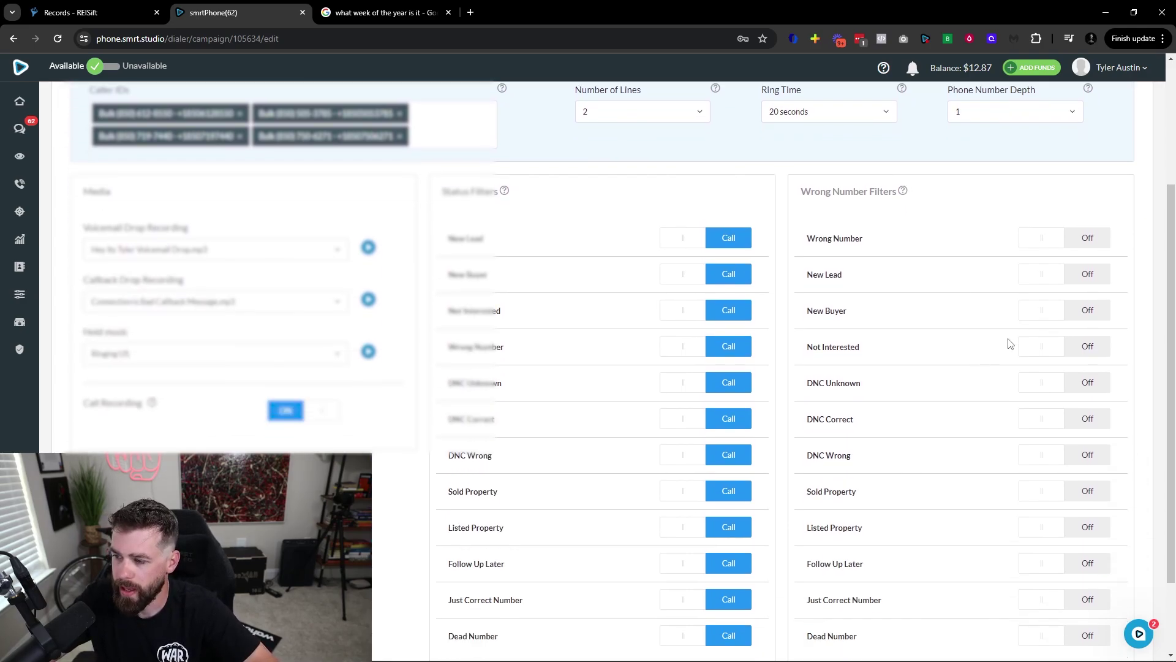
{"action": "left_click", "coordinate": [1066, 239]}
{"action": "left_click", "coordinate": [1088, 275]}
{"action": "left_click", "coordinate": [1085, 311]}
{"action": "left_click", "coordinate": [1085, 347]}
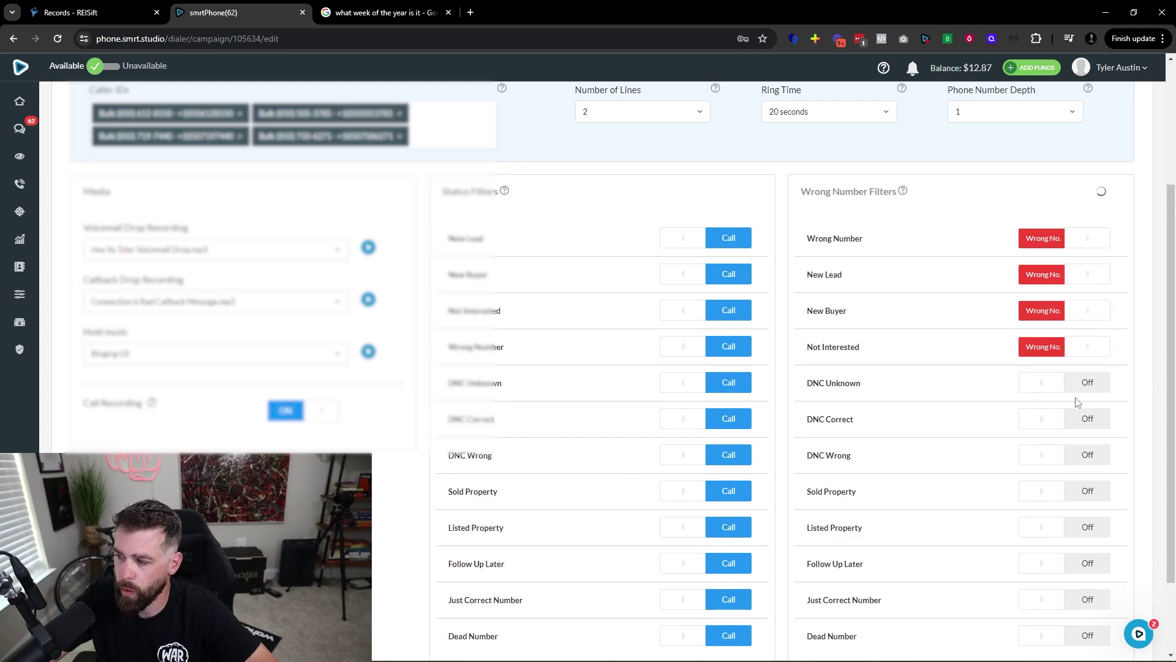
{"action": "left_click", "coordinate": [1081, 389]}
{"action": "left_click", "coordinate": [1089, 423]}
{"action": "left_click", "coordinate": [1089, 455]}
{"action": "scroll", "coordinate": [1089, 460], "scroll_direction": "down", "scroll_amount": 1}
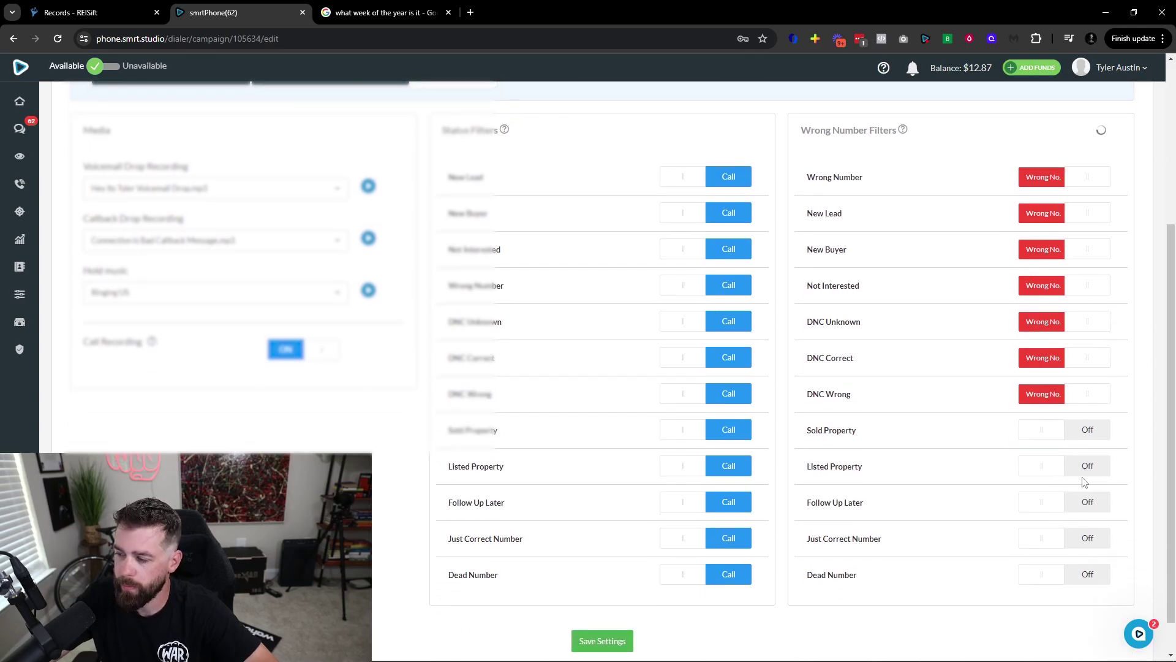
{"action": "left_click", "coordinate": [1083, 434]}
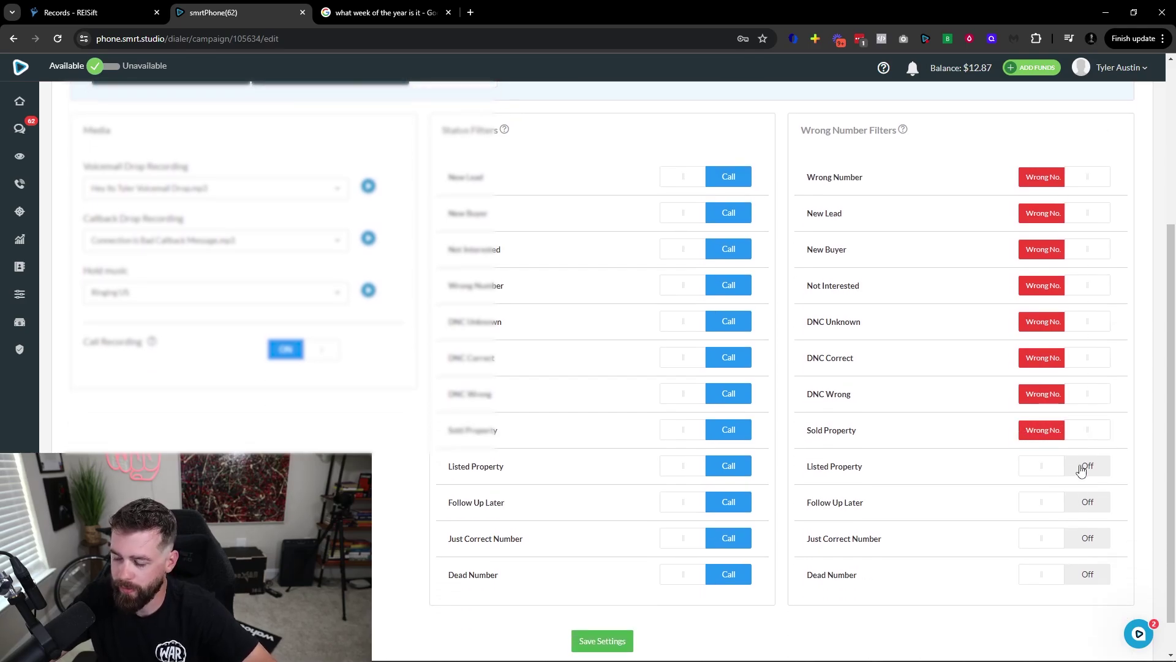
Point out the Wrong Number and New Lead rows, then flag Listed Property and Just Correct Number too.
{"action": "scroll", "coordinate": [881, 383], "scroll_direction": "up", "scroll_amount": 3}
{"action": "left_click_drag", "start_coordinate": [865, 376], "coordinate": [809, 378]}
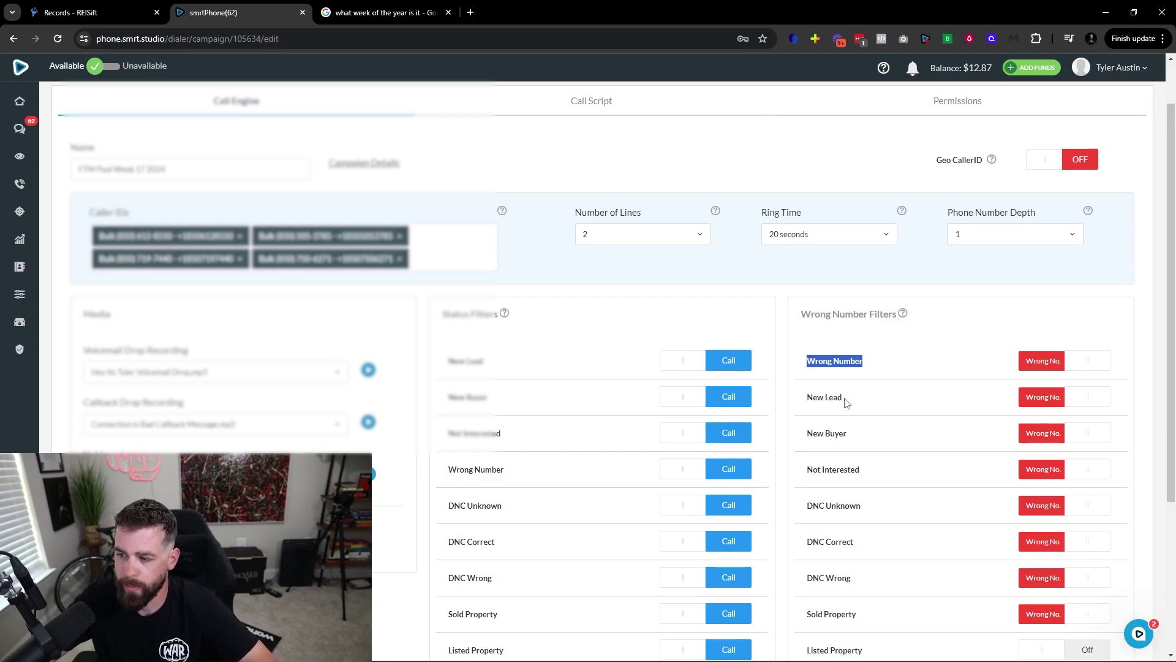
{"action": "left_click_drag", "start_coordinate": [845, 398], "coordinate": [814, 398]}
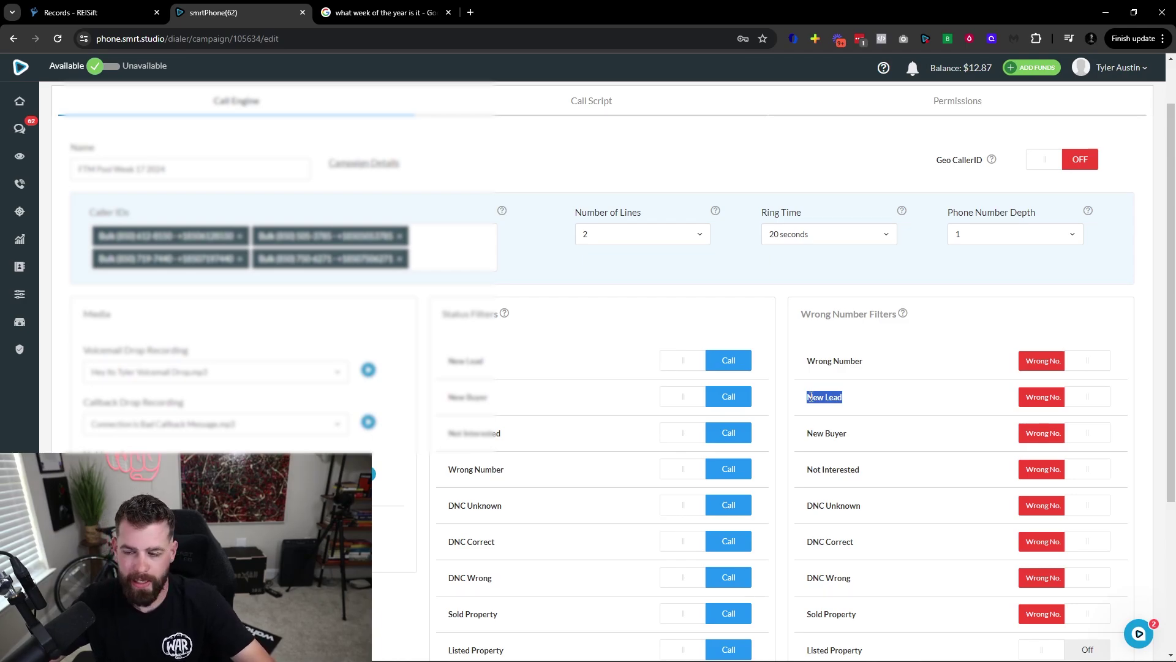
{"action": "scroll", "coordinate": [943, 415], "scroll_direction": "down", "scroll_amount": 3}
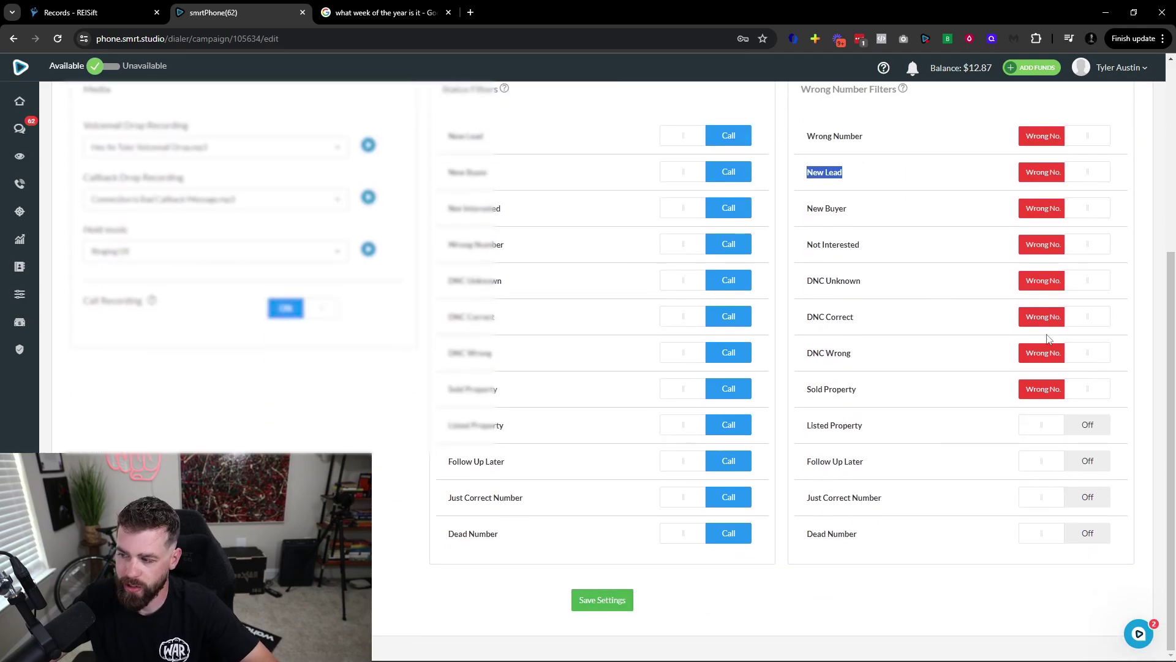
{"action": "scroll", "coordinate": [1060, 364], "scroll_direction": "up", "scroll_amount": 2}
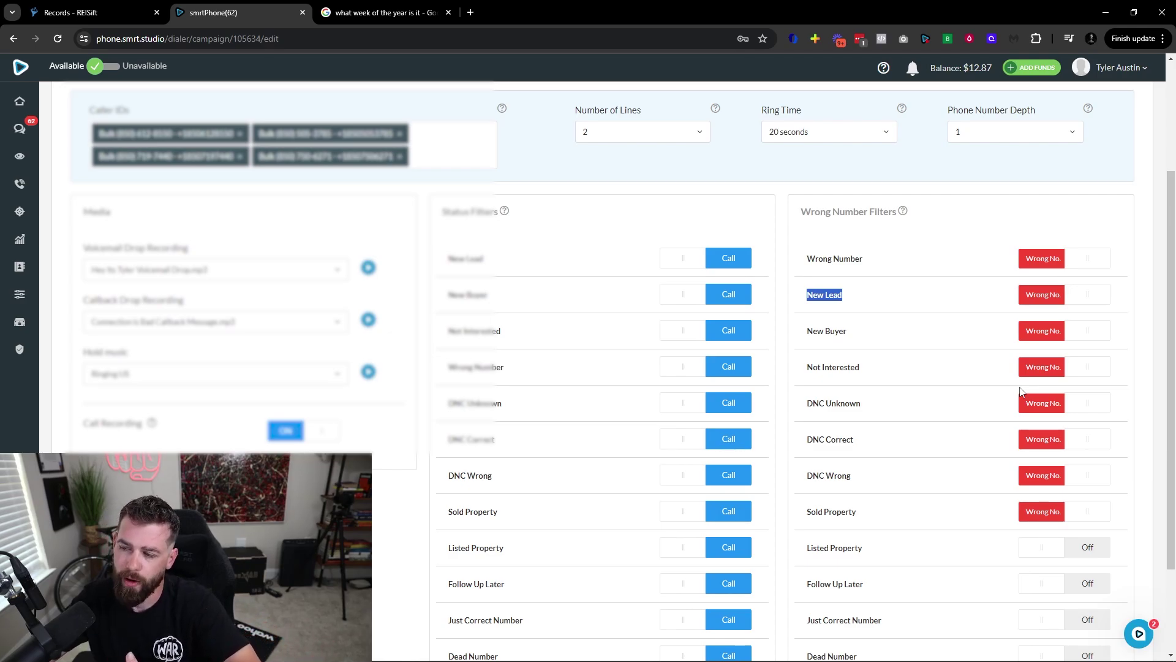
{"action": "scroll", "coordinate": [958, 432], "scroll_direction": "down", "scroll_amount": 2}
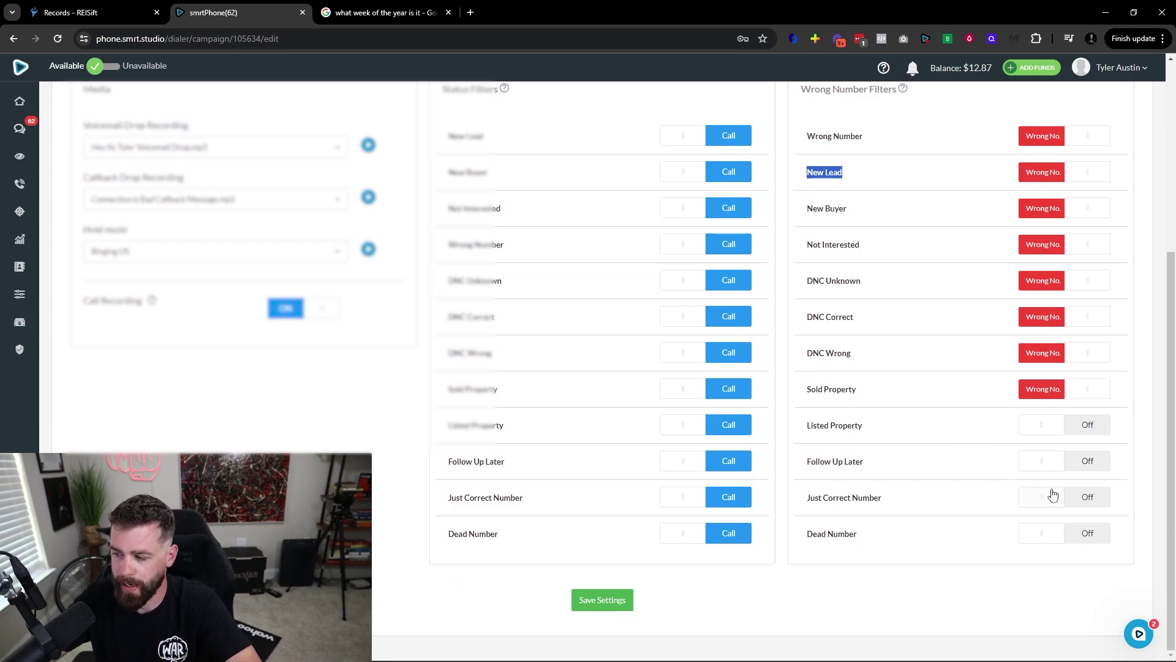
{"action": "left_click", "coordinate": [1049, 426]}
{"action": "left_click", "coordinate": [1062, 490]}
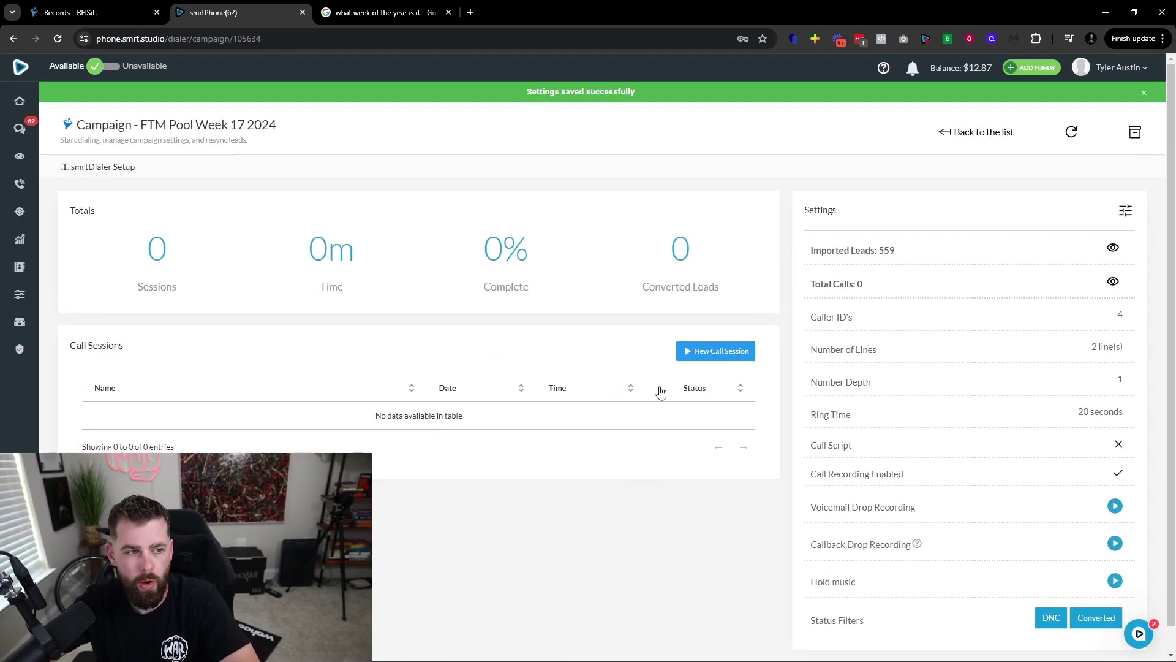
Start a new FTM Pool Week 17 2024 call session and dial leads on both lines.
{"action": "left_click", "coordinate": [733, 355]}
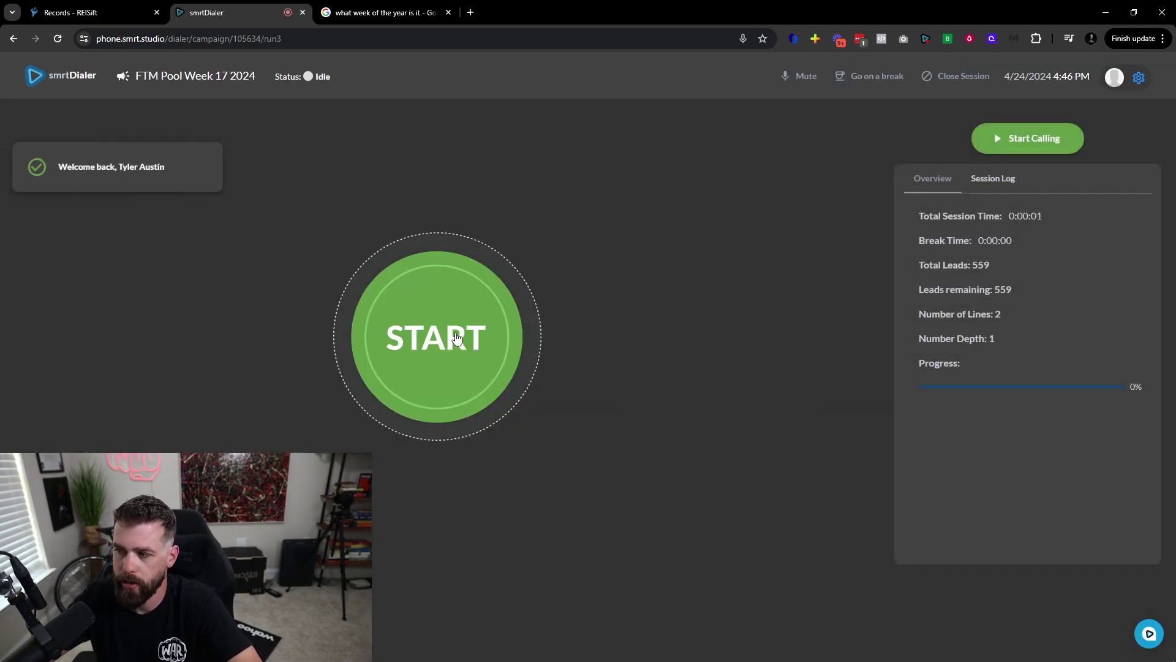
{"action": "left_click", "coordinate": [456, 340]}
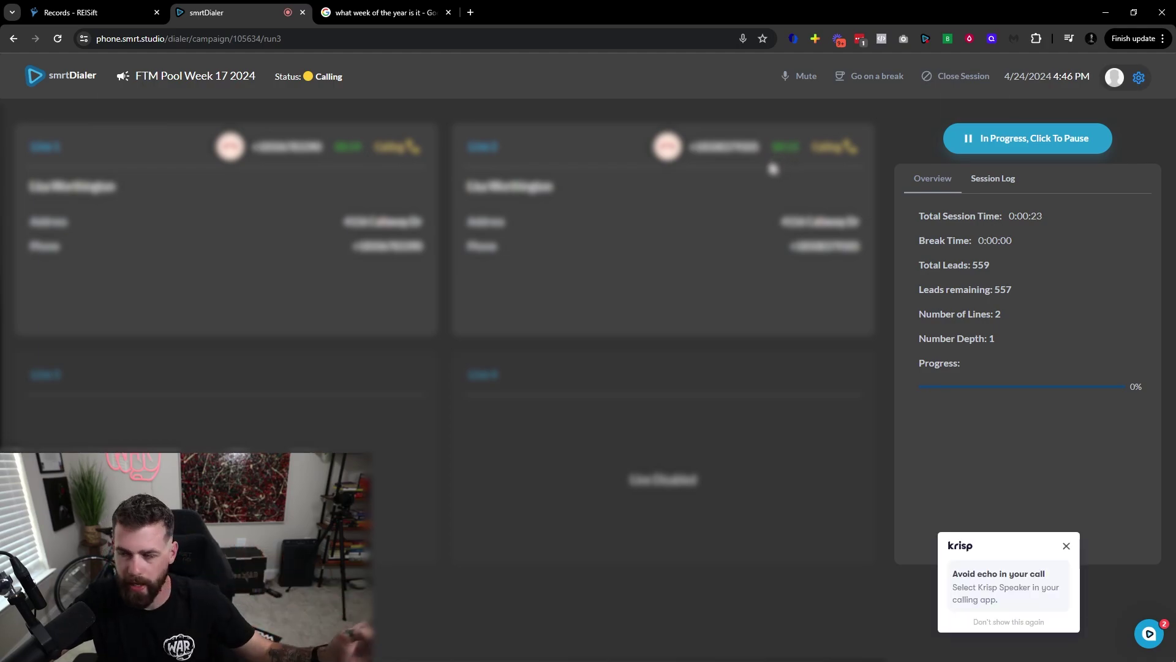
{"action": "left_click", "coordinate": [1069, 544]}
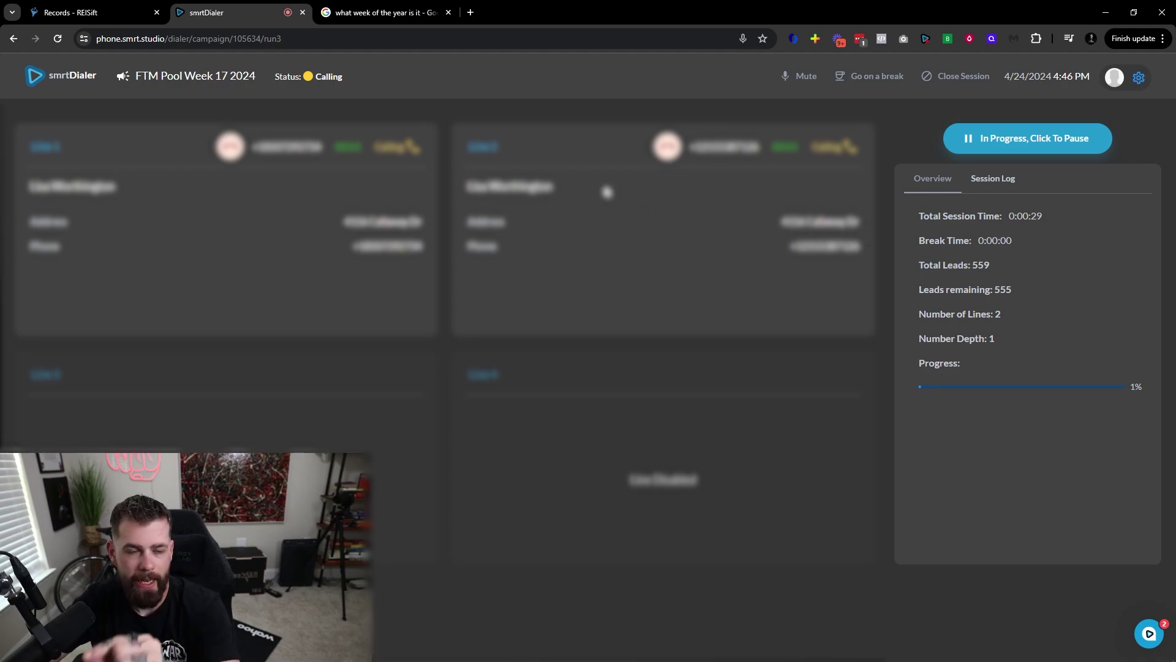
{"action": "double_click", "coordinate": [386, 148]}
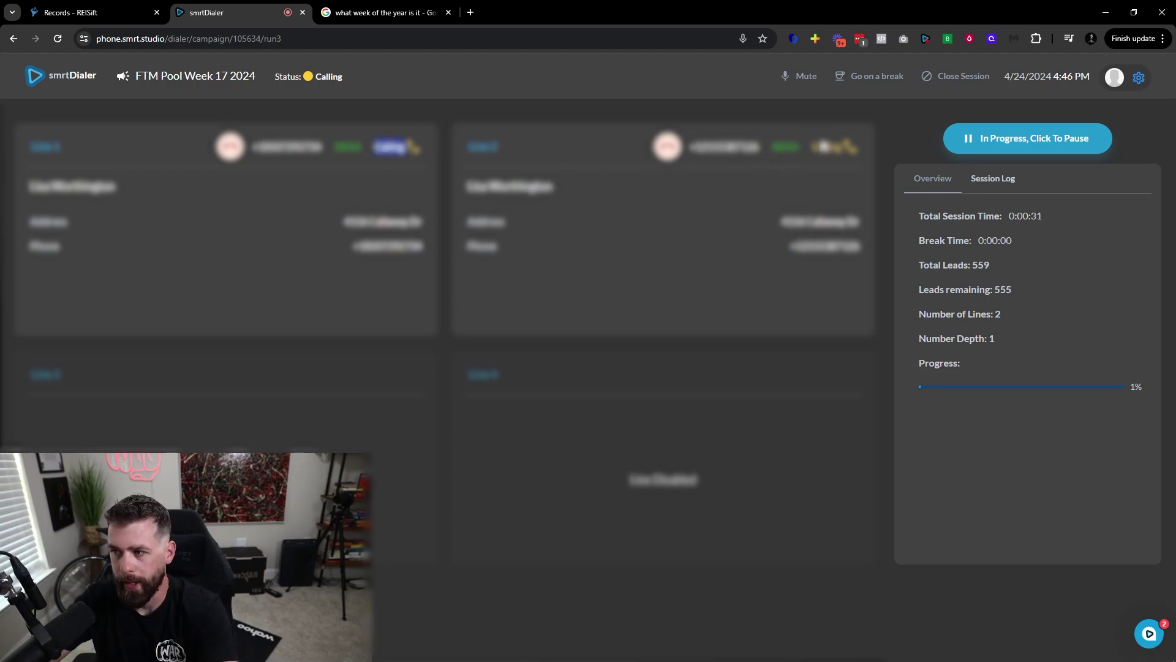
{"action": "double_click", "coordinate": [826, 147]}
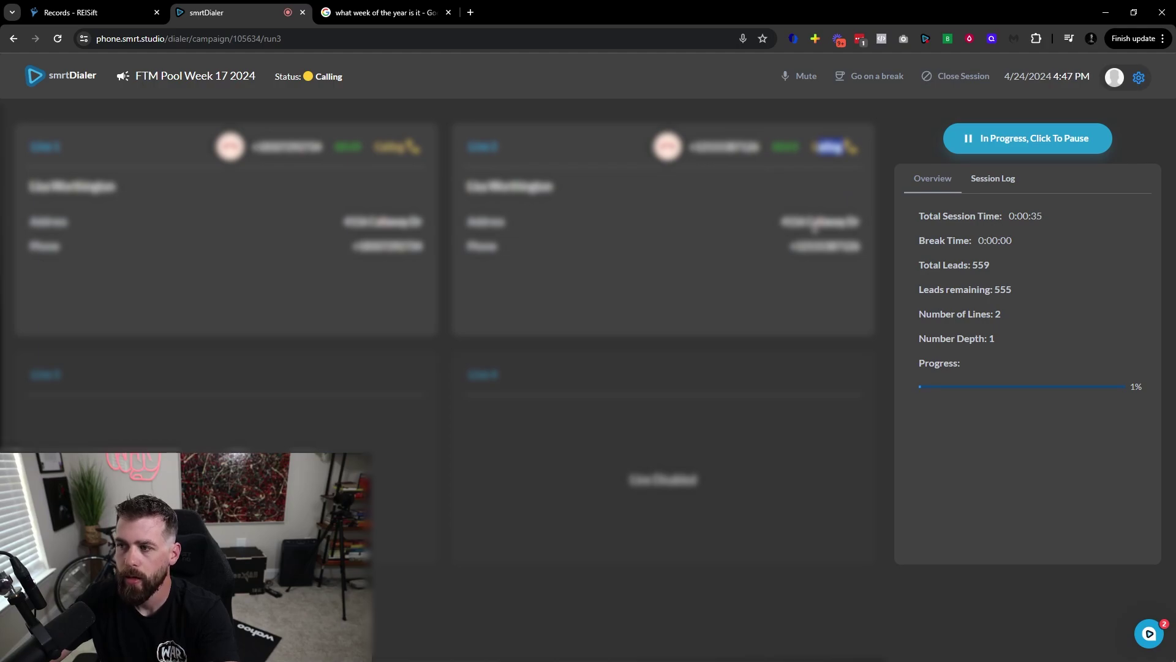
{"action": "double_click", "coordinate": [387, 148]}
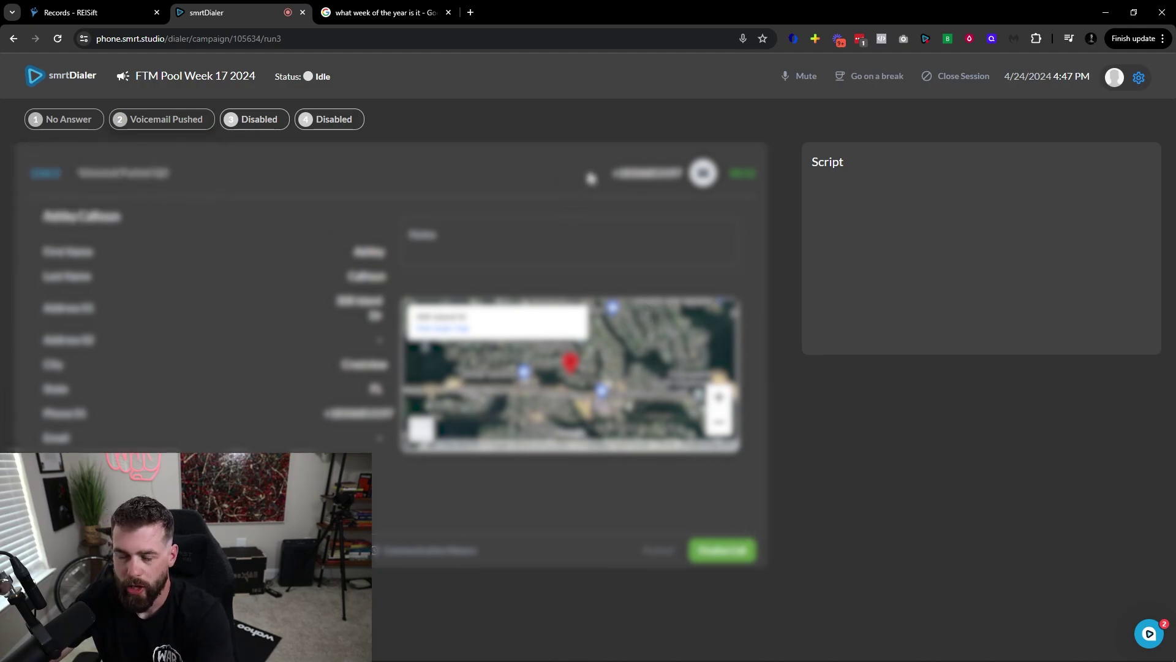
Finalize the connected call as Follow Up Later and start dialing the next leads.
{"action": "left_click", "coordinate": [711, 551]}
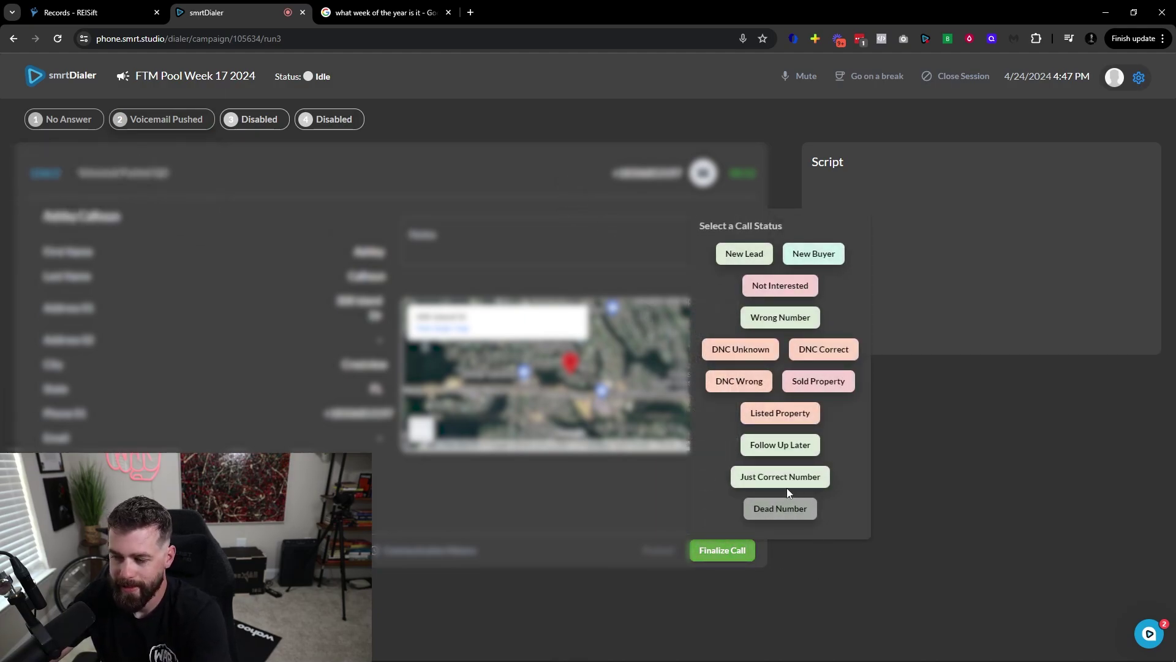
{"action": "left_click", "coordinate": [781, 444]}
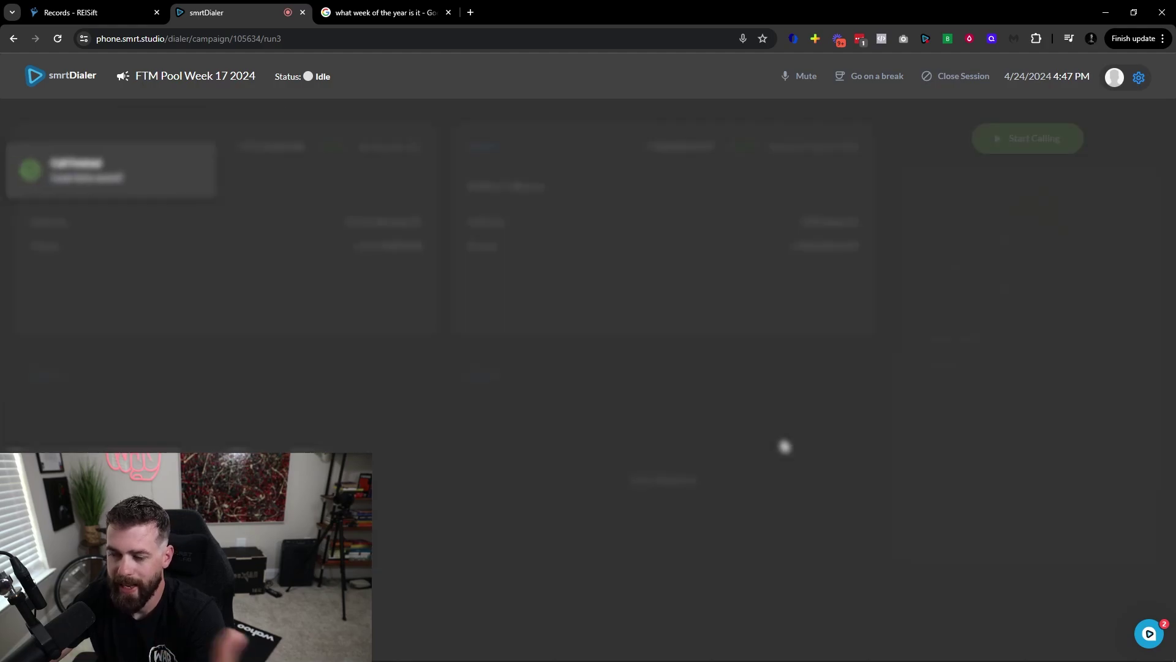
{"action": "left_click", "coordinate": [1017, 142]}
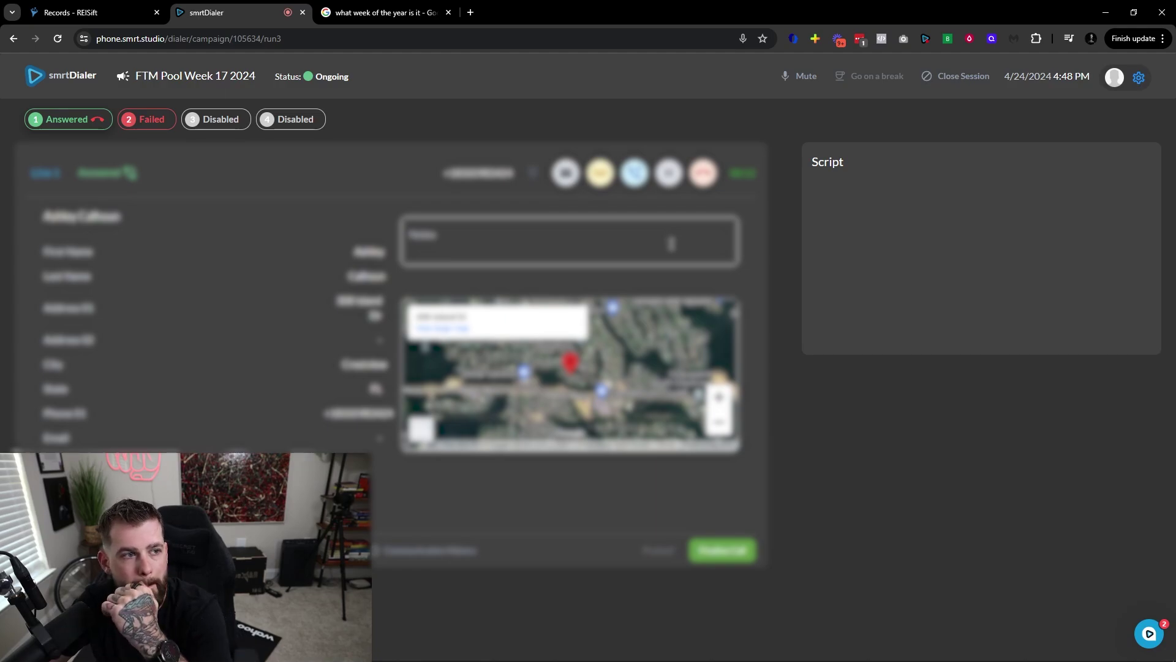
{"action": "left_click", "coordinate": [449, 13]}
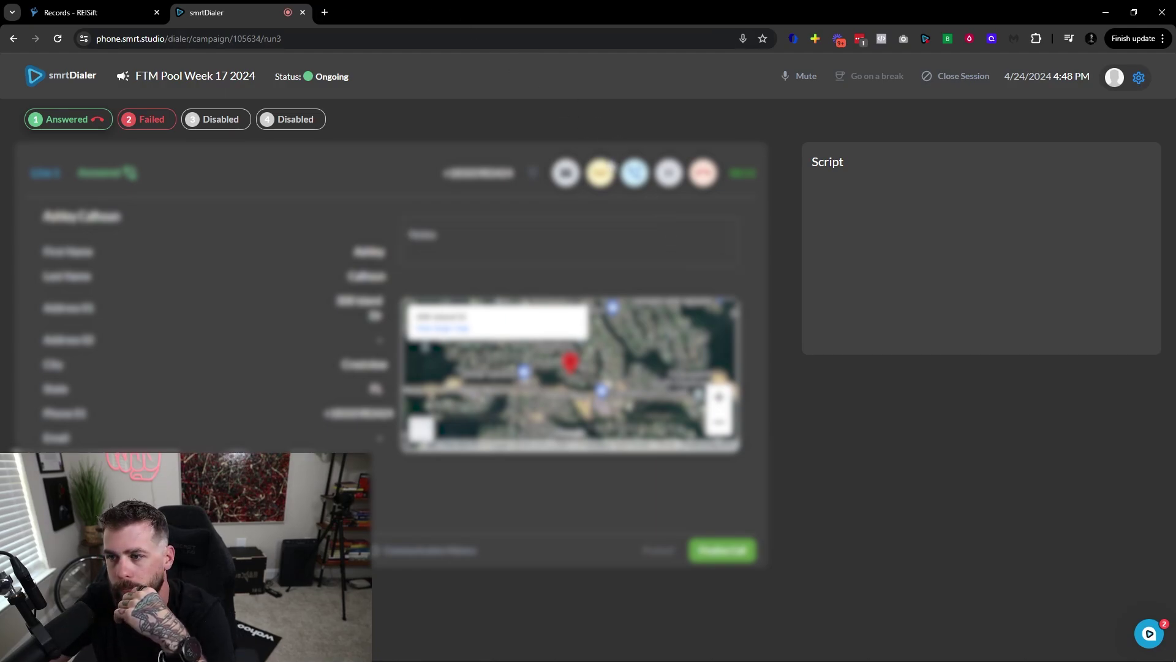
Drop a prerecorded voicemail on the answered call and finalize it as Dead Number.
{"action": "left_click", "coordinate": [603, 177]}
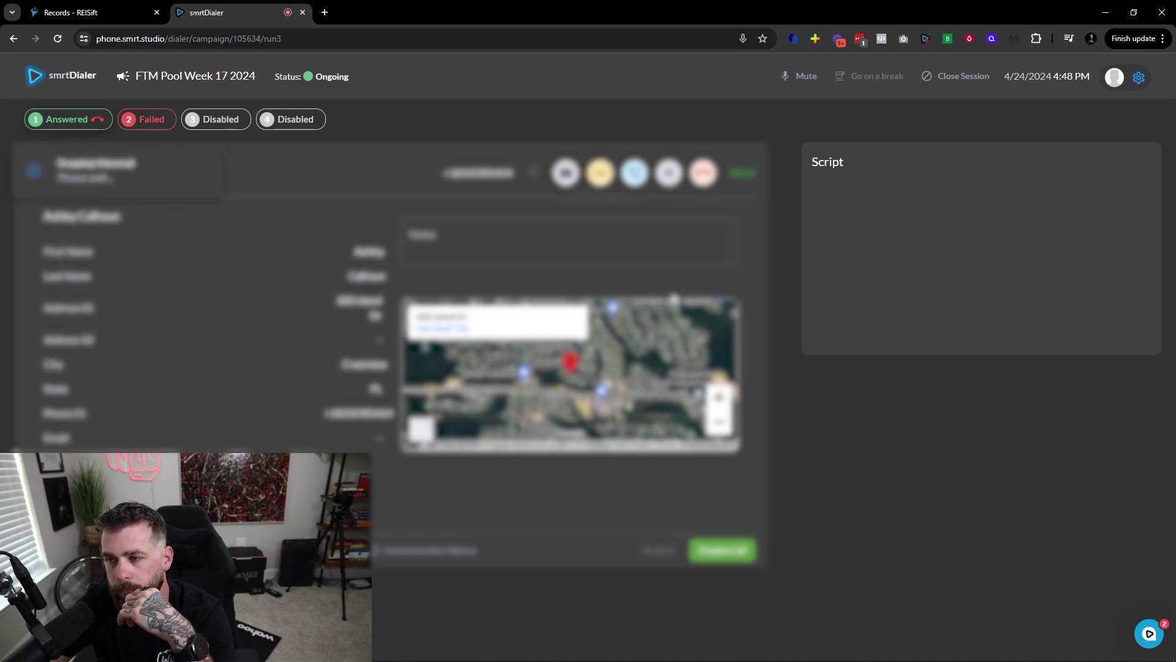
{"action": "left_click", "coordinate": [737, 555]}
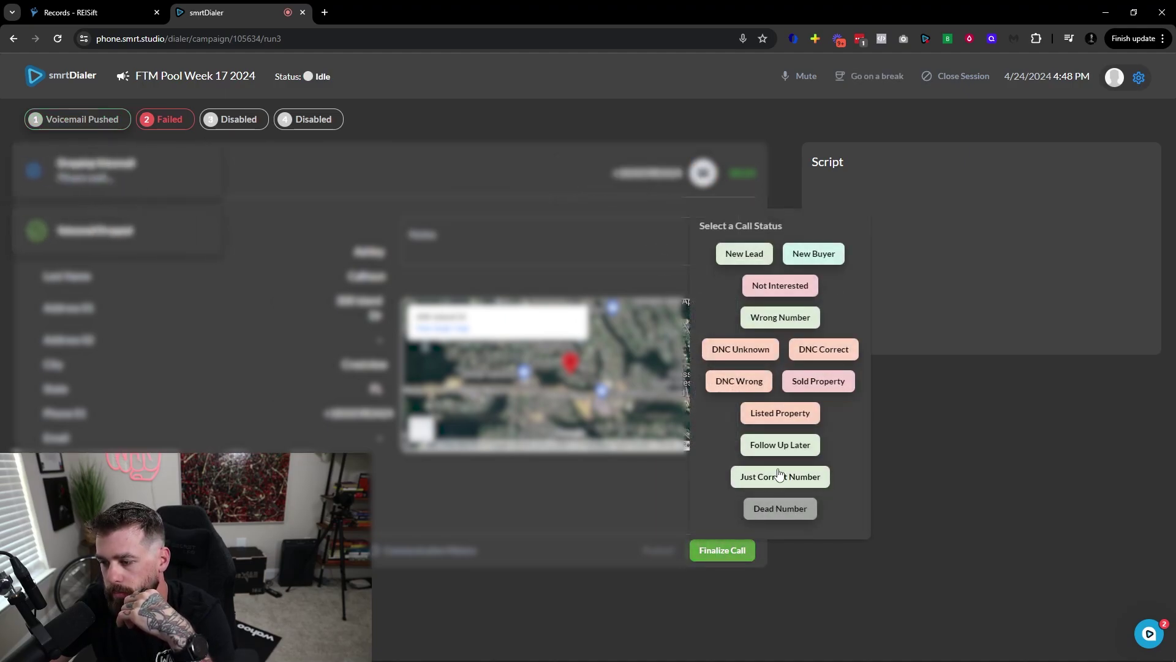
{"action": "left_click", "coordinate": [779, 447]}
{"action": "left_click", "coordinate": [728, 558]}
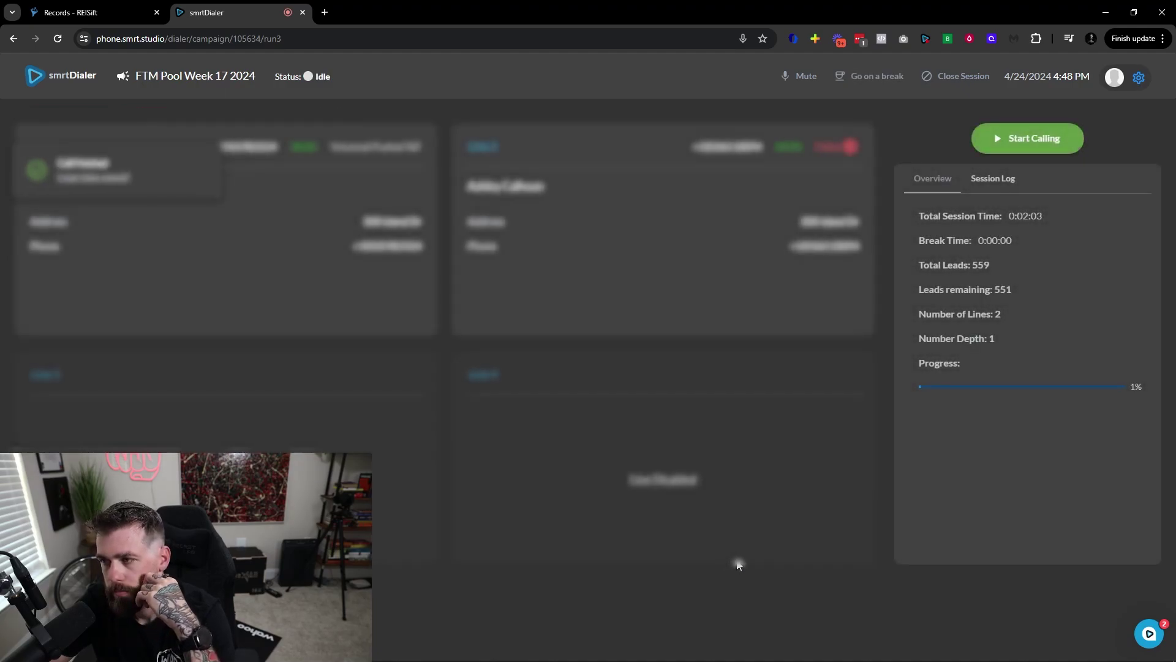
Copy line 2's phone number without the leading +1 and return to REISift.
{"action": "left_click_drag", "start_coordinate": [766, 147], "coordinate": [703, 150]}
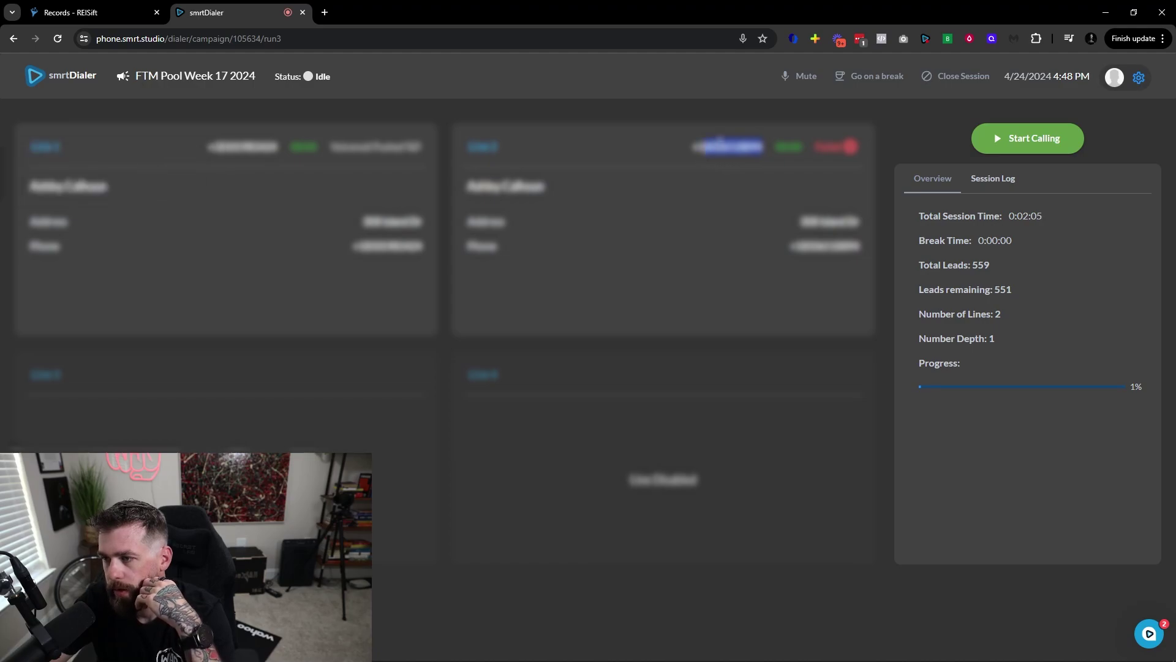
{"action": "right_click", "coordinate": [718, 147]}
{"action": "left_click", "coordinate": [749, 163]}
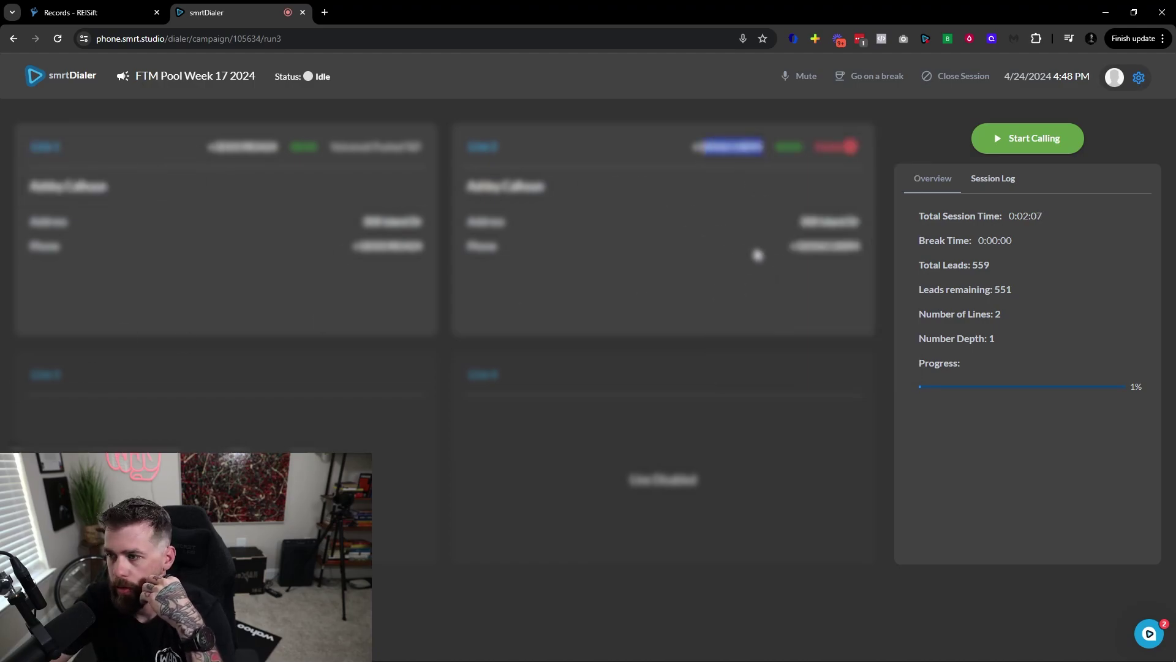
{"action": "double_click", "coordinate": [836, 250]}
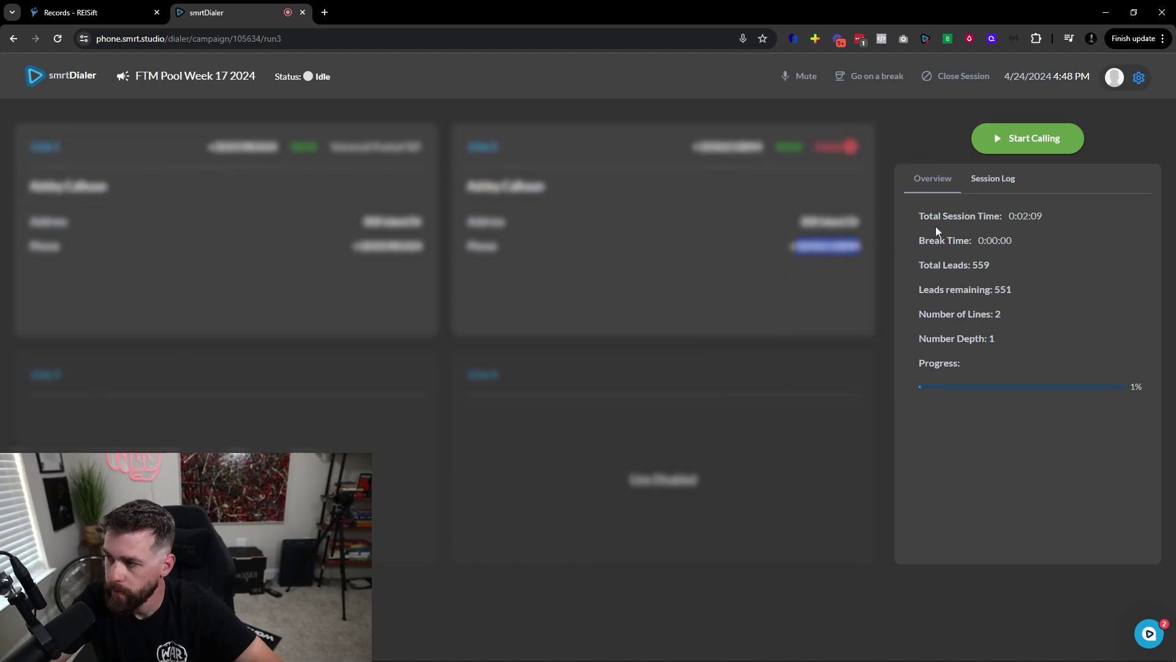
{"action": "left_click_drag", "start_coordinate": [802, 249], "coordinate": [864, 257]}
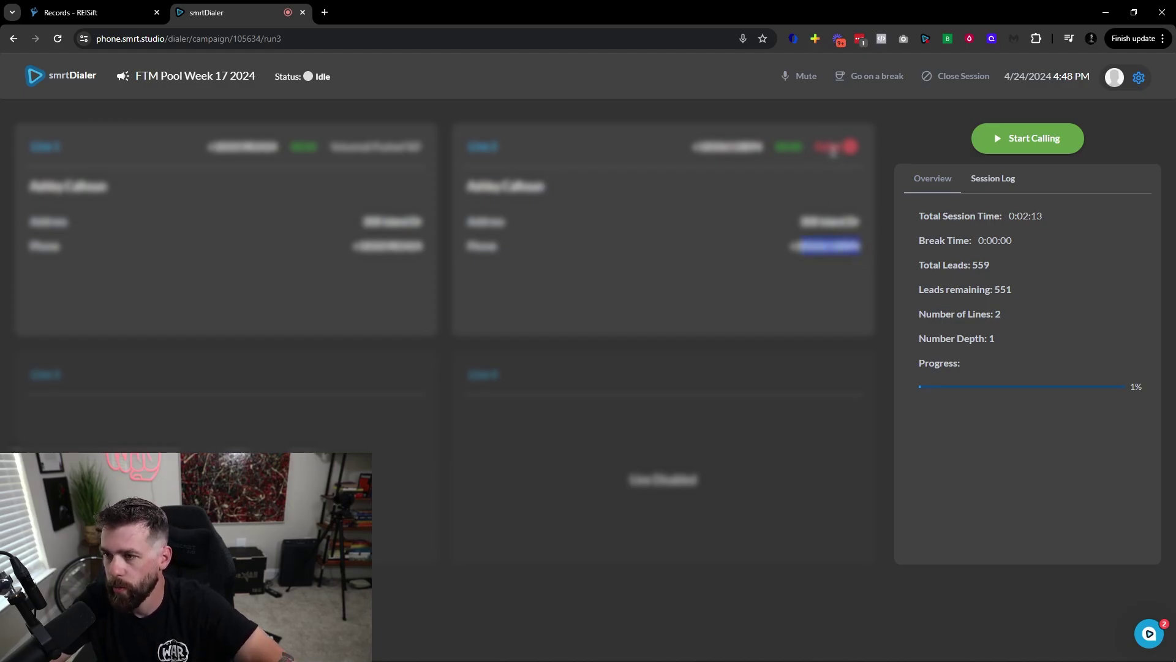
{"action": "left_click", "coordinate": [92, 12]}
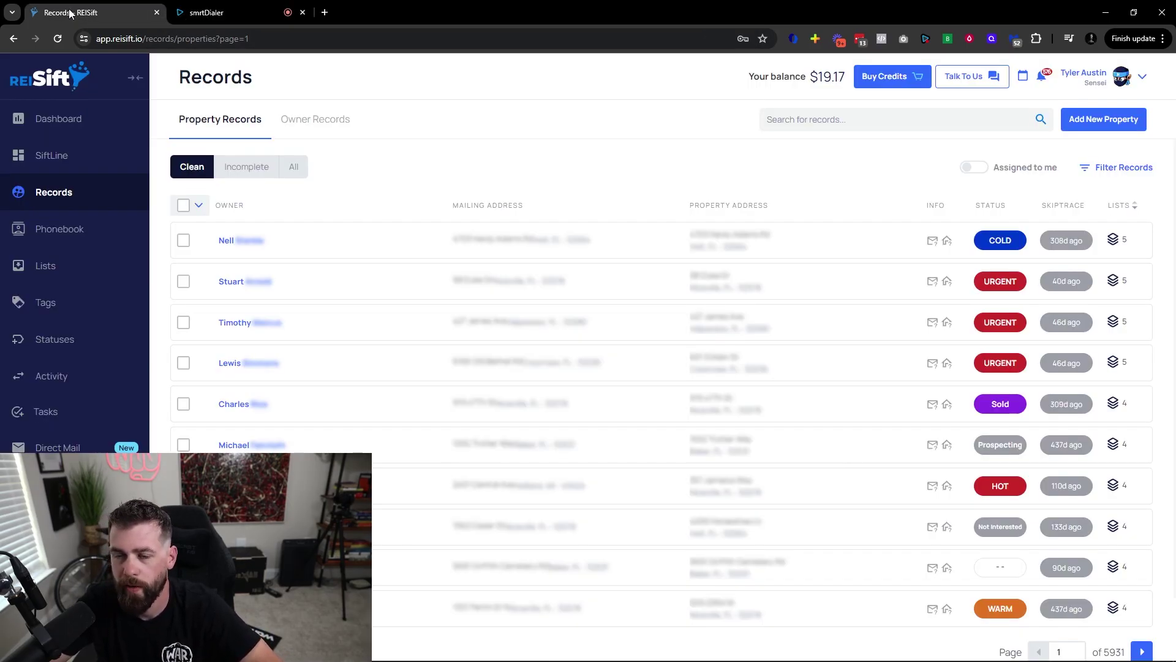
Search Records for the copied phone number and locate it on the matching property's page.
{"action": "left_click", "coordinate": [820, 118]}
{"action": "key", "text": "Return"}
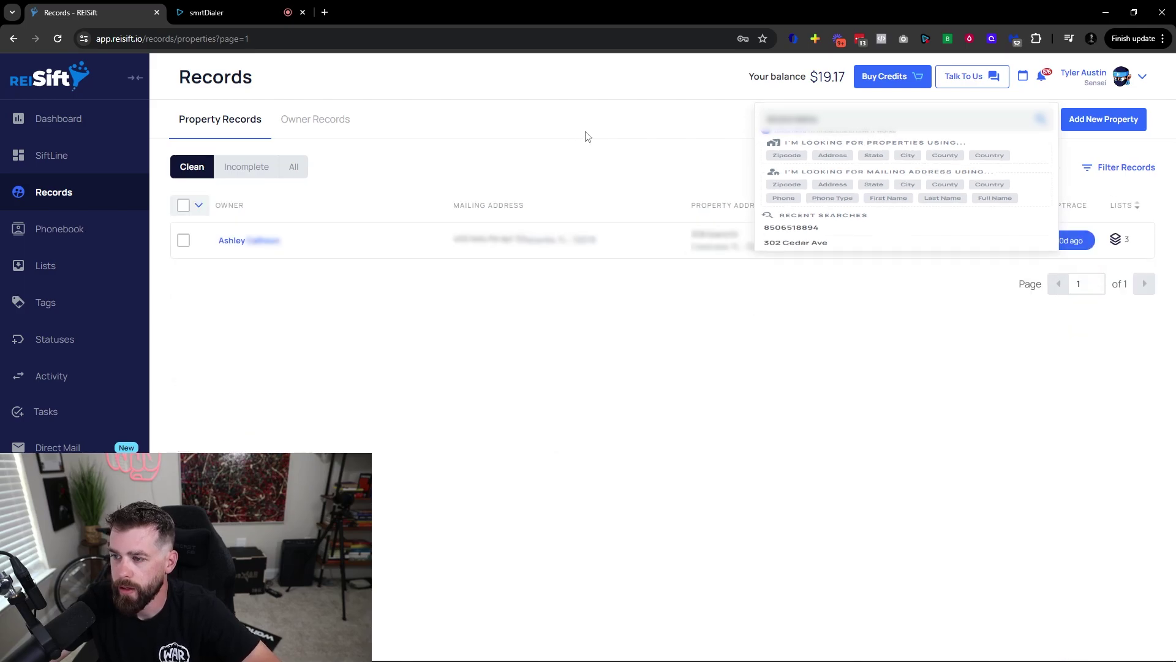
{"action": "left_click", "coordinate": [452, 234]}
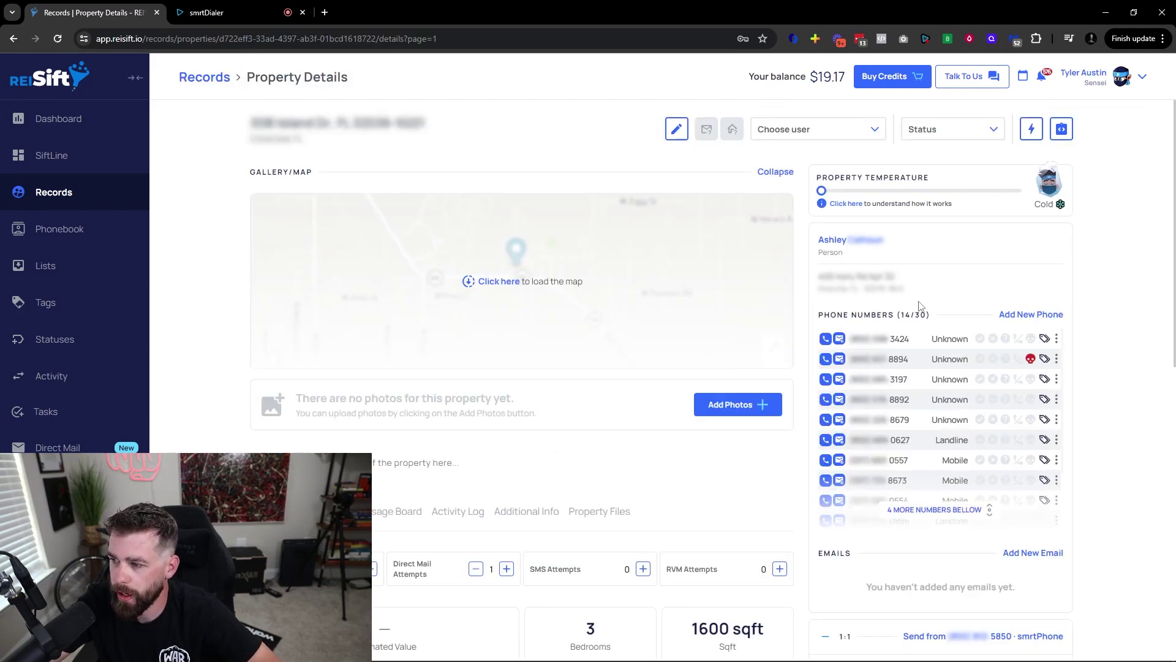
{"action": "key", "text": "ctrl+f"}
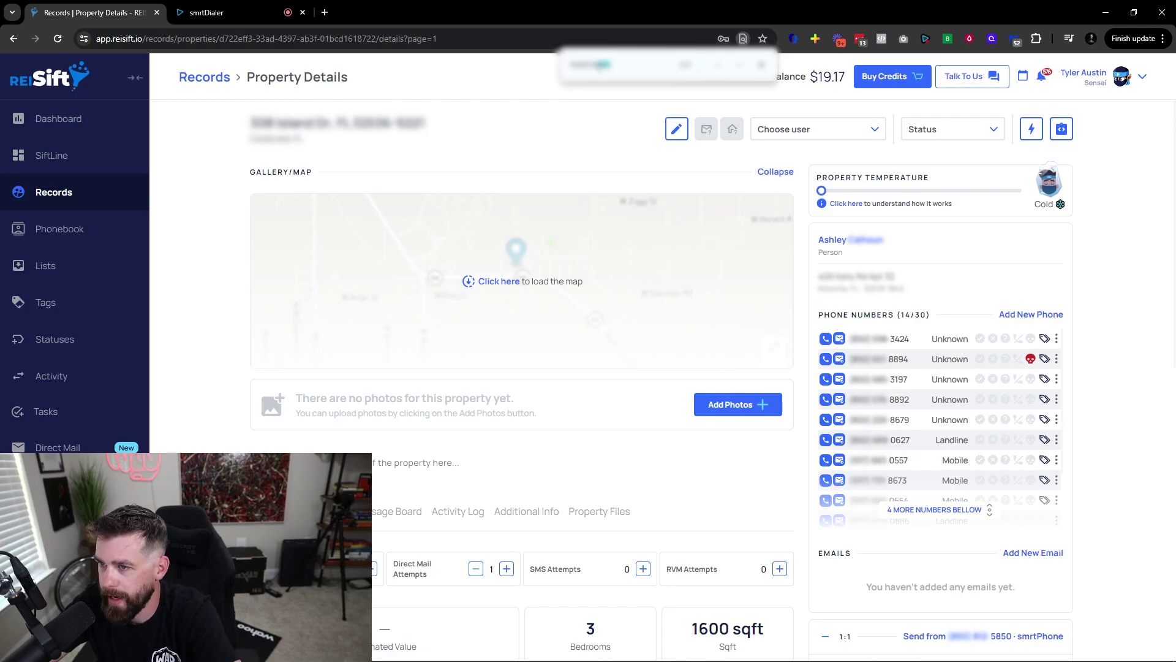
{"action": "key", "text": "Escape"}
{"action": "double_click", "coordinate": [919, 366]}
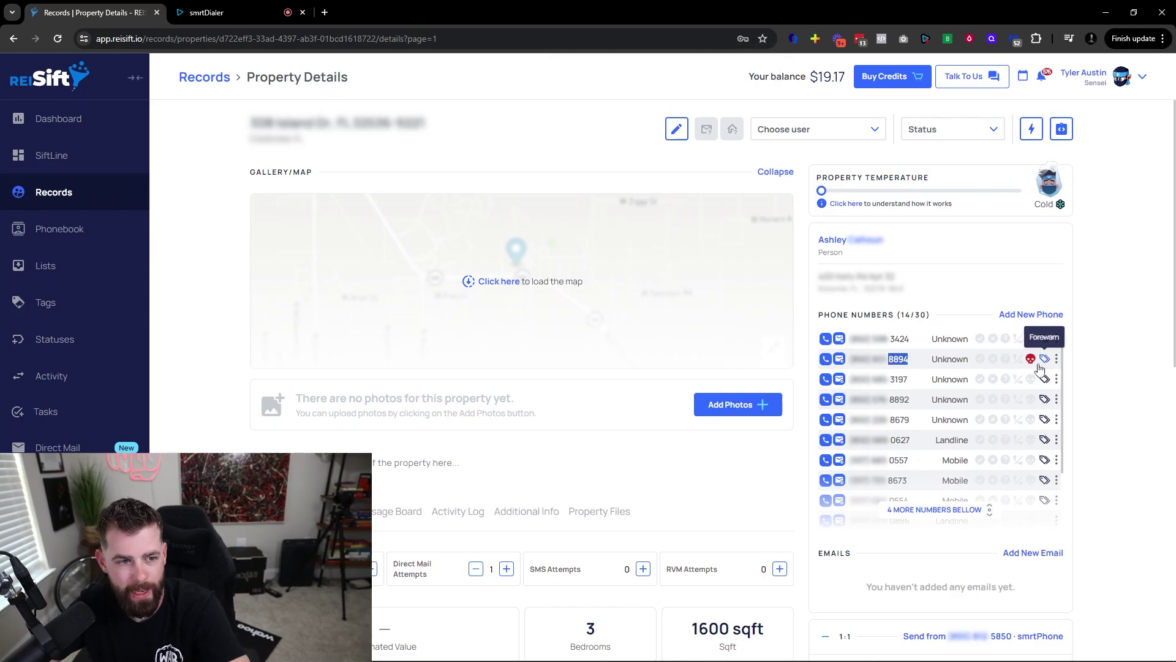
Review the Activity Log entry where smrtDialer set that number's status to Dead.
{"action": "left_click", "coordinate": [458, 511]}
{"action": "scroll", "coordinate": [282, 444], "scroll_direction": "down", "scroll_amount": 4}
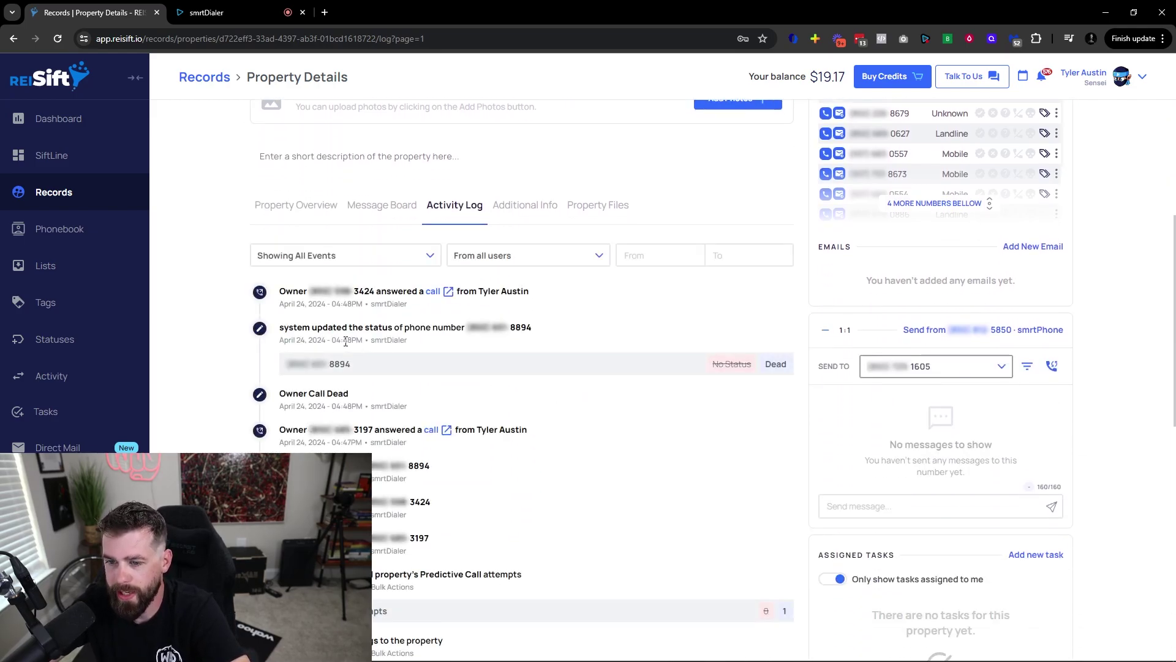
{"action": "left_click_drag", "start_coordinate": [373, 338], "coordinate": [412, 345]}
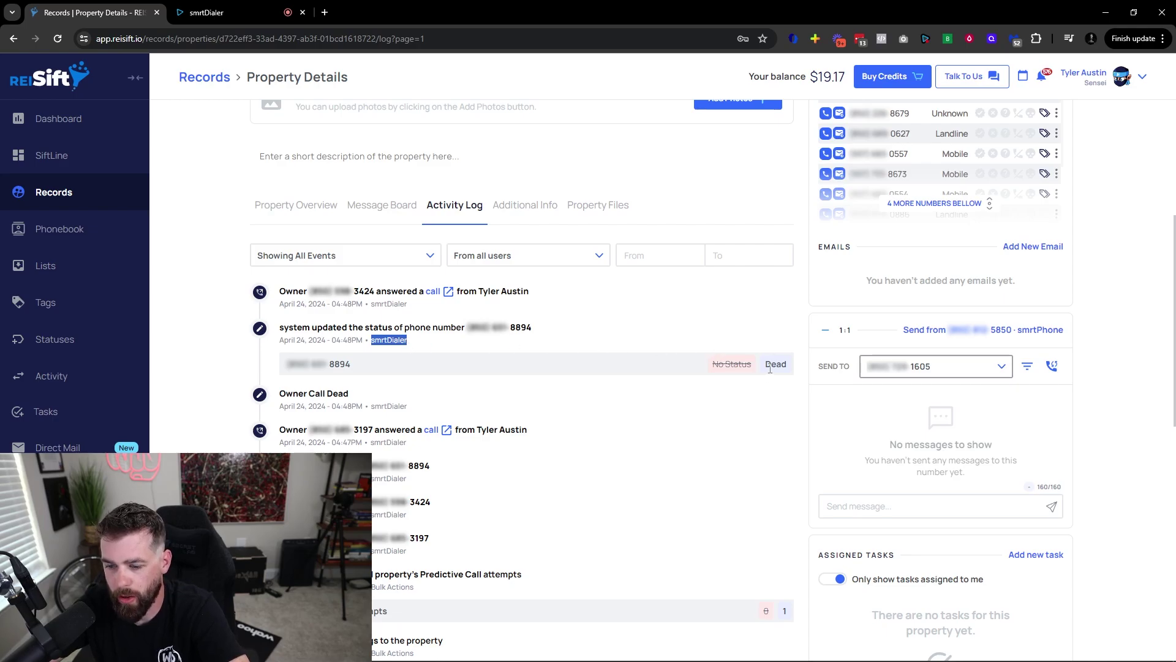
{"action": "scroll", "coordinate": [760, 407], "scroll_direction": "up", "scroll_amount": 2}
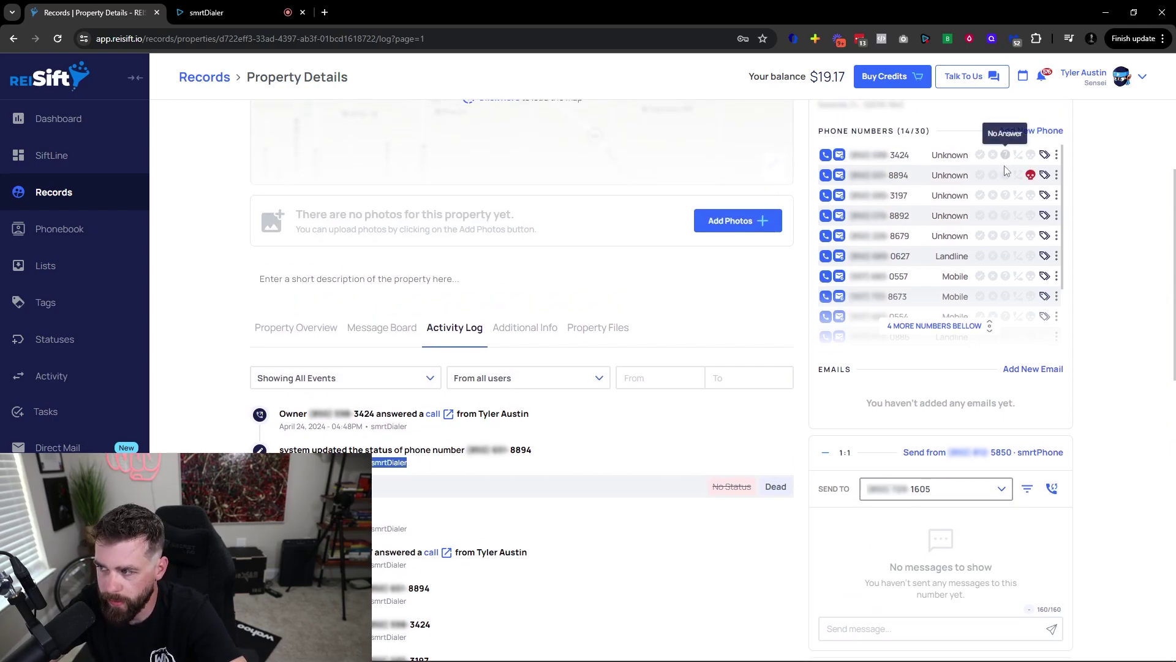
{"action": "scroll", "coordinate": [1006, 199], "scroll_direction": "up", "scroll_amount": 1}
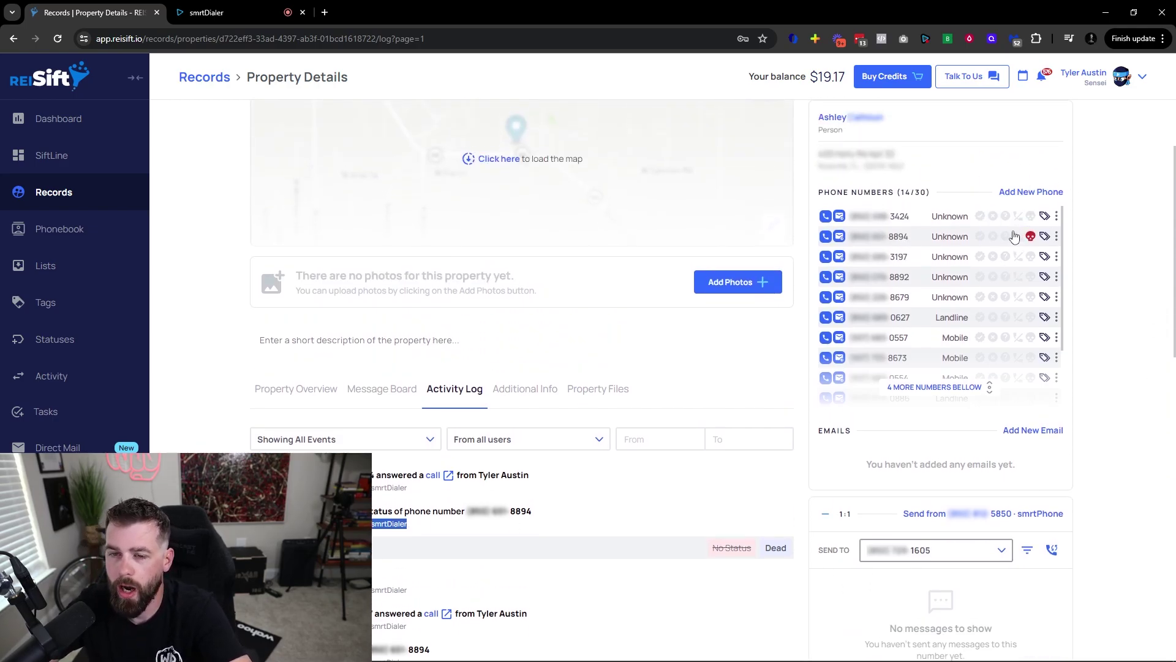
{"action": "scroll", "coordinate": [992, 245], "scroll_direction": "up", "scroll_amount": 2}
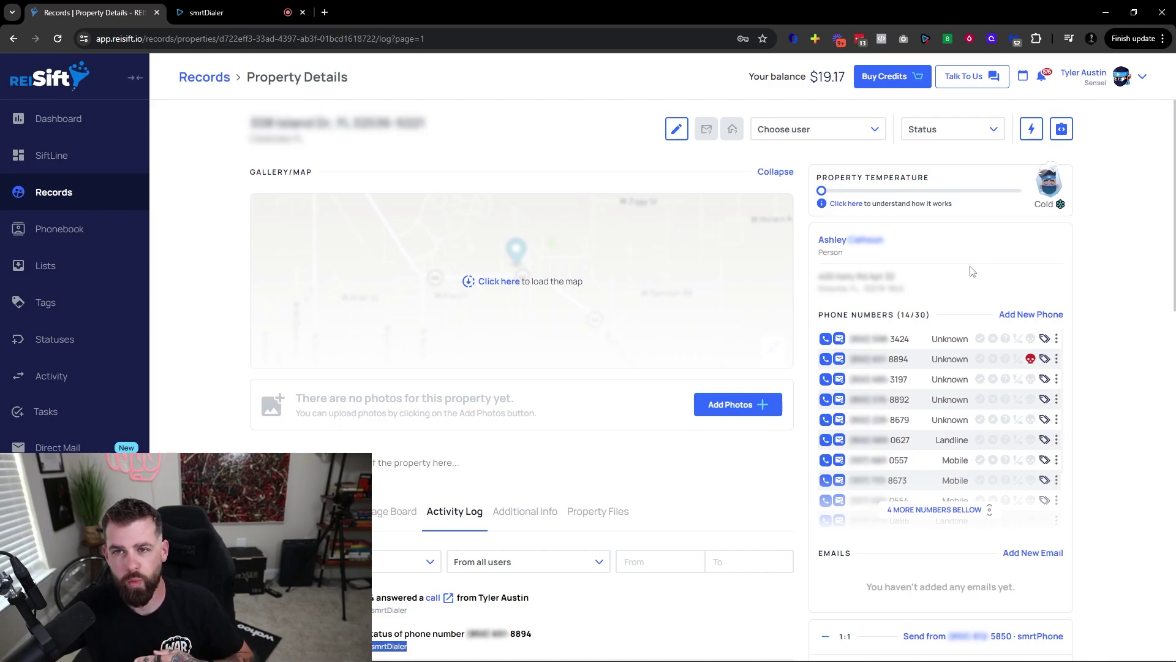
Close and confirm ending the smrtDialer dialing session, then return to the REISift tab.
{"action": "left_click", "coordinate": [209, 12]}
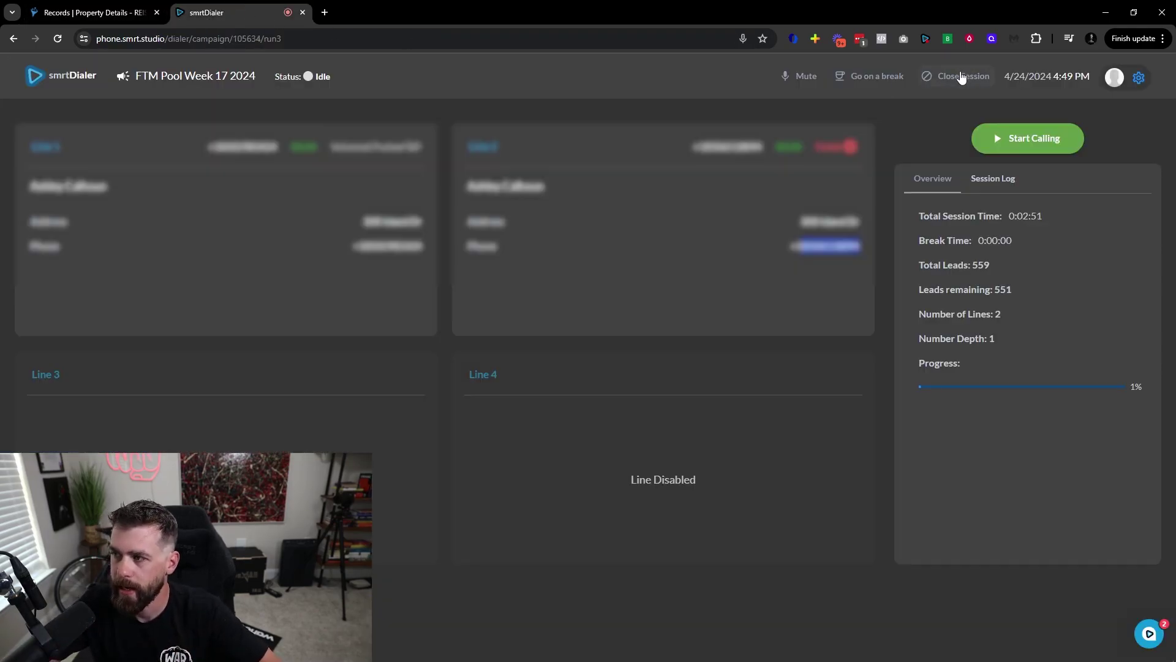
{"action": "left_click", "coordinate": [962, 76]}
{"action": "left_click", "coordinate": [698, 398]}
{"action": "left_click", "coordinate": [120, 7]}
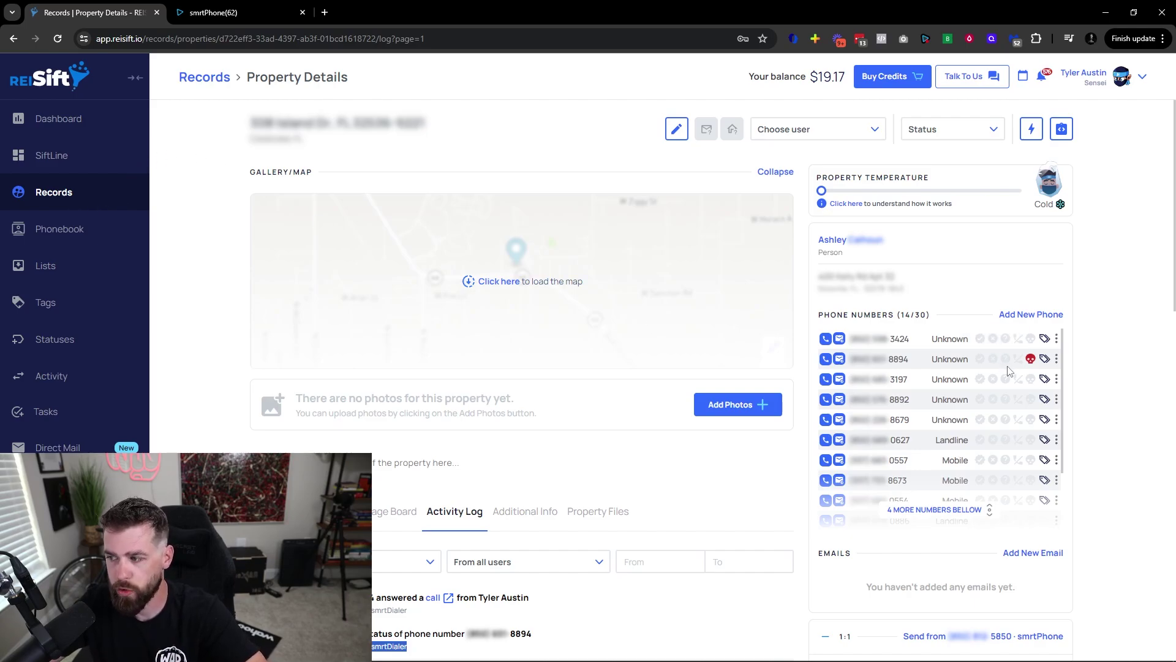
Select the found record, cancel the Send to Integration export, and open its Property Details.
{"action": "left_click", "coordinate": [69, 194]}
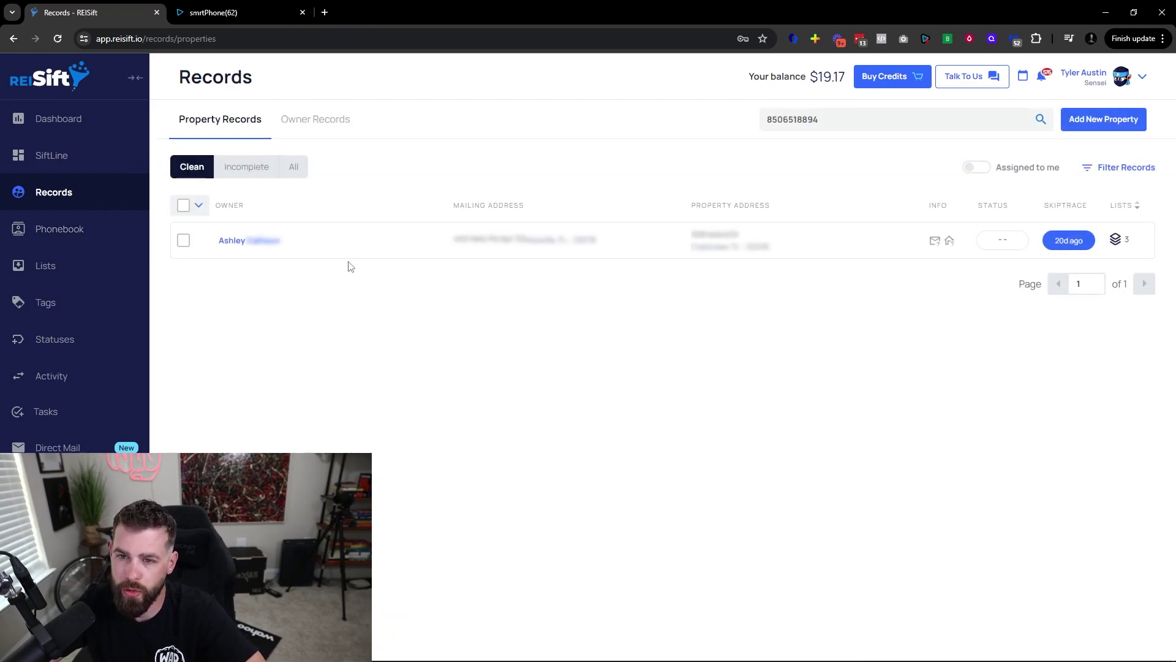
{"action": "left_click", "coordinate": [199, 206]}
{"action": "left_click", "coordinate": [232, 249]}
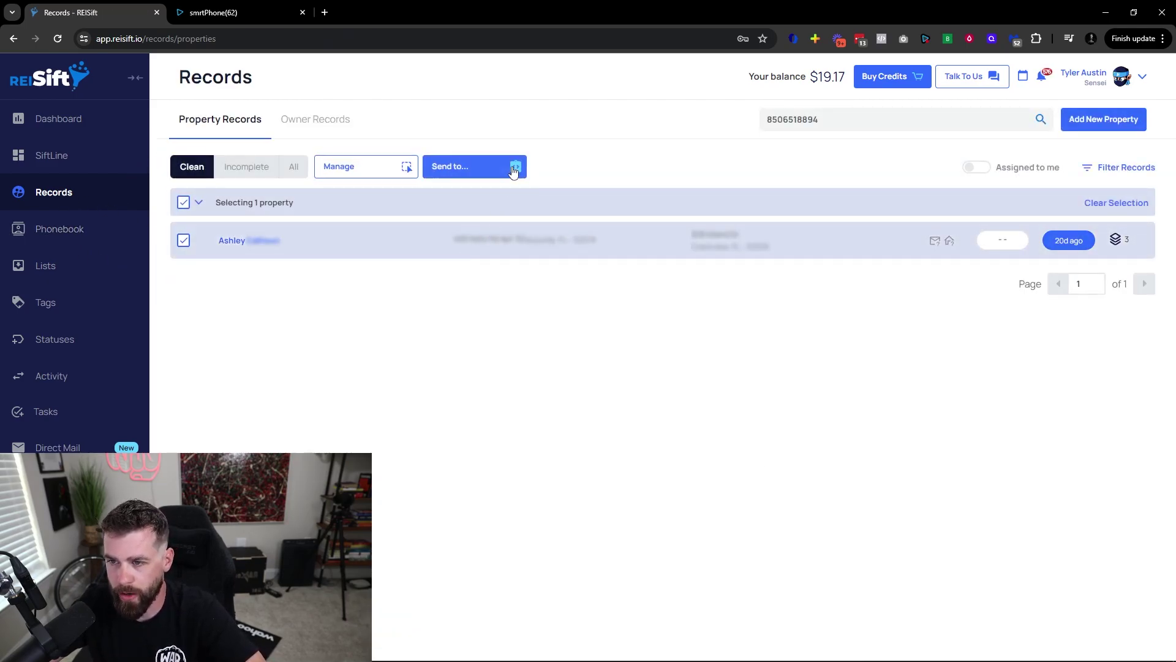
{"action": "left_click", "coordinate": [513, 167]}
{"action": "left_click", "coordinate": [489, 257]}
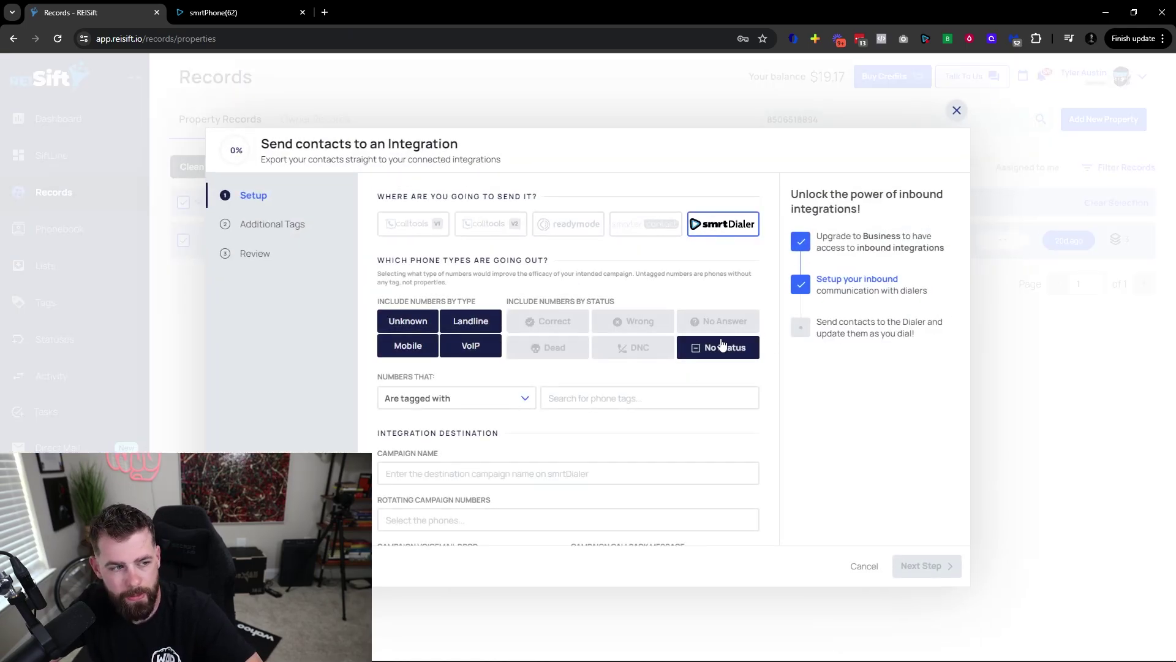
{"action": "left_click", "coordinate": [957, 111]}
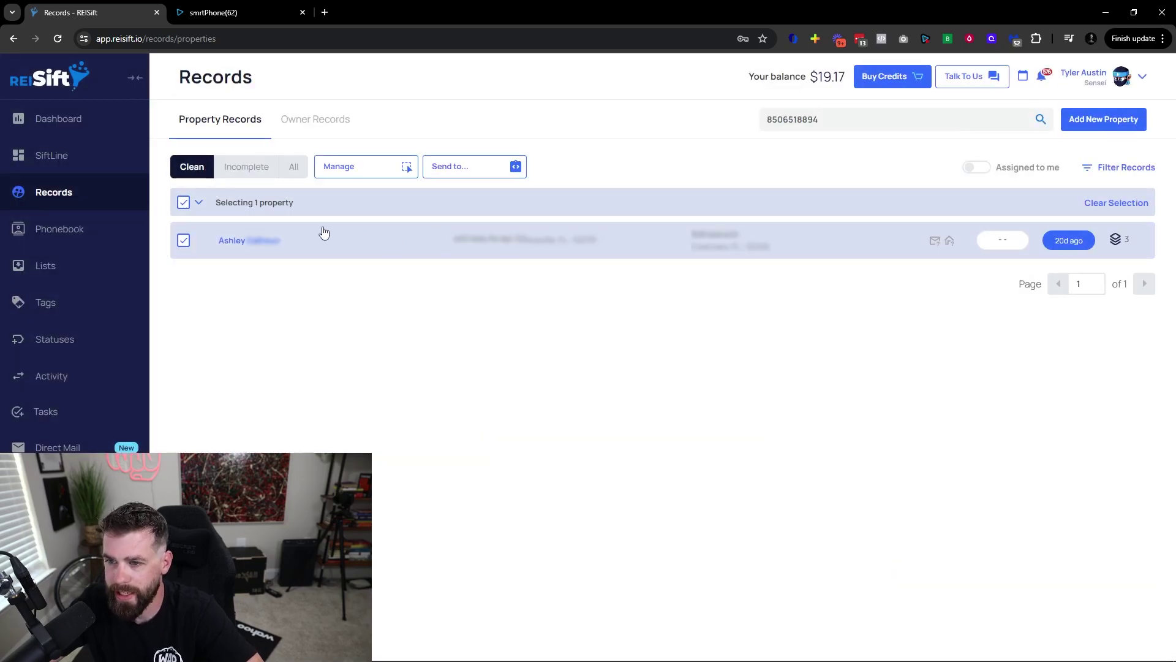
{"action": "left_click_drag", "start_coordinate": [282, 242], "coordinate": [182, 244]}
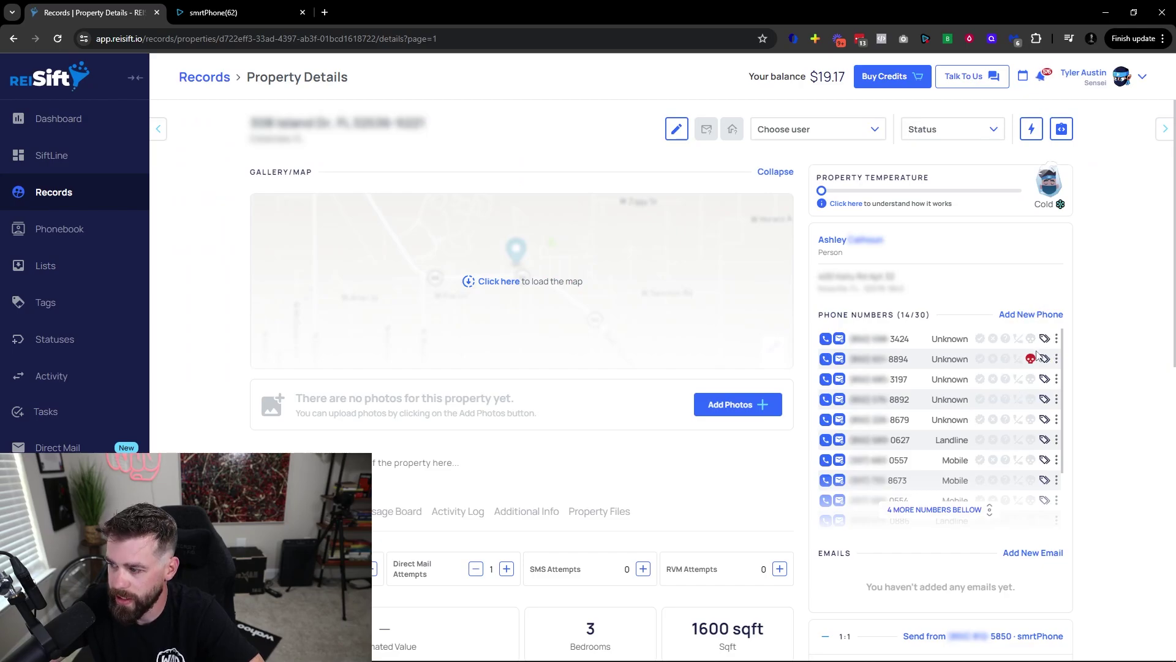
Review the property's dead-flagged phone number, glance at the smrtPhone campaign, then return to Records.
{"action": "scroll", "coordinate": [1032, 386], "scroll_direction": "down", "scroll_amount": 5}
{"action": "scroll", "coordinate": [1036, 313], "scroll_direction": "up", "scroll_amount": 3}
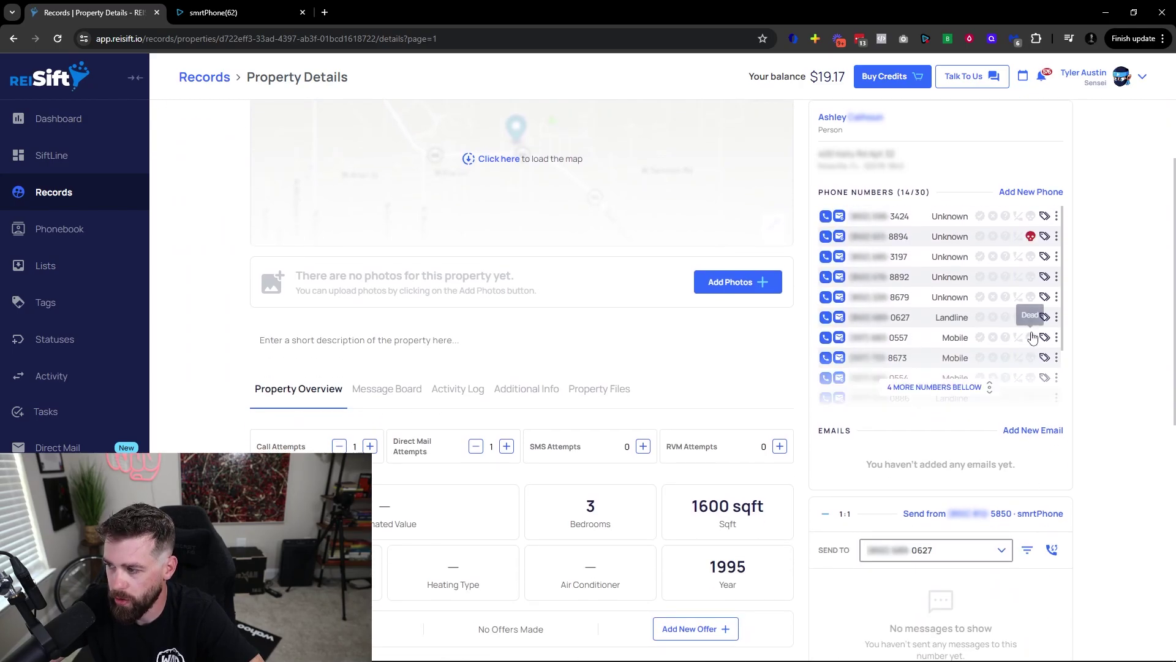
{"action": "left_click", "coordinate": [1030, 236]}
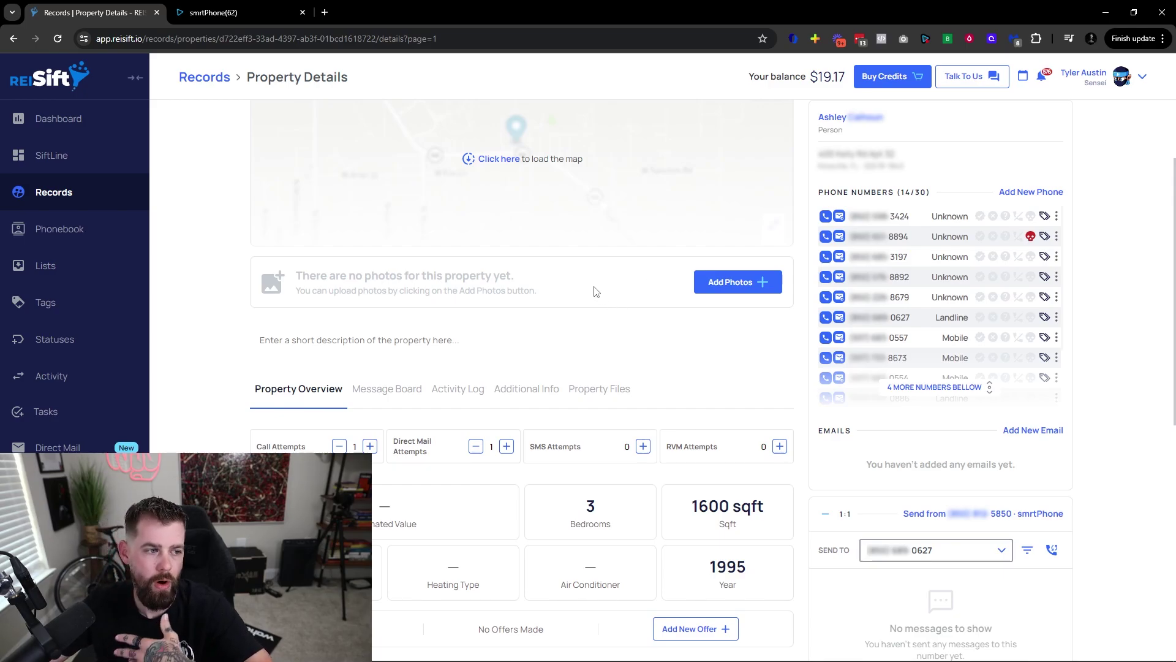
{"action": "scroll", "coordinate": [715, 223], "scroll_direction": "up", "scroll_amount": 2}
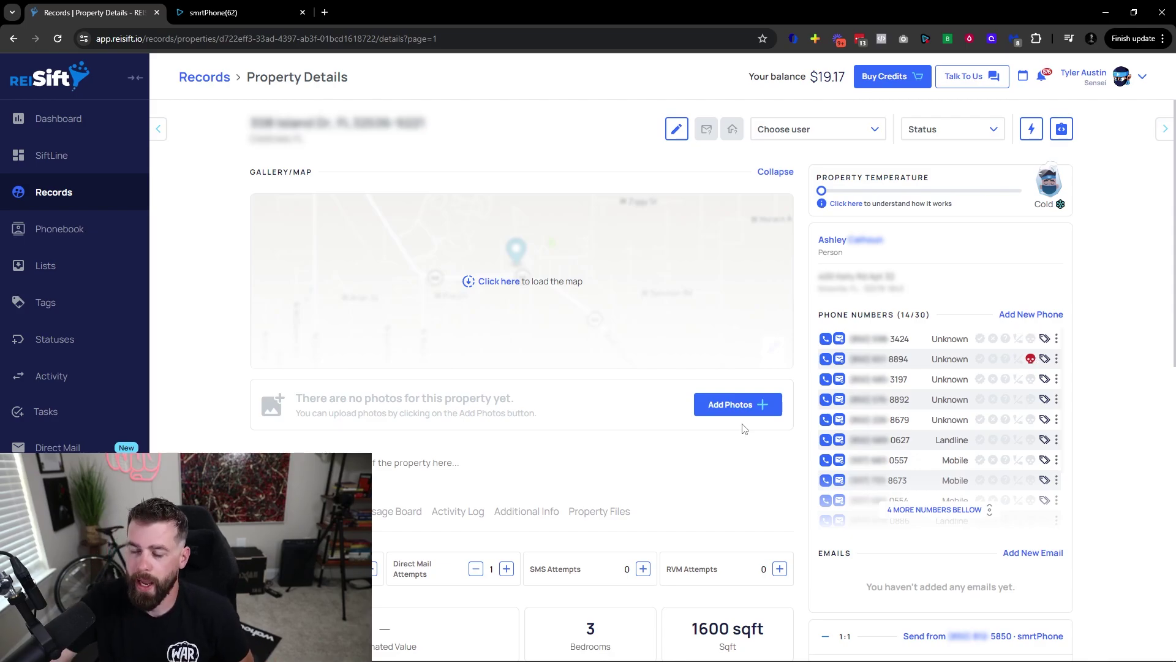
{"action": "left_click", "coordinate": [226, 12]}
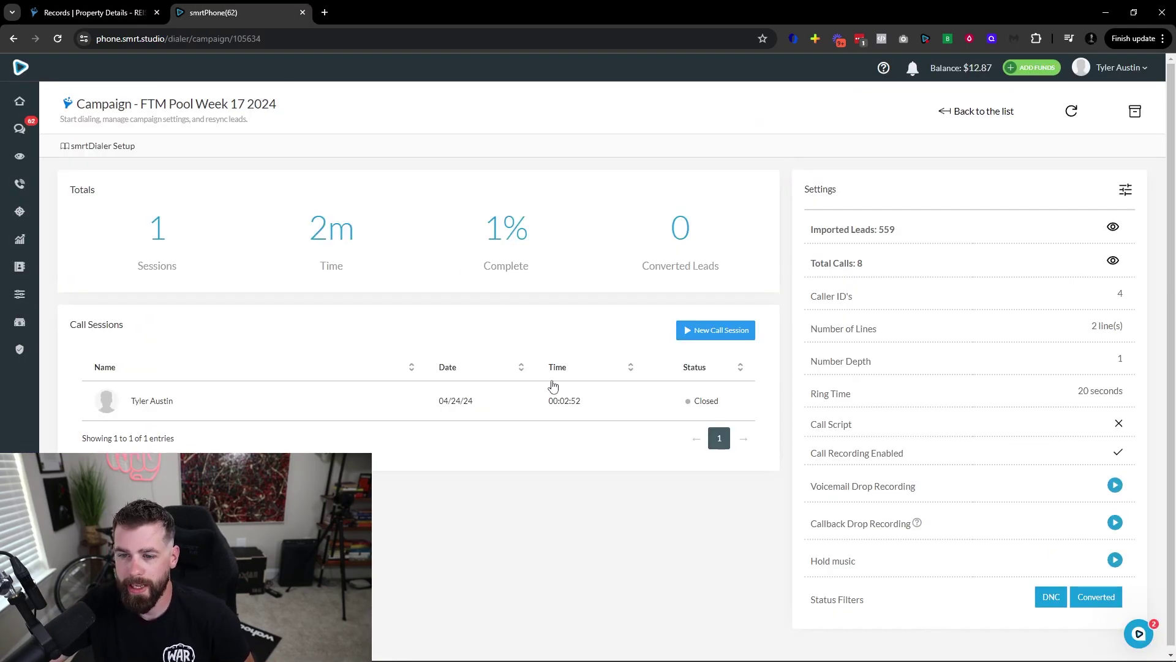
{"action": "left_click", "coordinate": [72, 11]}
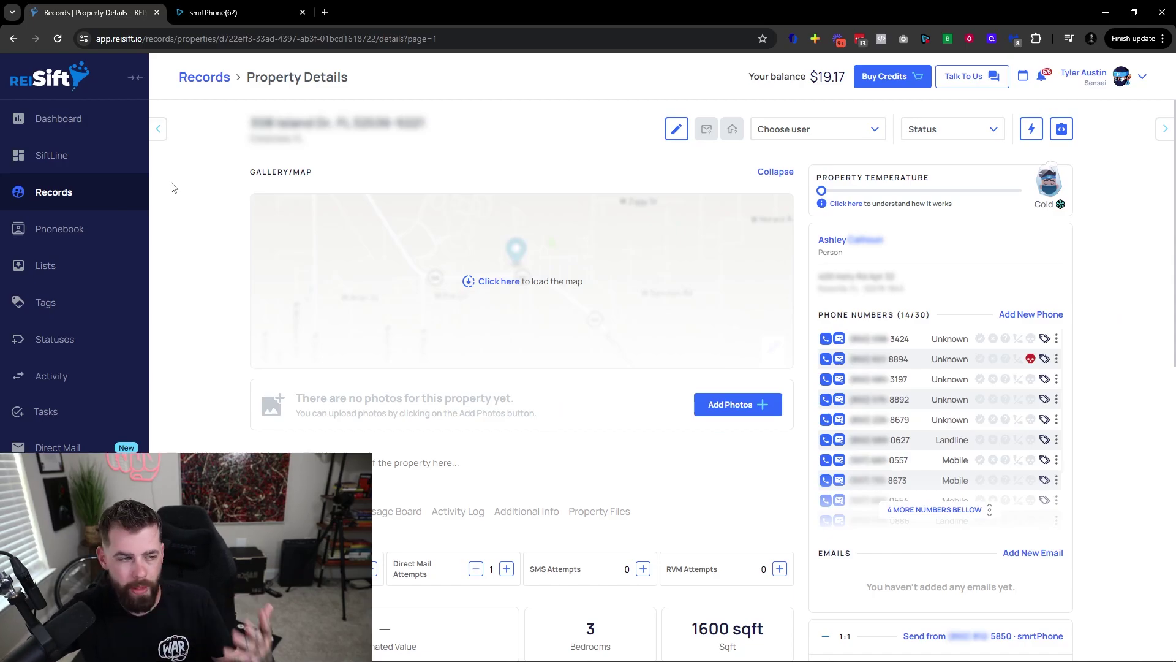
{"action": "left_click", "coordinate": [66, 195]}
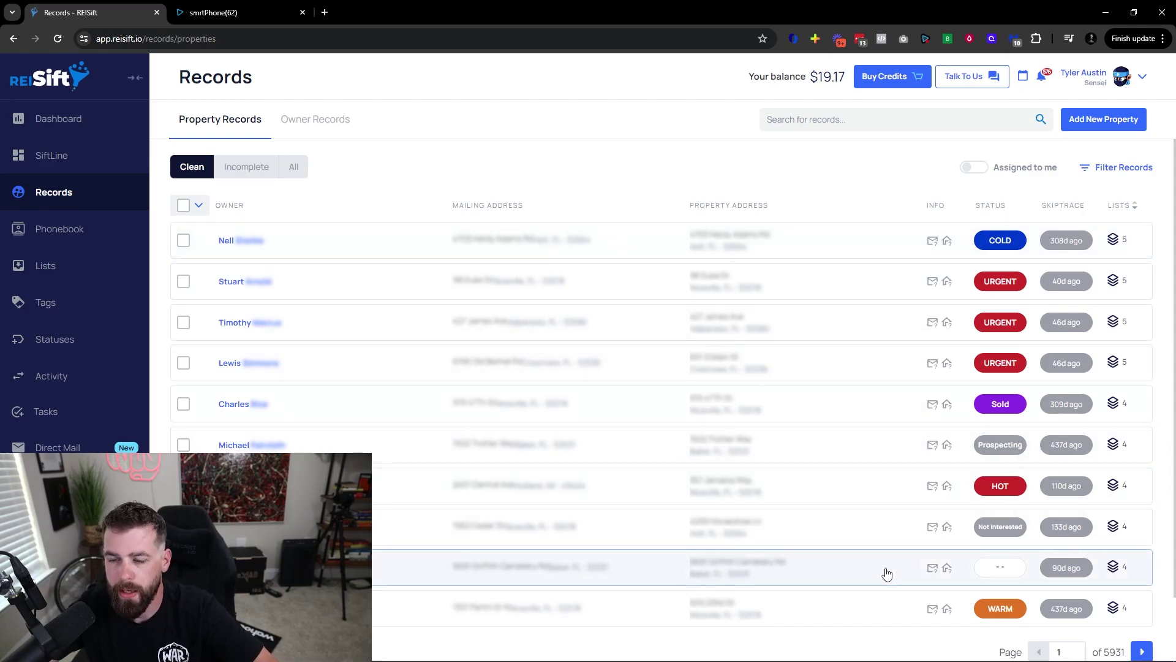
{"action": "left_click", "coordinate": [55, 484]}
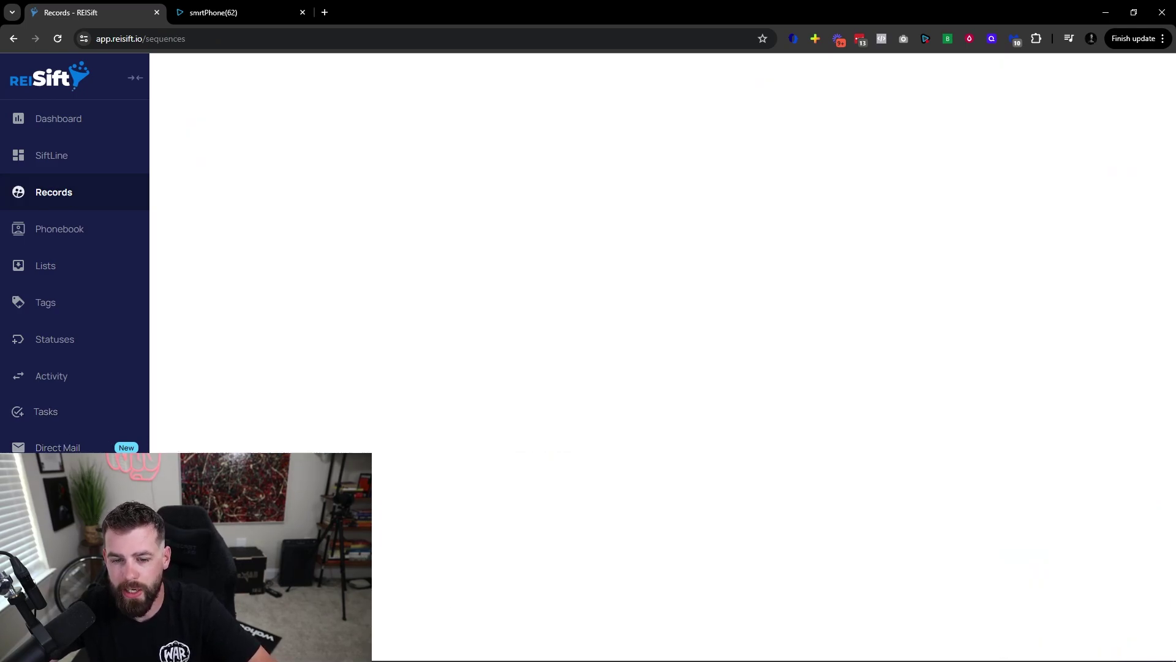
{"action": "left_click", "coordinate": [269, 370]}
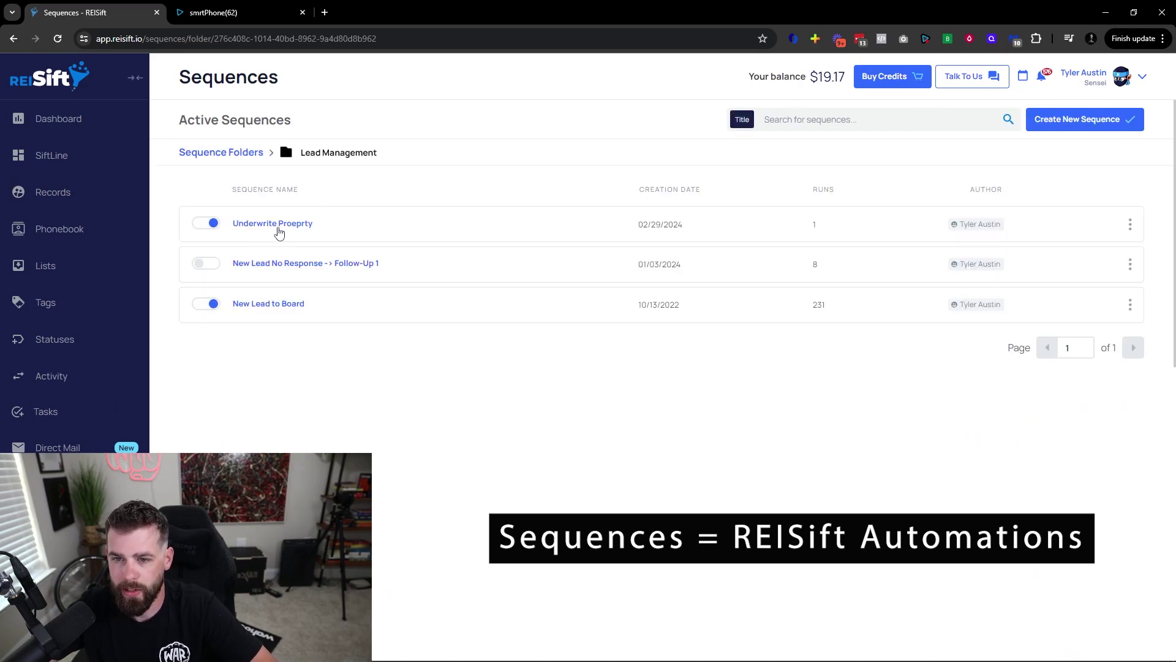
{"action": "left_click", "coordinate": [269, 304]}
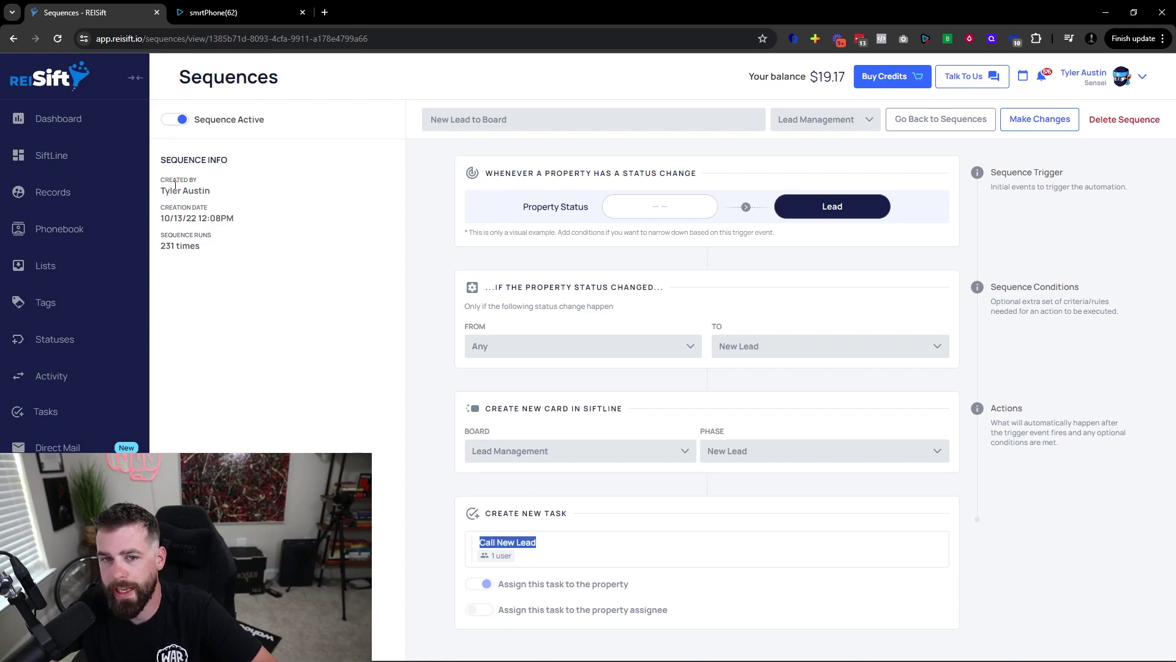
{"action": "left_click", "coordinate": [52, 156]}
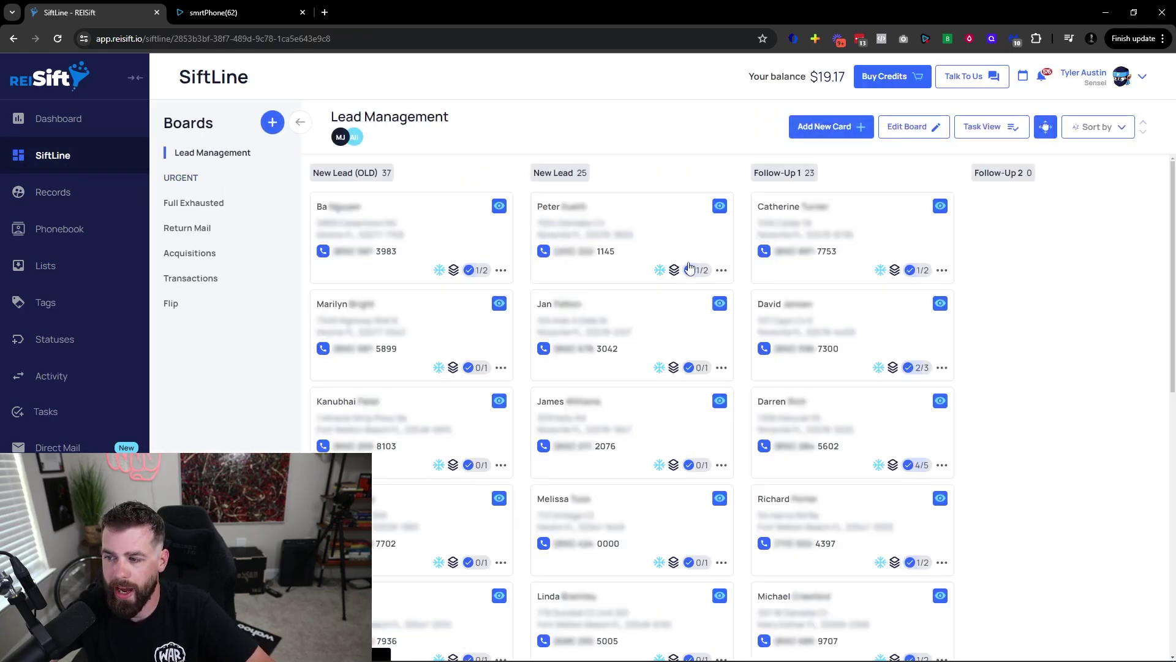
{"action": "scroll", "coordinate": [686, 272], "scroll_direction": "right", "scroll_amount": 6}
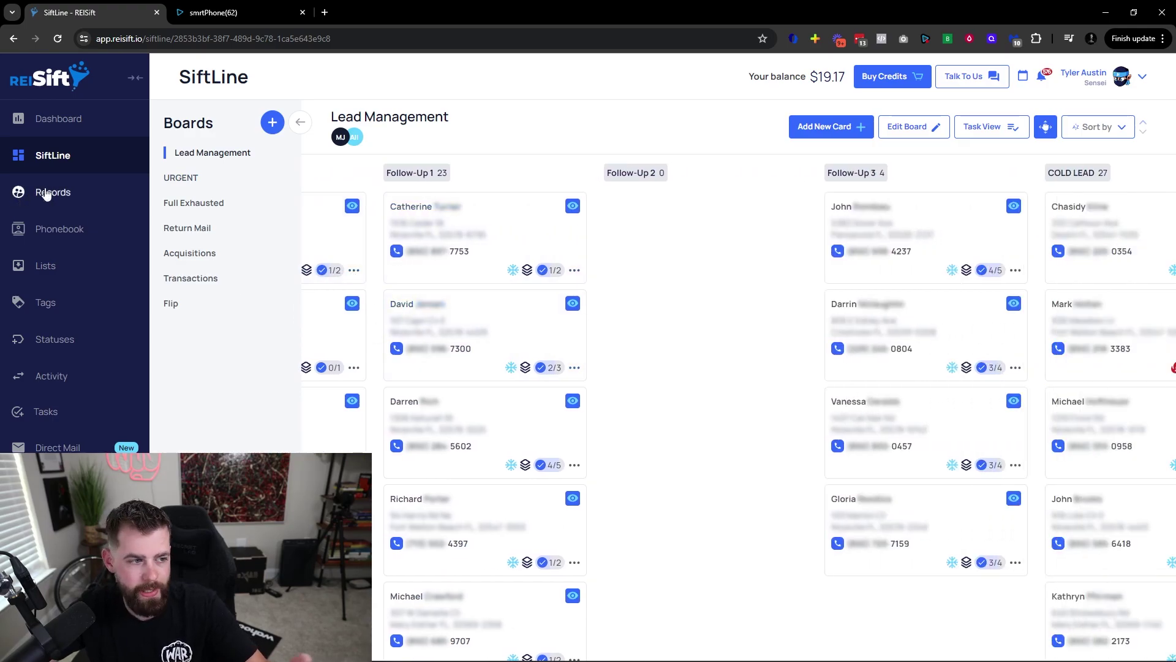
{"action": "left_click", "coordinate": [65, 199]}
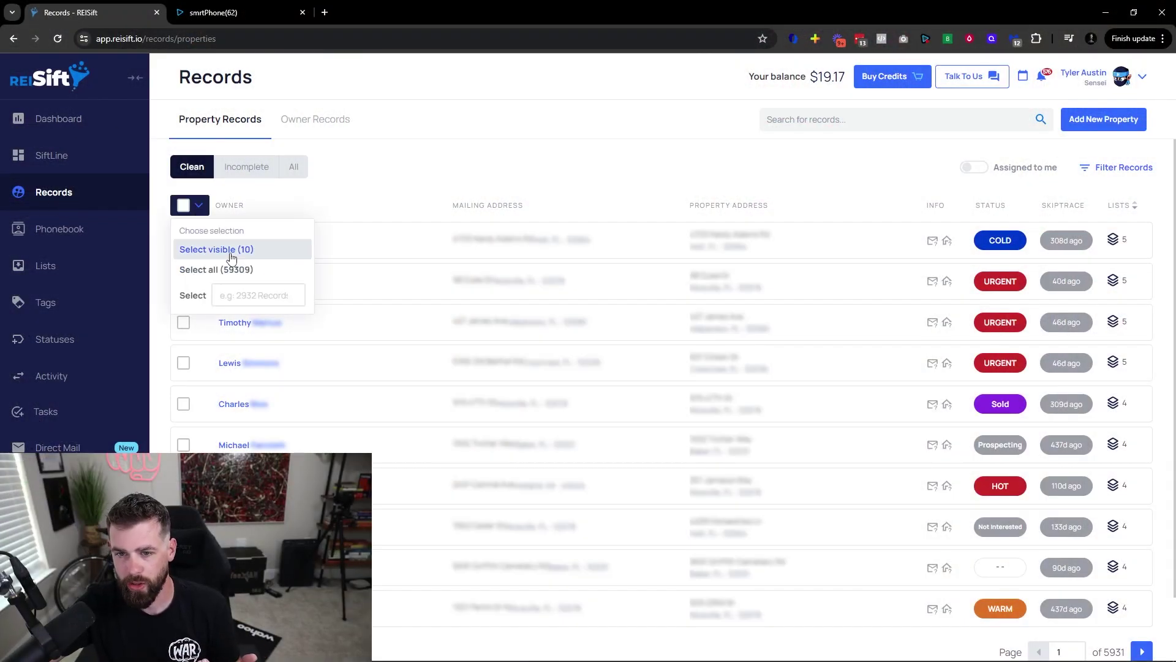
Select the 10 visible properties and start Skip Trace, dismissing the Before proceeding terms unaccepted.
{"action": "left_click", "coordinate": [225, 246]}
{"action": "left_click", "coordinate": [452, 166]}
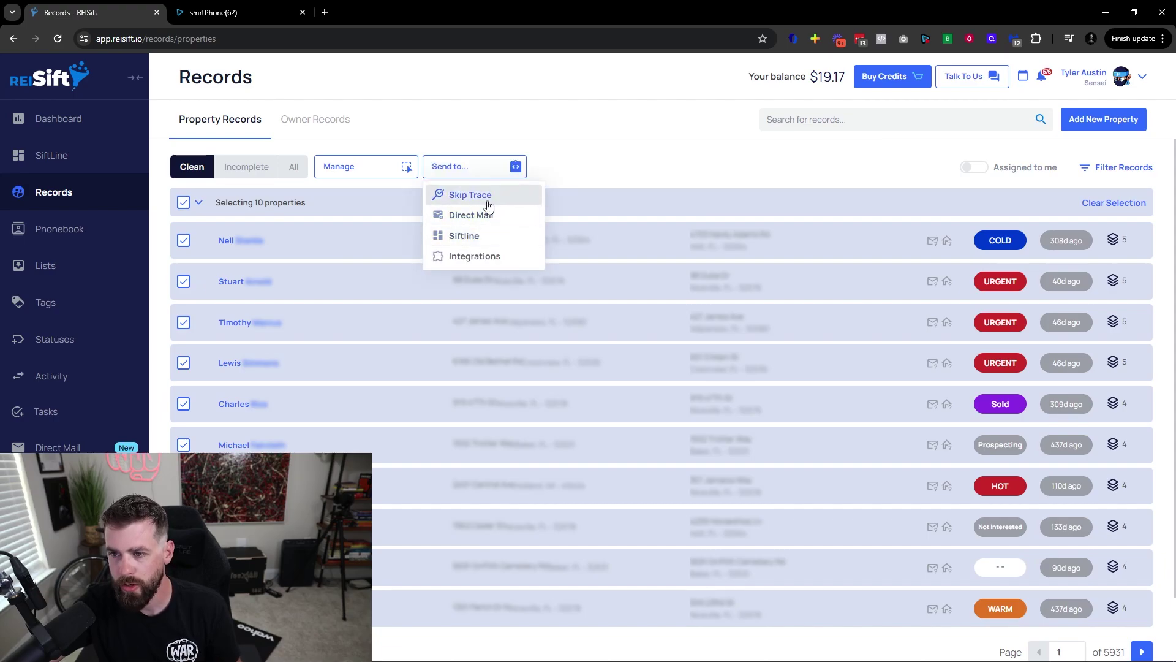
{"action": "left_click", "coordinate": [456, 194]}
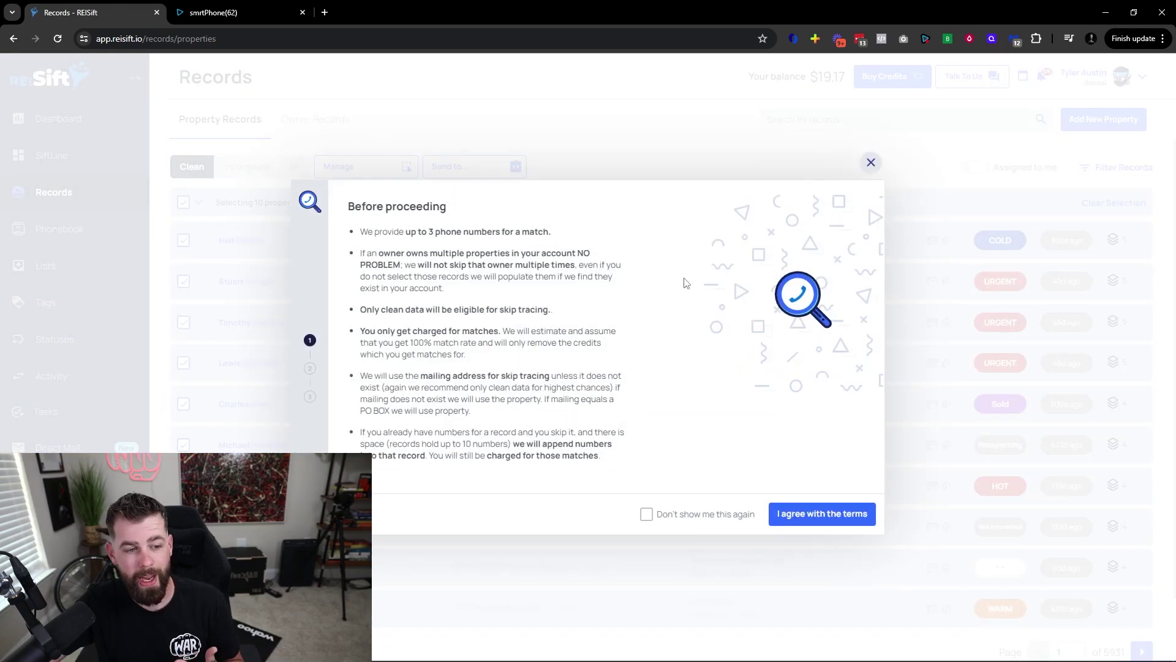
{"action": "left_click", "coordinate": [870, 162]}
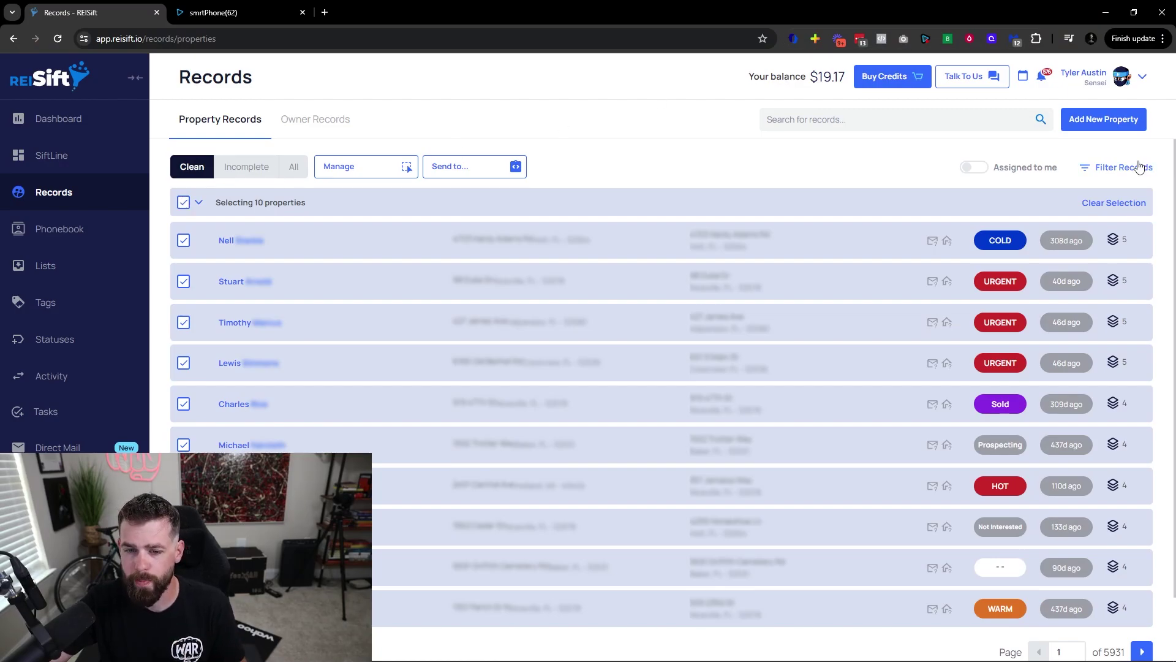
Open Direct Mail to view the campaign folders default, Not Interesteds, Pool, Probate and Tax Del.
{"action": "left_click", "coordinate": [58, 447]}
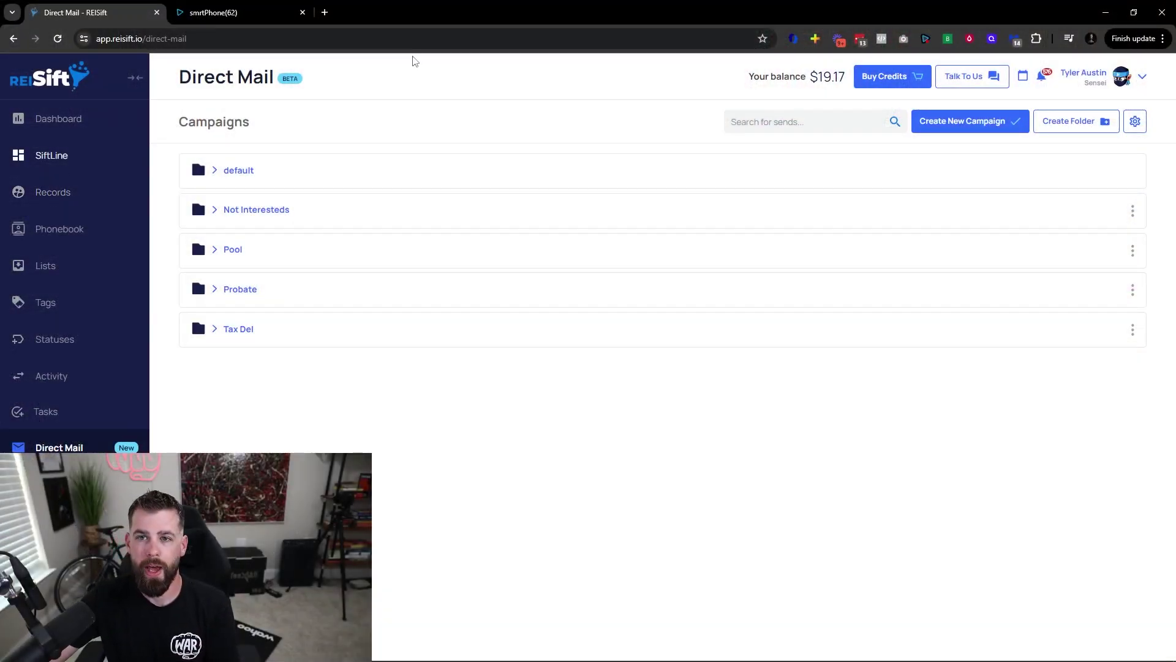
Load the REISift website in a new browser tab by entering 'reisift'.
{"action": "left_click", "coordinate": [326, 12]}
{"action": "type", "text": "reisift"}
{"action": "key", "text": "Return"}
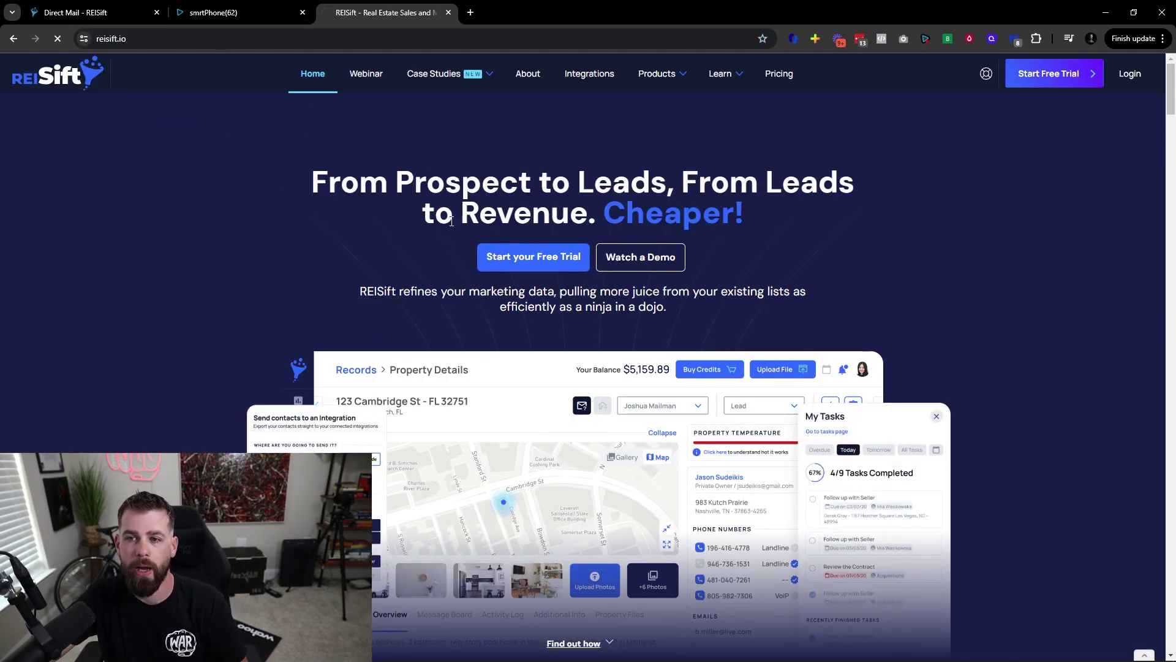
Open the Webinar page and browse the Clarity in Chaos free on-demand training.
{"action": "left_click", "coordinate": [366, 75]}
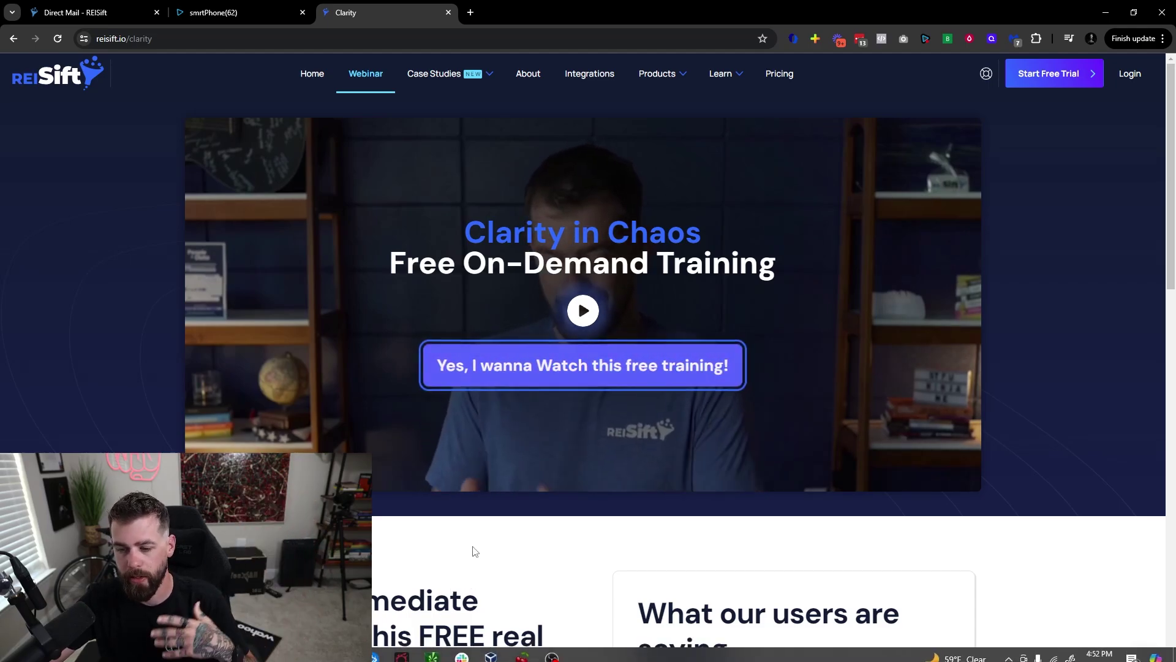
{"action": "scroll", "coordinate": [472, 552], "scroll_direction": "down", "scroll_amount": 2}
{"action": "scroll", "coordinate": [472, 550], "scroll_direction": "down", "scroll_amount": 10}
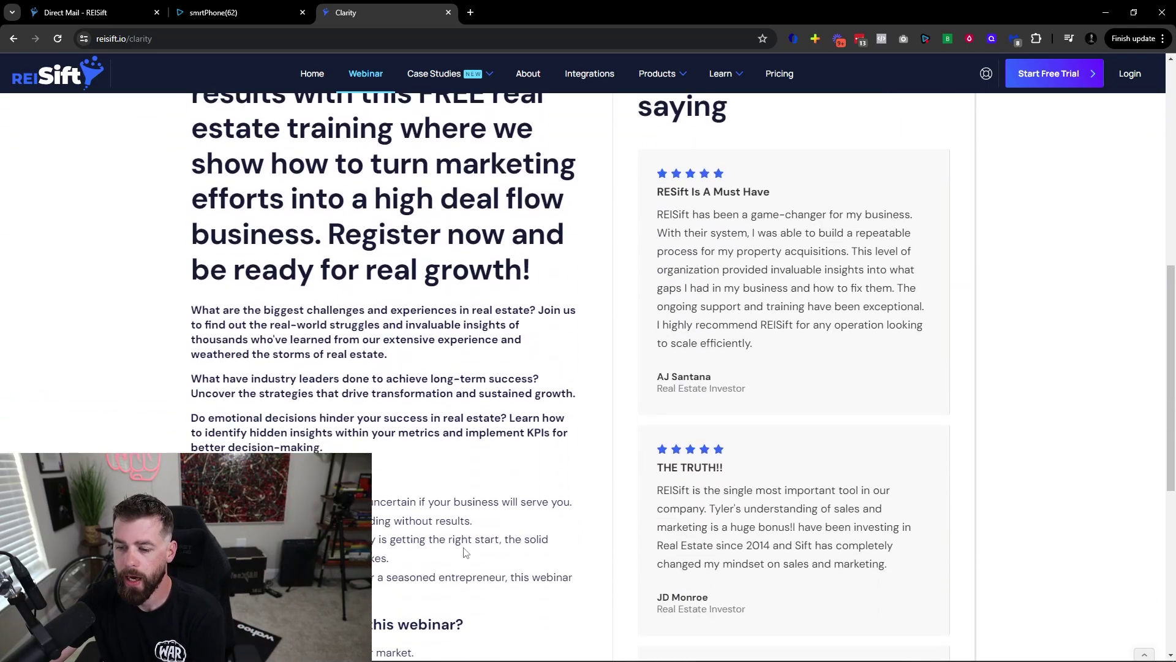
{"action": "scroll", "coordinate": [466, 542], "scroll_direction": "down", "scroll_amount": 3}
{"action": "scroll", "coordinate": [466, 546], "scroll_direction": "up", "scroll_amount": 14}
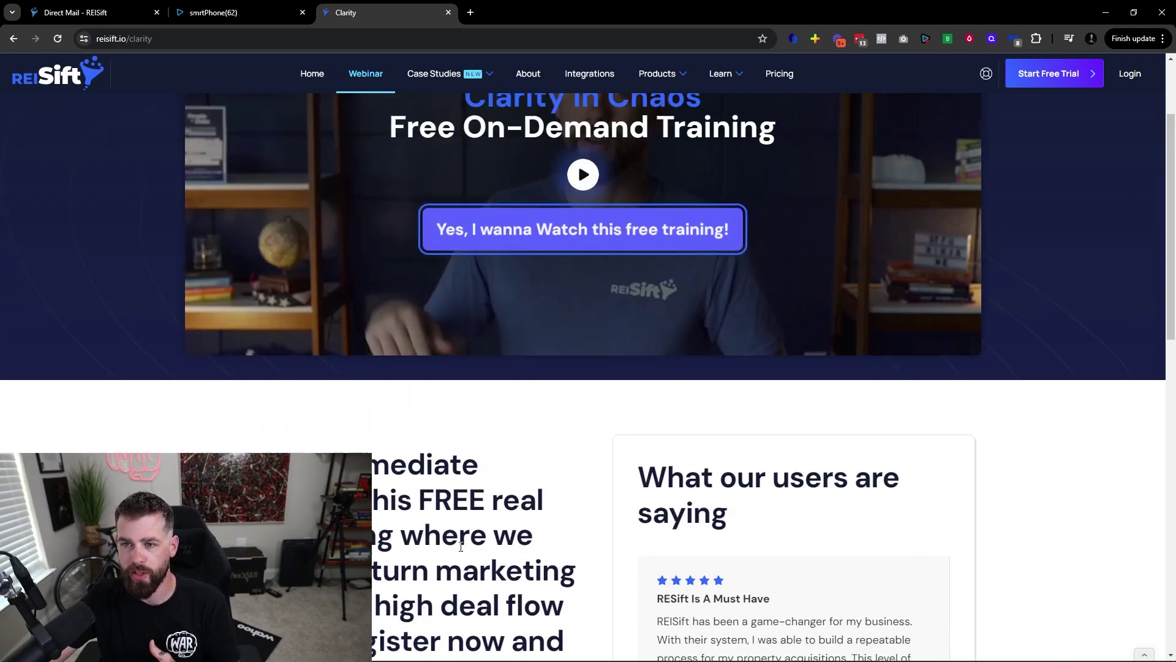
{"action": "scroll", "coordinate": [459, 544], "scroll_direction": "up", "scroll_amount": 2}
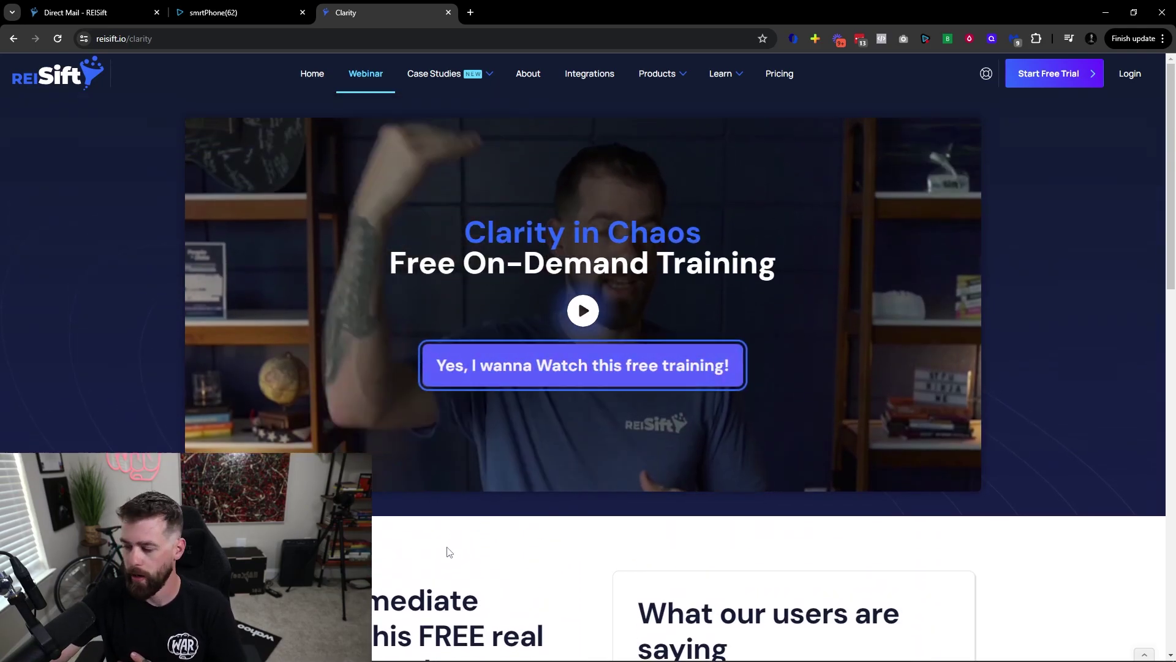